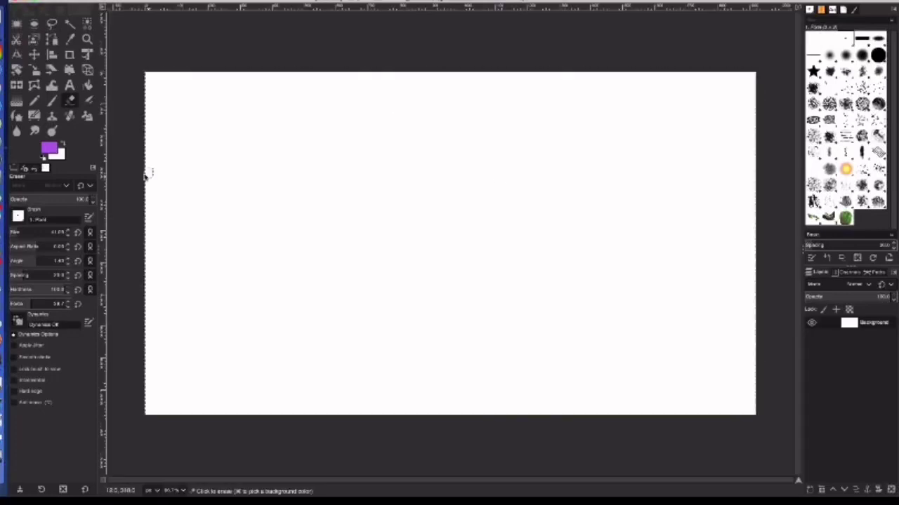
Select the Pencil tool with black as the foreground colour
{"action": "left_click", "coordinate": [34, 100]}
{"action": "left_click", "coordinate": [50, 149]}
{"action": "left_click", "coordinate": [175, 140]}
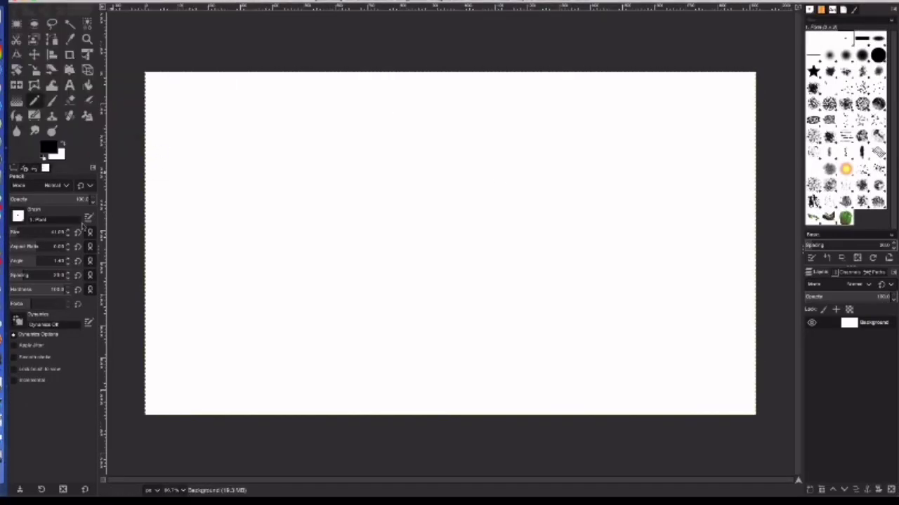
Add a new transparent layer above the Background
{"action": "right_click", "coordinate": [748, 359]}
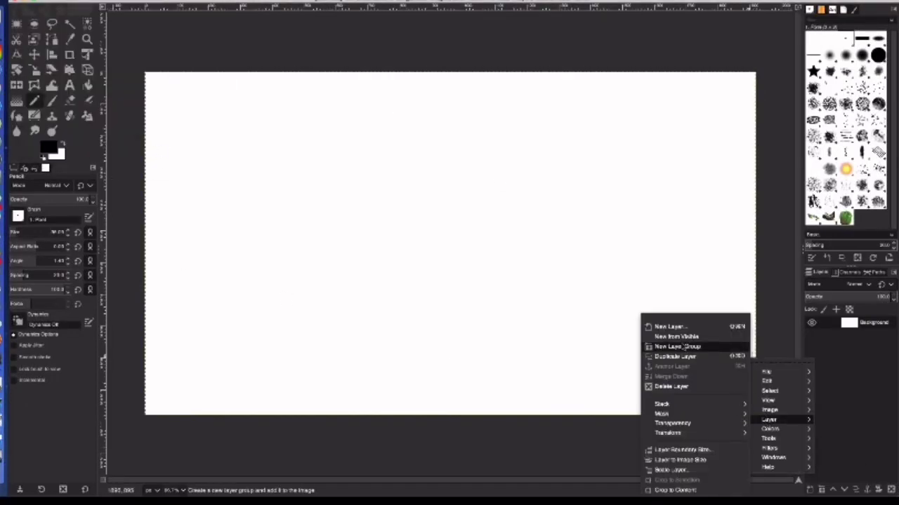
{"action": "left_click", "coordinate": [695, 329]}
{"action": "left_click", "coordinate": [772, 426]}
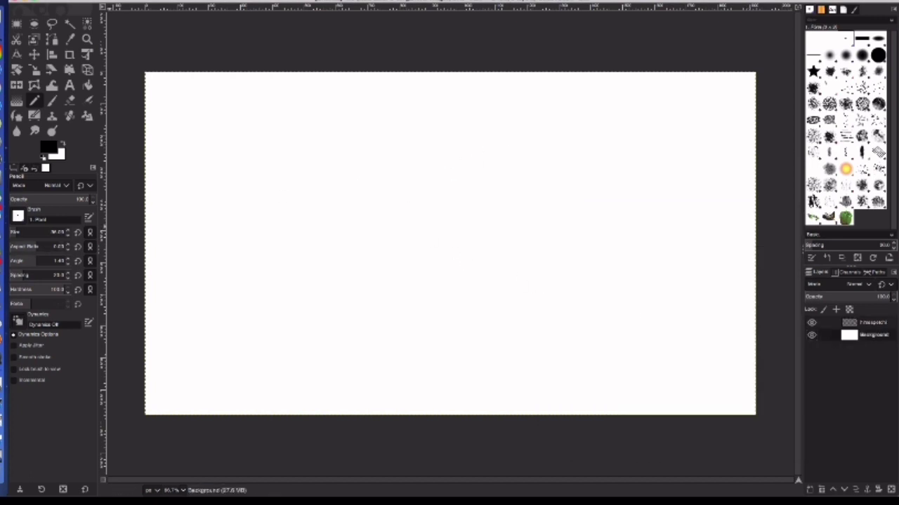
Draw the bunny's oval head and both tall ears, undoing a stray first stroke
{"action": "mouse_move", "coordinate": [558, 170]}
{"action": "left_mouse_down"}
{"action": "mouse_move", "coordinate": [365, 248]}
{"action": "mouse_move", "coordinate": [538, 279]}
{"action": "mouse_move", "coordinate": [553, 259]}
{"action": "left_mouse_up"}
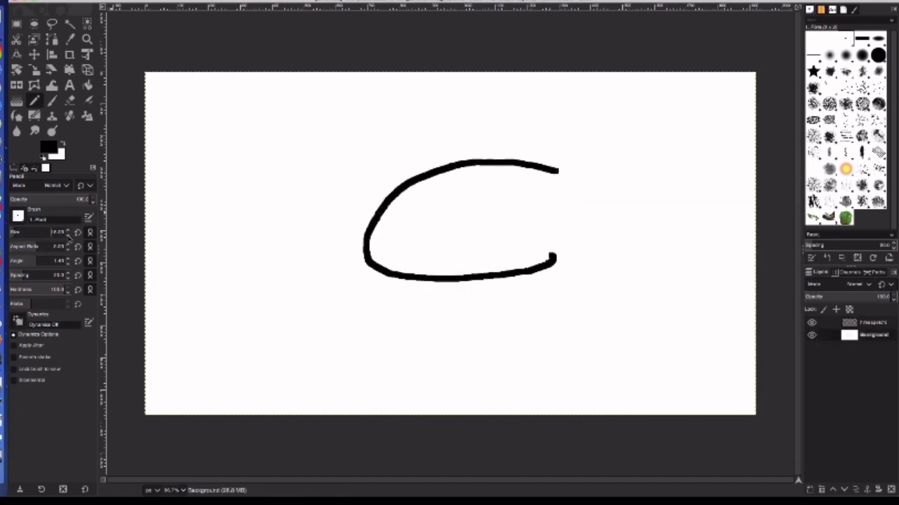
{"action": "right_click", "coordinate": [325, 170]}
{"action": "left_click", "coordinate": [418, 188]}
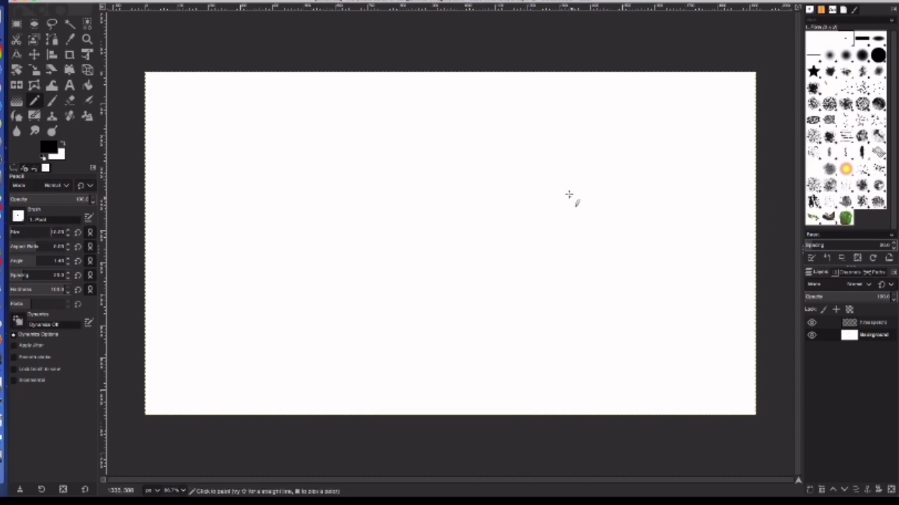
{"action": "mouse_move", "coordinate": [575, 154]}
{"action": "left_mouse_down"}
{"action": "mouse_move", "coordinate": [622, 198]}
{"action": "mouse_move", "coordinate": [570, 153]}
{"action": "left_mouse_up"}
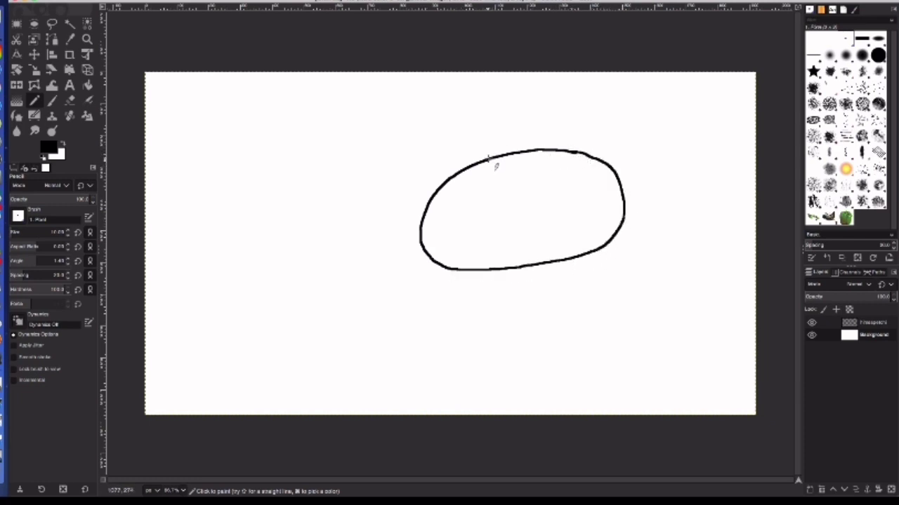
{"action": "mouse_move", "coordinate": [489, 159]}
{"action": "left_mouse_down"}
{"action": "mouse_move", "coordinate": [416, 68]}
{"action": "mouse_move", "coordinate": [425, 204]}
{"action": "left_mouse_up"}
{"action": "mouse_move", "coordinate": [612, 175]}
{"action": "left_mouse_down"}
{"action": "mouse_move", "coordinate": [656, 140]}
{"action": "mouse_move", "coordinate": [585, 110]}
{"action": "mouse_move", "coordinate": [531, 179]}
{"action": "mouse_move", "coordinate": [477, 181]}
{"action": "left_mouse_up"}
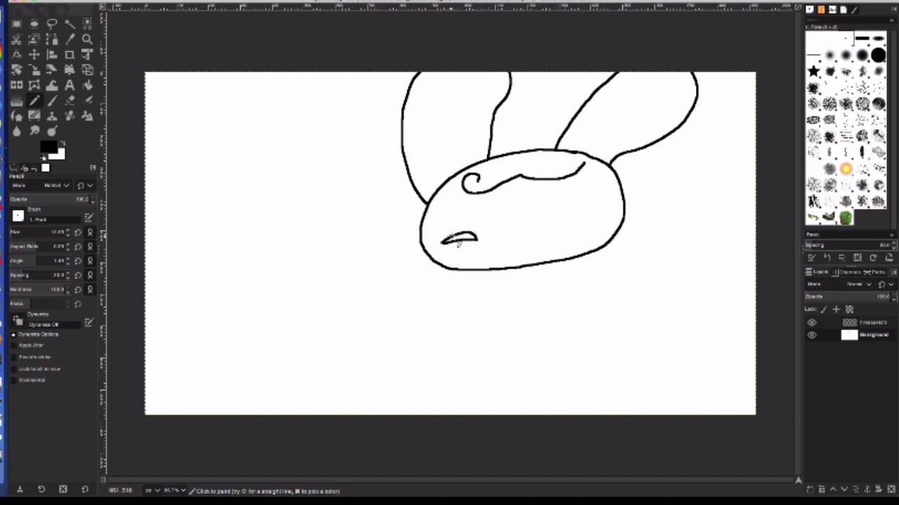
Draw the eye with inner detail and the mouth line across the face
{"action": "left_click_drag", "start_coordinate": [575, 189], "coordinate": [594, 239]}
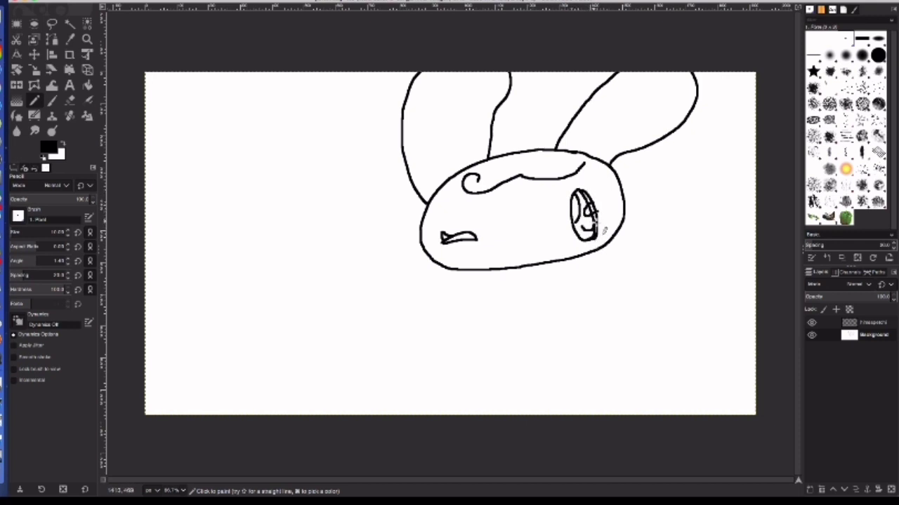
{"action": "left_click_drag", "start_coordinate": [595, 220], "coordinate": [603, 231]}
{"action": "left_click_drag", "start_coordinate": [502, 240], "coordinate": [560, 239]}
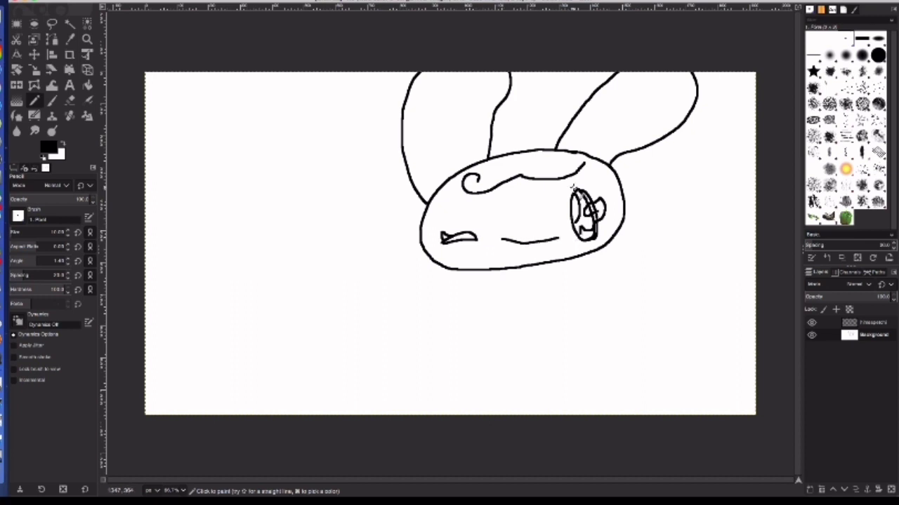
Sketch the body, a limb, collar, chest bow, a whisker and a mark beside the eye
{"action": "mouse_move", "coordinate": [498, 271]}
{"action": "left_mouse_down"}
{"action": "mouse_move", "coordinate": [569, 327]}
{"action": "mouse_move", "coordinate": [570, 260]}
{"action": "left_mouse_up"}
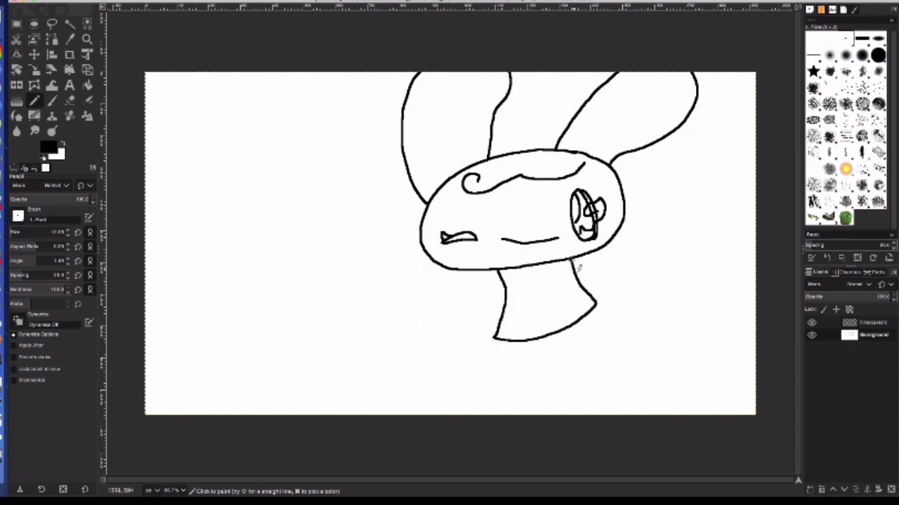
{"action": "mouse_move", "coordinate": [491, 271]}
{"action": "left_mouse_down"}
{"action": "mouse_move", "coordinate": [500, 335]}
{"action": "mouse_move", "coordinate": [570, 340]}
{"action": "left_mouse_up"}
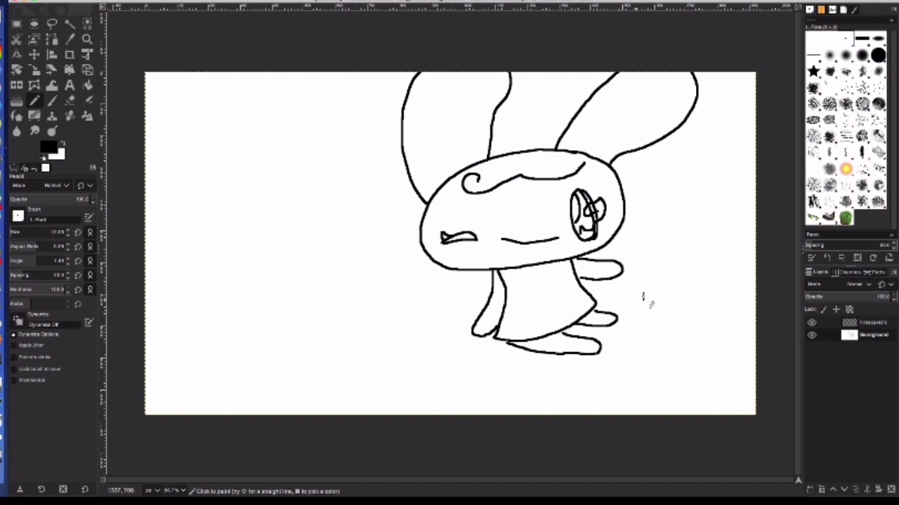
{"action": "left_click_drag", "start_coordinate": [526, 261], "coordinate": [555, 260]}
{"action": "left_click_drag", "start_coordinate": [548, 283], "coordinate": [560, 293]}
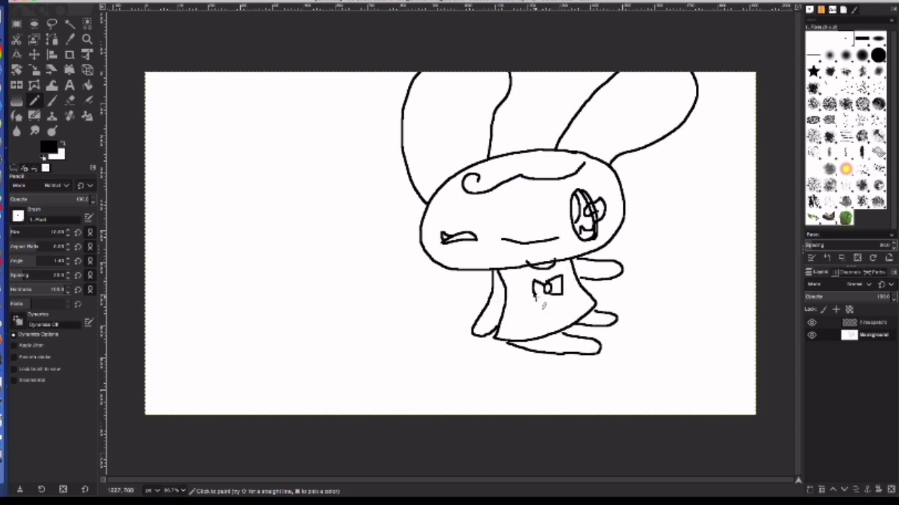
{"action": "left_click_drag", "start_coordinate": [422, 250], "coordinate": [447, 255]}
{"action": "left_click_drag", "start_coordinate": [617, 226], "coordinate": [606, 239]}
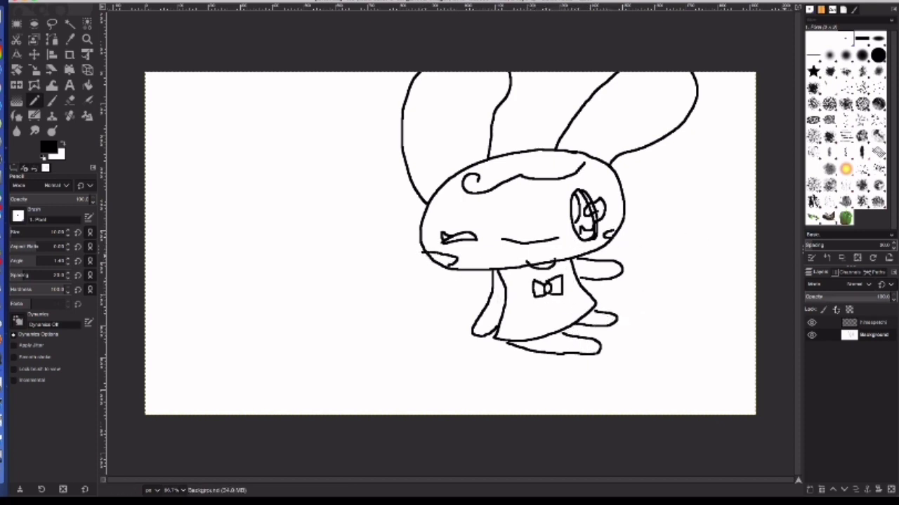
Bucket-fill the outline, both eyes, mouth and bow with red
{"action": "key", "text": "shift+b"}
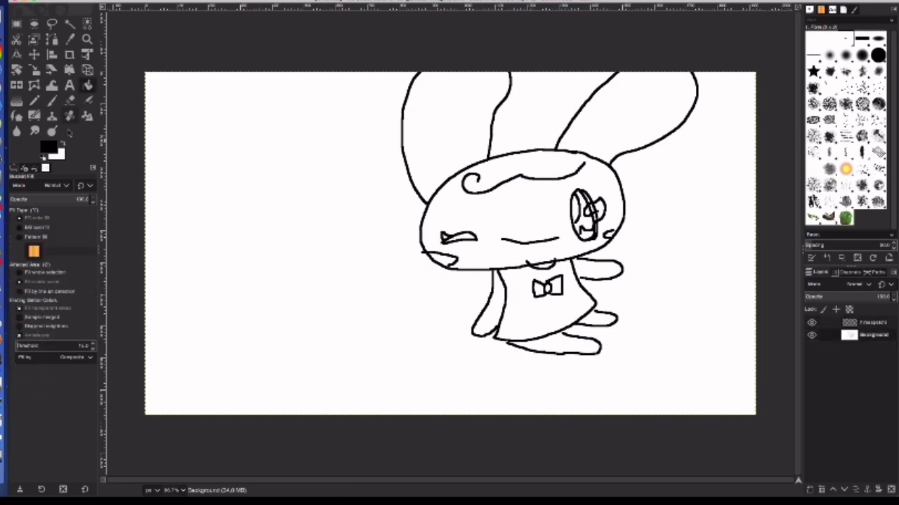
{"action": "left_click", "coordinate": [48, 146]}
{"action": "left_click", "coordinate": [104, 28]}
{"action": "left_click", "coordinate": [188, 138]}
{"action": "left_click", "coordinate": [524, 177]}
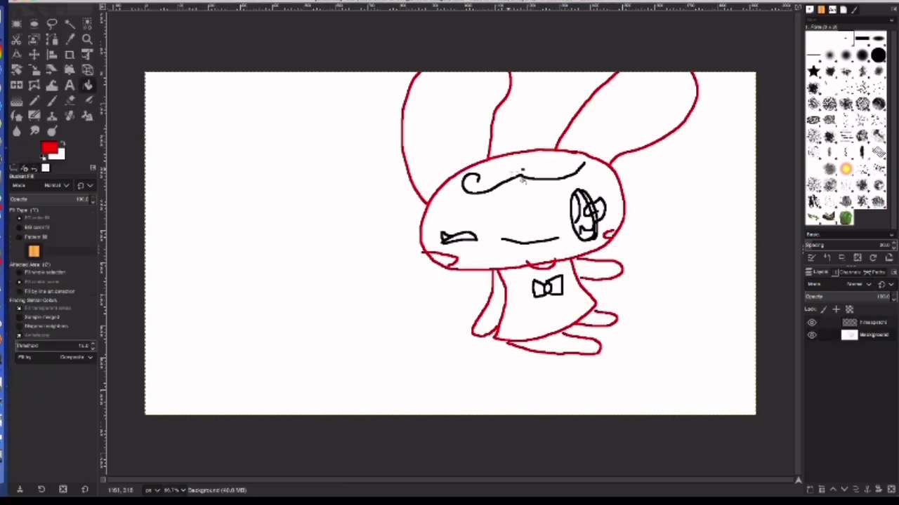
{"action": "left_click", "coordinate": [458, 239]}
{"action": "left_click", "coordinate": [530, 241]}
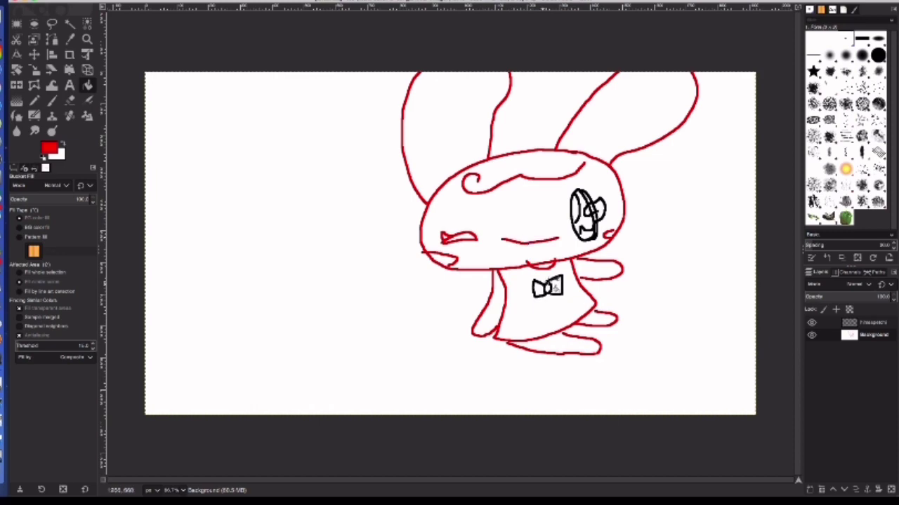
{"action": "left_click", "coordinate": [547, 286]}
{"action": "left_click", "coordinate": [590, 210]}
Make the drawing layer active with the Pencil tool and zoom in on the sketch
{"action": "left_click", "coordinate": [863, 322]}
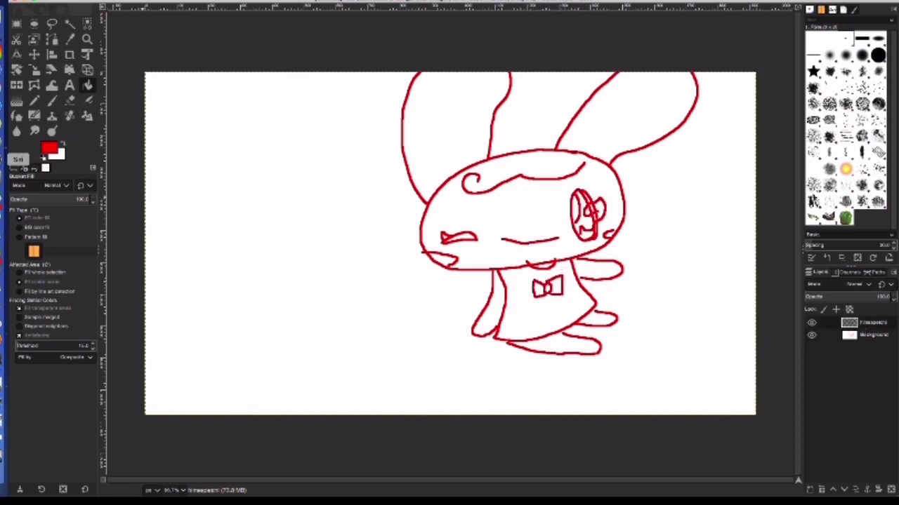
{"action": "left_click", "coordinate": [33, 99]}
{"action": "left_click", "coordinate": [176, 490]}
{"action": "left_click", "coordinate": [177, 436]}
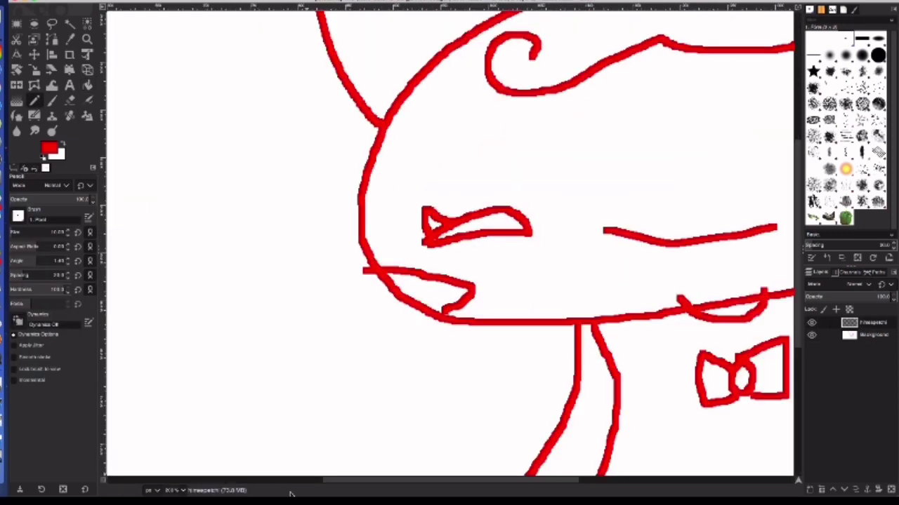
{"action": "left_click", "coordinate": [176, 490]}
Settle on a moderate zoom level and dismiss the canvas context menu
{"action": "left_click", "coordinate": [178, 440]}
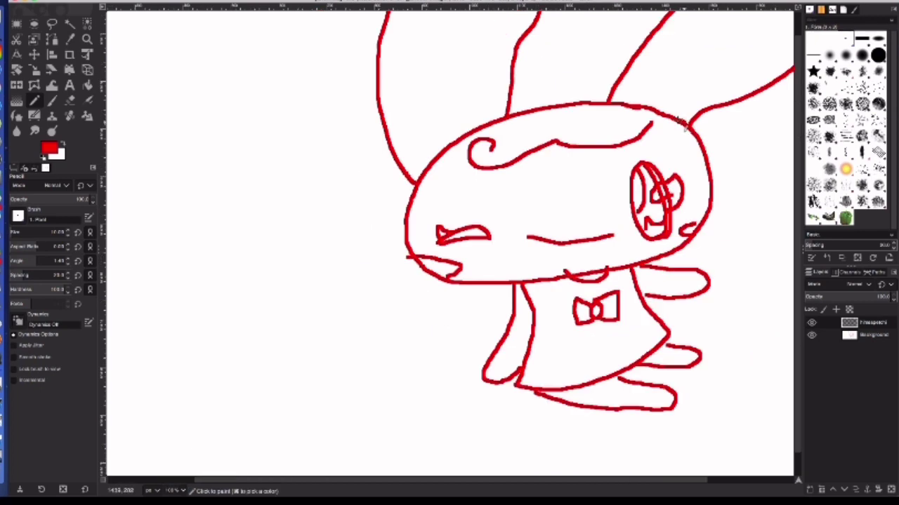
{"action": "right_click", "coordinate": [538, 127]}
{"action": "right_click", "coordinate": [624, 149]}
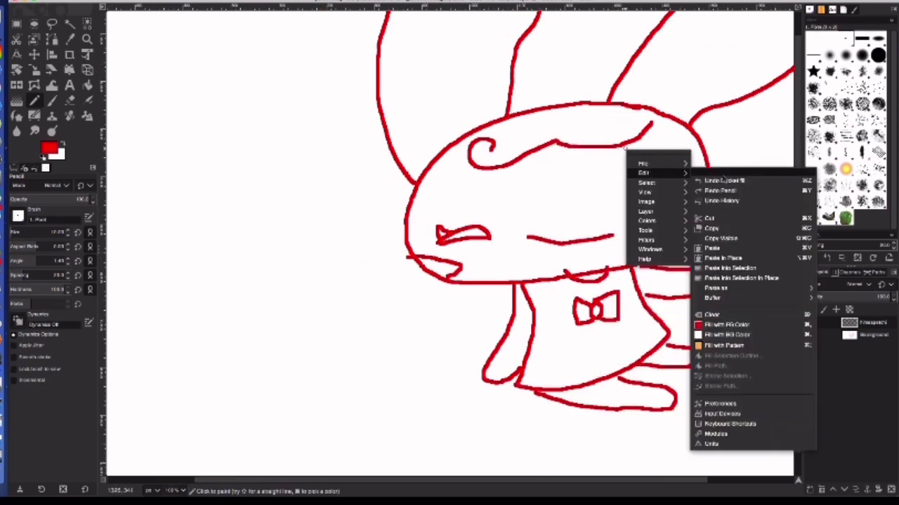
{"action": "right_click", "coordinate": [651, 176]}
{"action": "key", "text": "Escape"}
{"action": "right_click", "coordinate": [573, 219]}
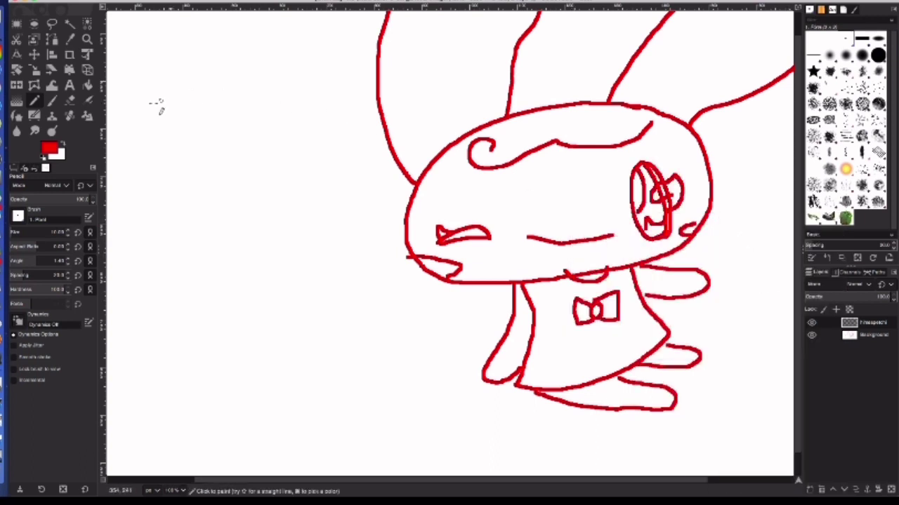
Set the background colour to black and bring up the foreground colour chooser
{"action": "left_click", "coordinate": [60, 156]}
{"action": "left_click", "coordinate": [191, 140]}
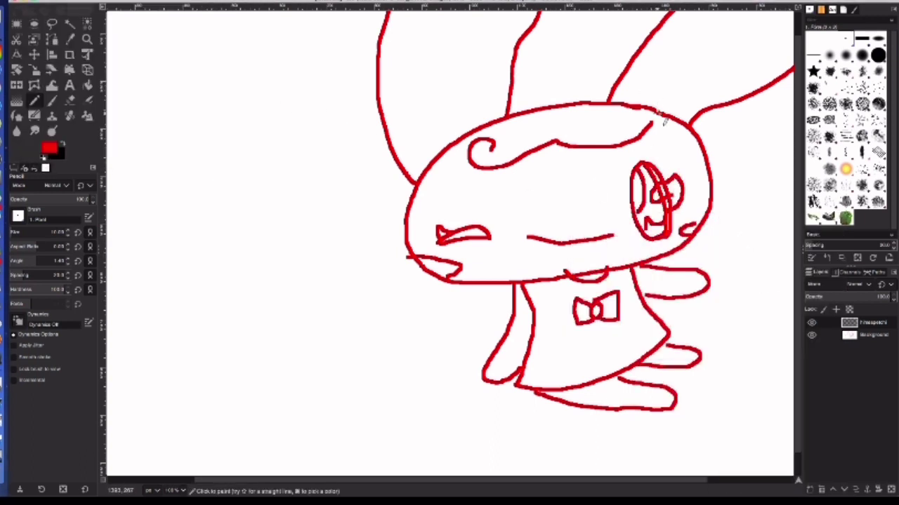
{"action": "right_click", "coordinate": [534, 100]}
{"action": "key", "text": "Escape"}
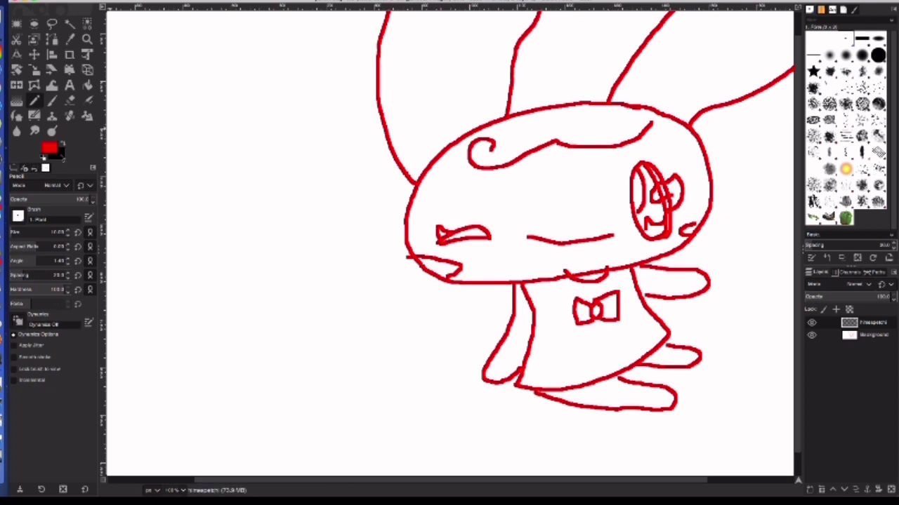
{"action": "left_click", "coordinate": [44, 152]}
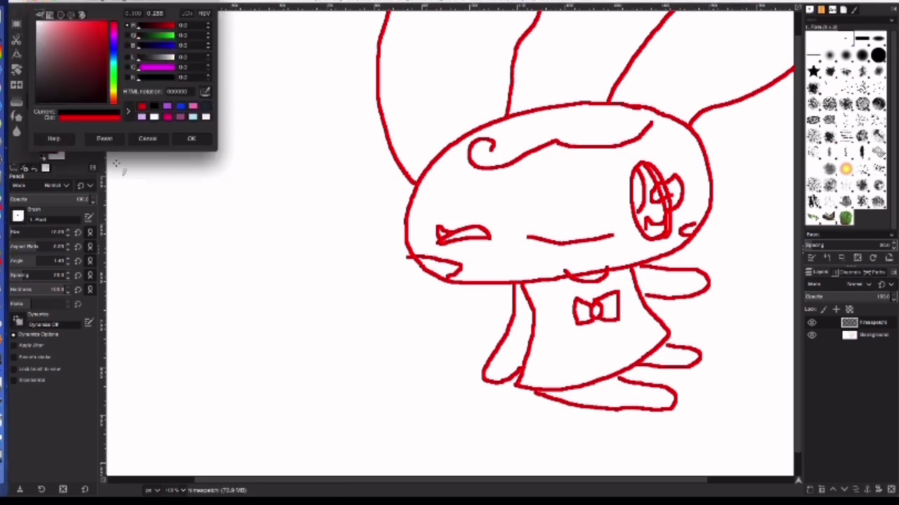
Set the pencil to black and ink atop the head, undoing a misplaced outline stroke
{"action": "left_click", "coordinate": [191, 138]}
{"action": "mouse_move", "coordinate": [623, 112]}
{"action": "left_mouse_down"}
{"action": "mouse_move", "coordinate": [662, 271]}
{"action": "mouse_move", "coordinate": [705, 205]}
{"action": "mouse_move", "coordinate": [656, 121]}
{"action": "left_mouse_up"}
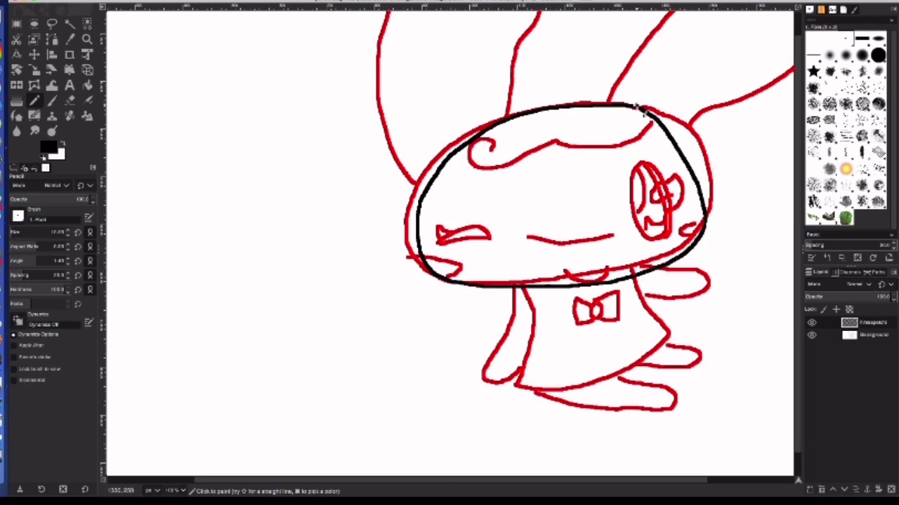
{"action": "left_click_drag", "start_coordinate": [638, 109], "coordinate": [706, 223]}
{"action": "right_click", "coordinate": [702, 184]}
{"action": "key", "text": "Escape"}
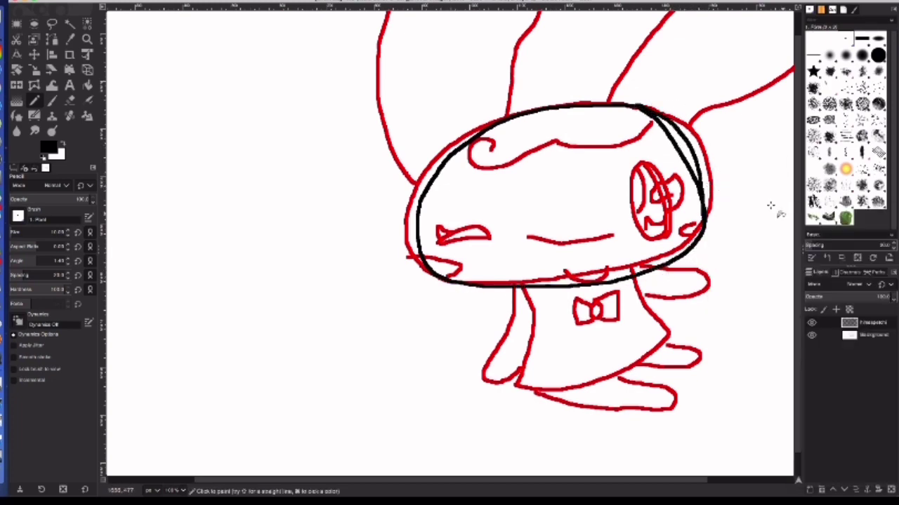
{"action": "right_click", "coordinate": [711, 176]}
{"action": "left_click", "coordinate": [618, 203]}
{"action": "mouse_move", "coordinate": [692, 130]}
{"action": "left_mouse_down"}
{"action": "mouse_move", "coordinate": [645, 115]}
{"action": "mouse_move", "coordinate": [497, 142]}
{"action": "mouse_move", "coordinate": [426, 258]}
{"action": "mouse_move", "coordinate": [666, 269]}
{"action": "mouse_move", "coordinate": [692, 139]}
{"action": "left_mouse_up"}
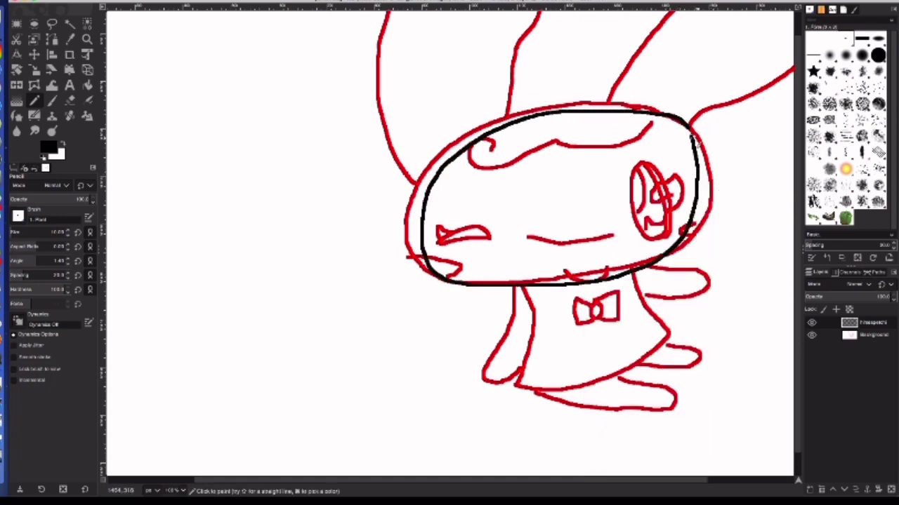
Trace the left and right ear outlines in black
{"action": "left_click_drag", "start_coordinate": [507, 120], "coordinate": [538, 11]}
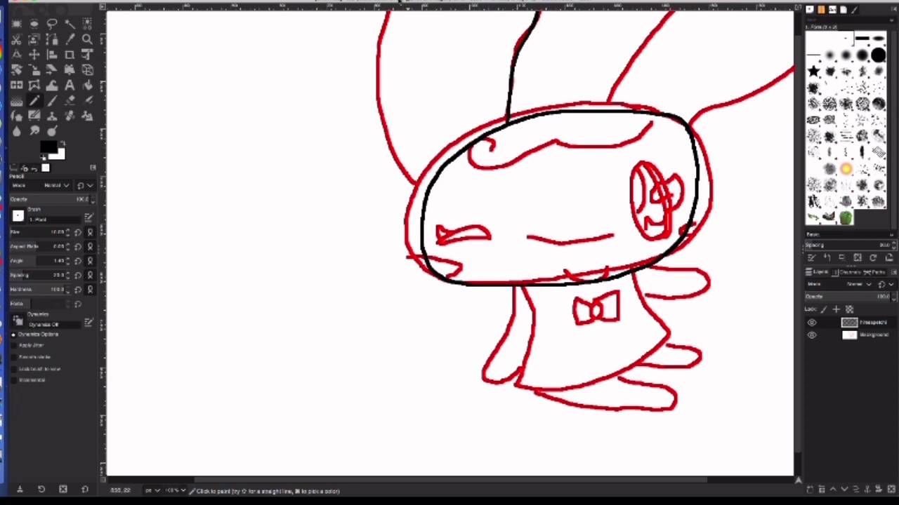
{"action": "mouse_move", "coordinate": [385, 11]}
{"action": "left_mouse_down"}
{"action": "mouse_move", "coordinate": [400, 163]}
{"action": "mouse_move", "coordinate": [429, 184]}
{"action": "left_mouse_up"}
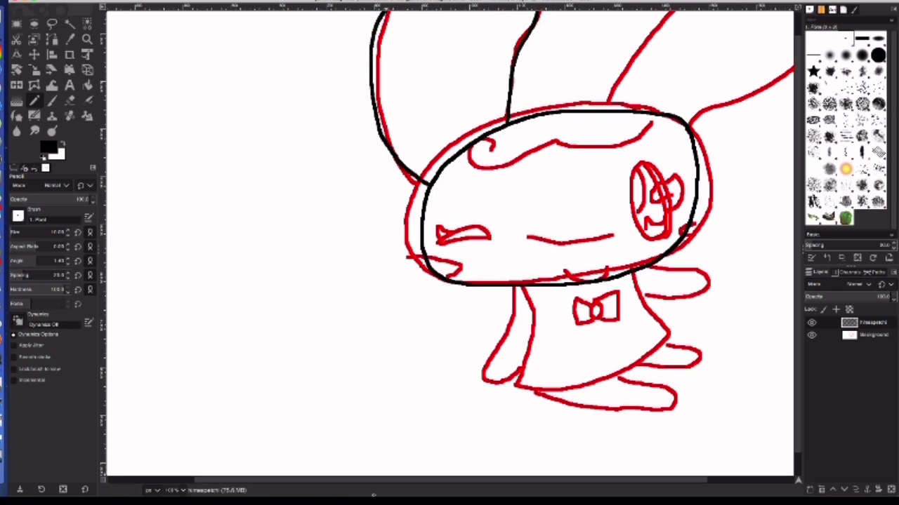
{"action": "scroll", "coordinate": [541, 211], "scroll_direction": "right", "scroll_amount": 3}
{"action": "left_click_drag", "start_coordinate": [526, 108], "coordinate": [597, 12]}
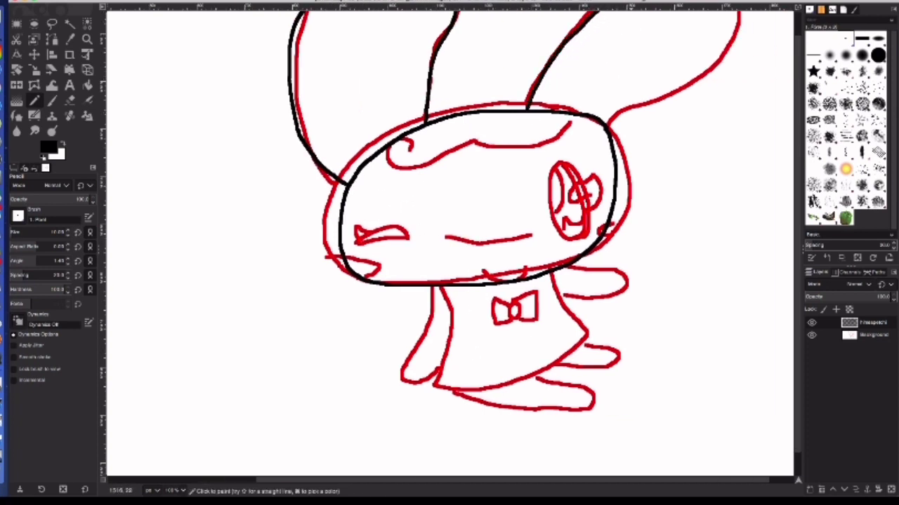
{"action": "mouse_move", "coordinate": [737, 27]}
{"action": "left_mouse_down"}
{"action": "mouse_move", "coordinate": [602, 123]}
{"action": "mouse_move", "coordinate": [491, 150]}
{"action": "left_mouse_up"}
Ink the top edge of the head in black and zoom the canvas to 200%
{"action": "right_click", "coordinate": [481, 163]}
{"action": "left_click", "coordinate": [582, 175]}
{"action": "mouse_move", "coordinate": [574, 127]}
{"action": "left_mouse_down"}
{"action": "mouse_move", "coordinate": [525, 145]}
{"action": "mouse_move", "coordinate": [441, 149]}
{"action": "left_mouse_up"}
{"action": "left_click", "coordinate": [175, 490]}
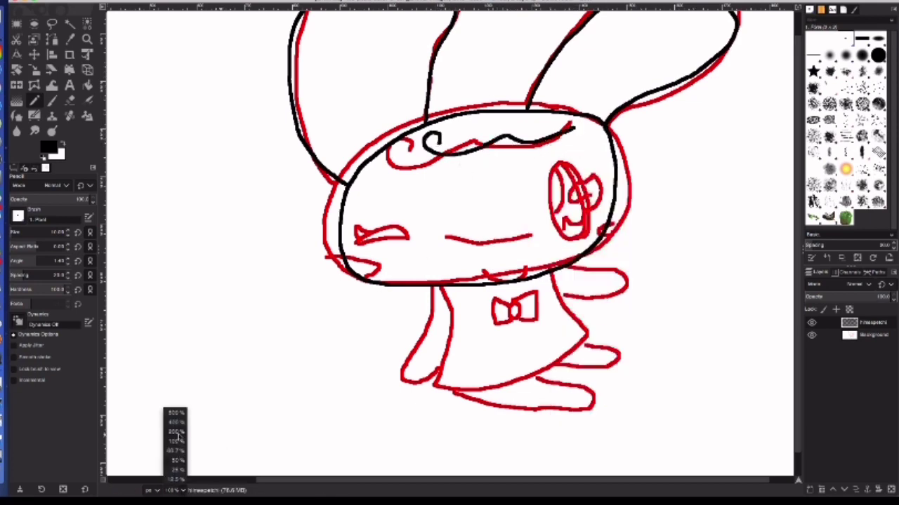
{"action": "left_click", "coordinate": [178, 436]}
Ink the left eye, open mouth and right eye with its highlight in black
{"action": "mouse_move", "coordinate": [374, 238]}
{"action": "left_mouse_down"}
{"action": "mouse_move", "coordinate": [335, 211]}
{"action": "mouse_move", "coordinate": [265, 244]}
{"action": "mouse_move", "coordinate": [362, 244]}
{"action": "left_mouse_up"}
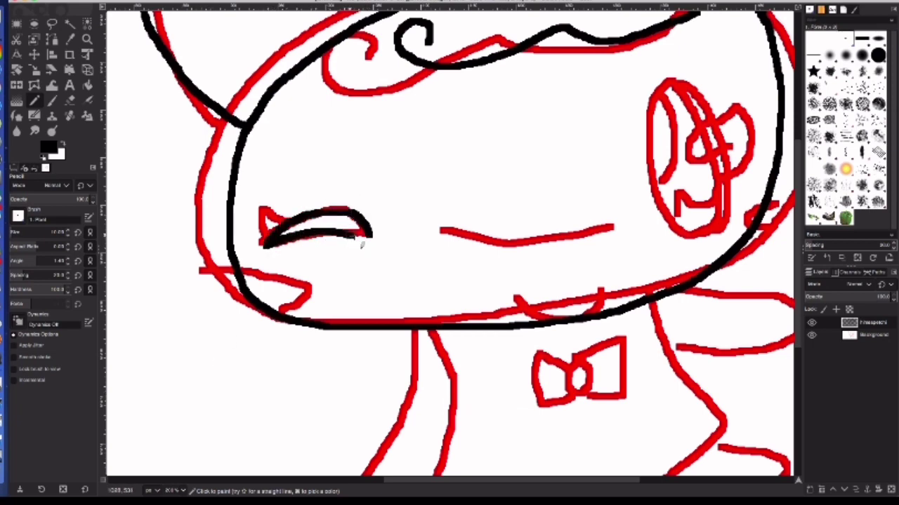
{"action": "left_click_drag", "start_coordinate": [271, 216], "coordinate": [264, 244]}
{"action": "left_click_drag", "start_coordinate": [469, 235], "coordinate": [552, 228]}
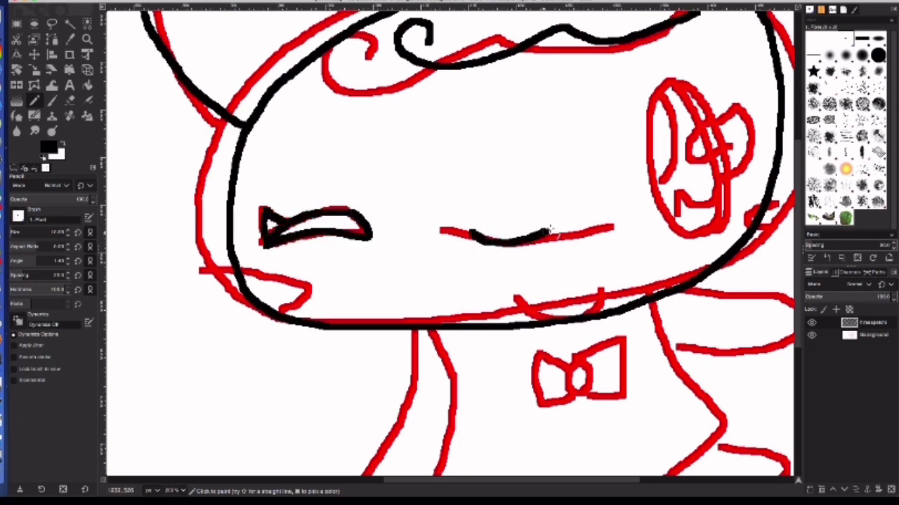
{"action": "right_click", "coordinate": [575, 212]}
{"action": "key", "text": "Escape"}
{"action": "key", "text": "ctrl+z"}
{"action": "mouse_move", "coordinate": [448, 229]}
{"action": "left_mouse_down"}
{"action": "mouse_move", "coordinate": [517, 226]}
{"action": "mouse_move", "coordinate": [604, 284]}
{"action": "mouse_move", "coordinate": [469, 239]}
{"action": "mouse_move", "coordinate": [489, 250]}
{"action": "left_mouse_up"}
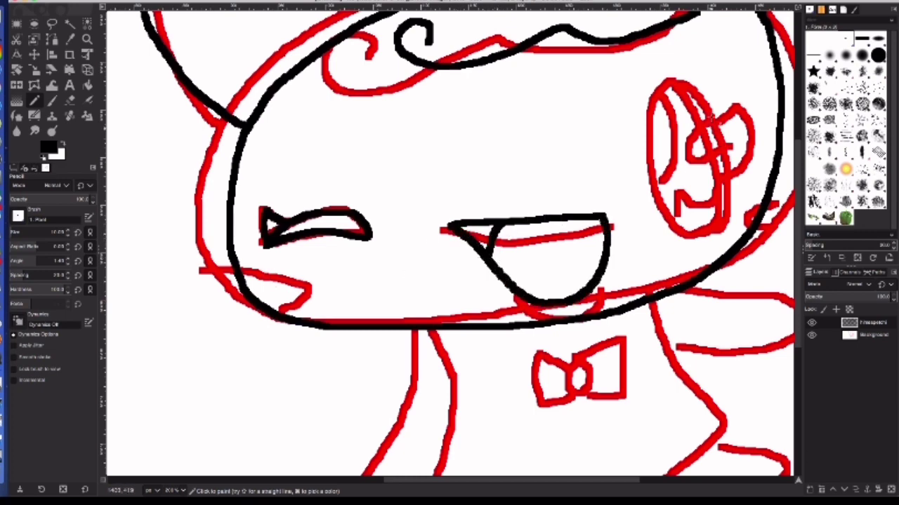
{"action": "mouse_move", "coordinate": [699, 89]}
{"action": "left_mouse_down"}
{"action": "mouse_move", "coordinate": [667, 88]}
{"action": "mouse_move", "coordinate": [647, 188]}
{"action": "mouse_move", "coordinate": [702, 246]}
{"action": "mouse_move", "coordinate": [733, 153]}
{"action": "mouse_move", "coordinate": [695, 89]}
{"action": "mouse_move", "coordinate": [739, 155]}
{"action": "left_mouse_up"}
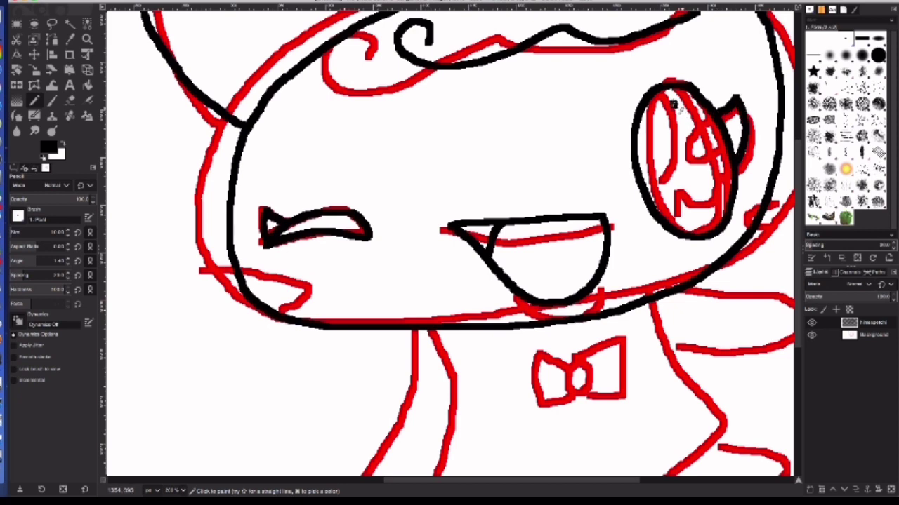
{"action": "mouse_move", "coordinate": [672, 104]}
{"action": "left_mouse_down"}
{"action": "mouse_move", "coordinate": [649, 165]}
{"action": "mouse_move", "coordinate": [694, 151]}
{"action": "mouse_move", "coordinate": [680, 115]}
{"action": "mouse_move", "coordinate": [697, 160]}
{"action": "mouse_move", "coordinate": [730, 149]}
{"action": "left_mouse_up"}
Trace the neck, body, collar and bow tie in black, tearing off the Edit menu to undo bad strokes
{"action": "scroll", "coordinate": [540, 256], "scroll_direction": "down", "scroll_amount": 5}
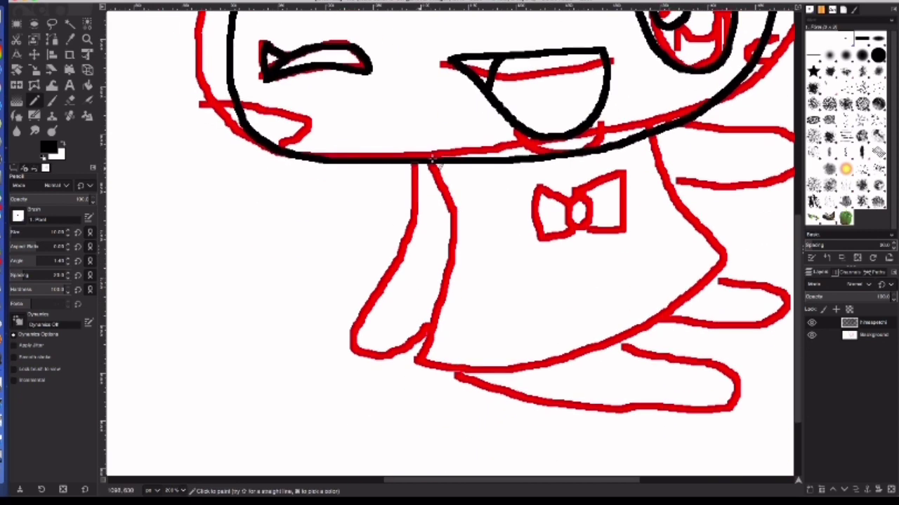
{"action": "left_click_drag", "start_coordinate": [428, 158], "coordinate": [449, 242]}
{"action": "right_click", "coordinate": [452, 204]}
{"action": "left_click", "coordinate": [546, 227]}
{"action": "mouse_move", "coordinate": [429, 160]}
{"action": "left_mouse_down"}
{"action": "mouse_move", "coordinate": [433, 293]}
{"action": "mouse_move", "coordinate": [496, 308]}
{"action": "mouse_move", "coordinate": [716, 214]}
{"action": "left_mouse_up"}
{"action": "right_click", "coordinate": [625, 170]}
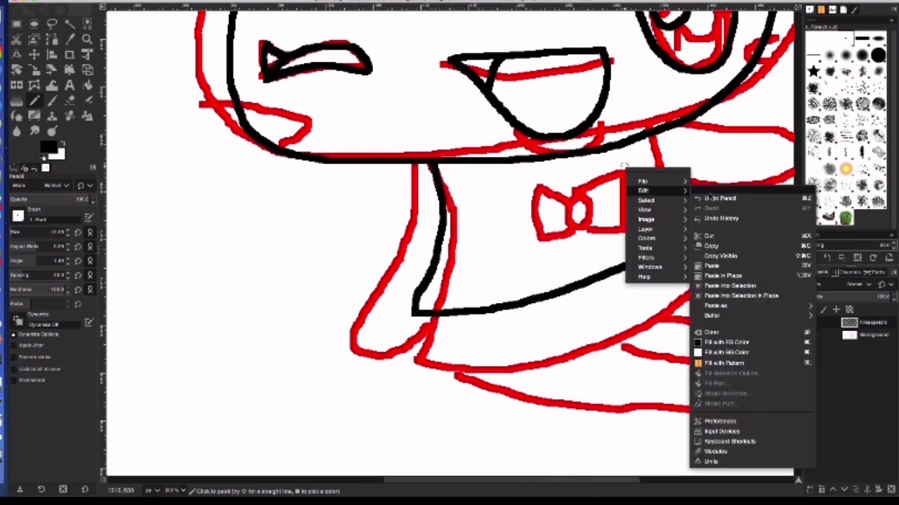
{"action": "left_click", "coordinate": [744, 140]}
{"action": "left_click", "coordinate": [719, 200]}
{"action": "mouse_move", "coordinate": [430, 163]}
{"action": "left_mouse_down"}
{"action": "mouse_move", "coordinate": [503, 335]}
{"action": "mouse_move", "coordinate": [699, 233]}
{"action": "mouse_move", "coordinate": [655, 140]}
{"action": "left_mouse_up"}
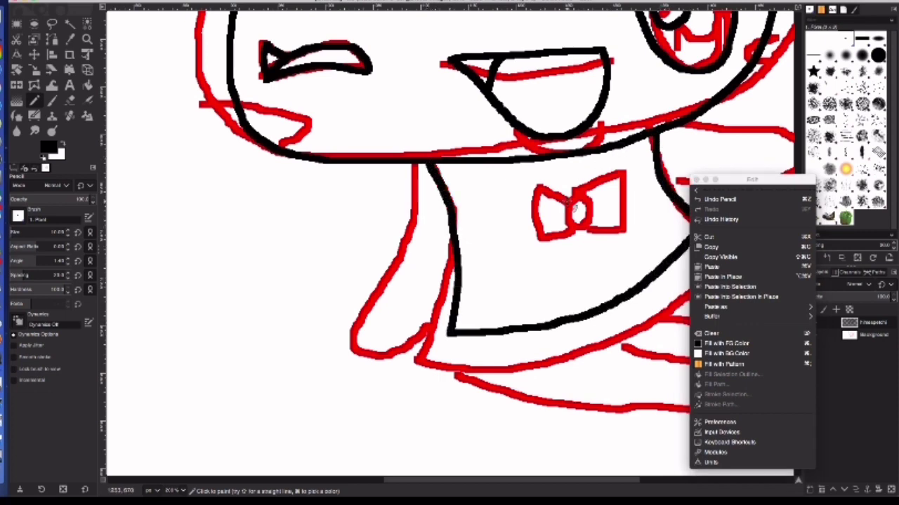
{"action": "left_click_drag", "start_coordinate": [562, 163], "coordinate": [595, 156]}
{"action": "mouse_move", "coordinate": [583, 198]}
{"action": "left_mouse_down"}
{"action": "mouse_move", "coordinate": [577, 224]}
{"action": "mouse_move", "coordinate": [609, 188]}
{"action": "mouse_move", "coordinate": [619, 233]}
{"action": "mouse_move", "coordinate": [525, 190]}
{"action": "mouse_move", "coordinate": [541, 244]}
{"action": "mouse_move", "coordinate": [566, 221]}
{"action": "left_mouse_up"}
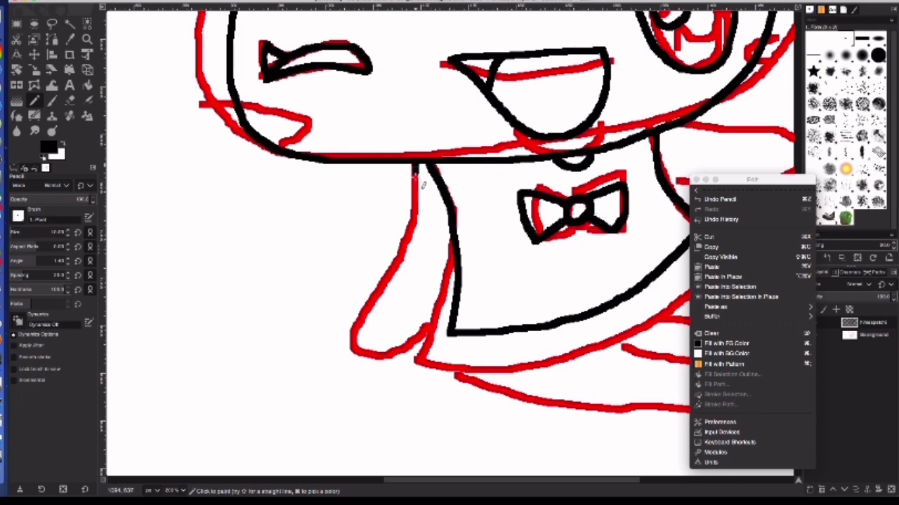
Trace both arms and both feet in black
{"action": "mouse_move", "coordinate": [414, 165]}
{"action": "left_mouse_down"}
{"action": "mouse_move", "coordinate": [372, 292]}
{"action": "mouse_move", "coordinate": [439, 327]}
{"action": "mouse_move", "coordinate": [461, 278]}
{"action": "left_mouse_up"}
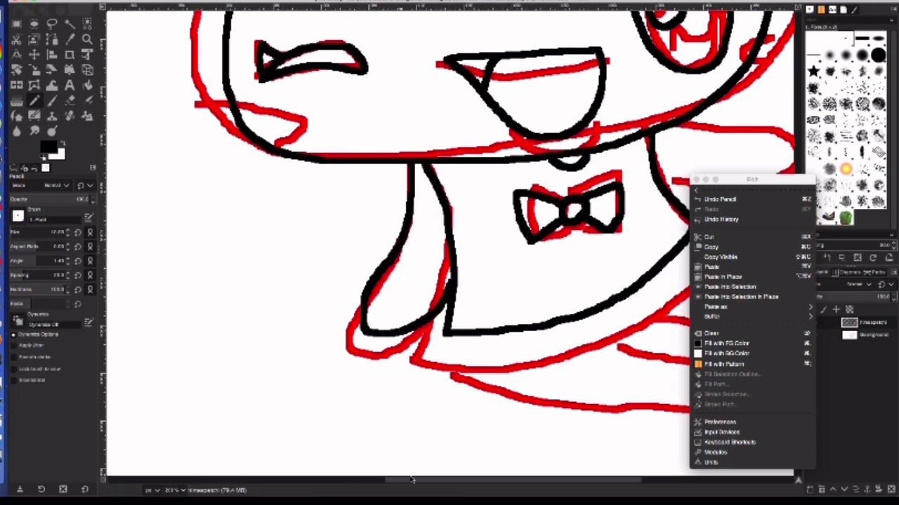
{"action": "left_click_drag", "start_coordinate": [412, 479], "coordinate": [473, 480]}
{"action": "mouse_move", "coordinate": [523, 125]}
{"action": "left_mouse_down"}
{"action": "mouse_move", "coordinate": [610, 135]}
{"action": "mouse_move", "coordinate": [631, 177]}
{"action": "mouse_move", "coordinate": [508, 181]}
{"action": "left_mouse_up"}
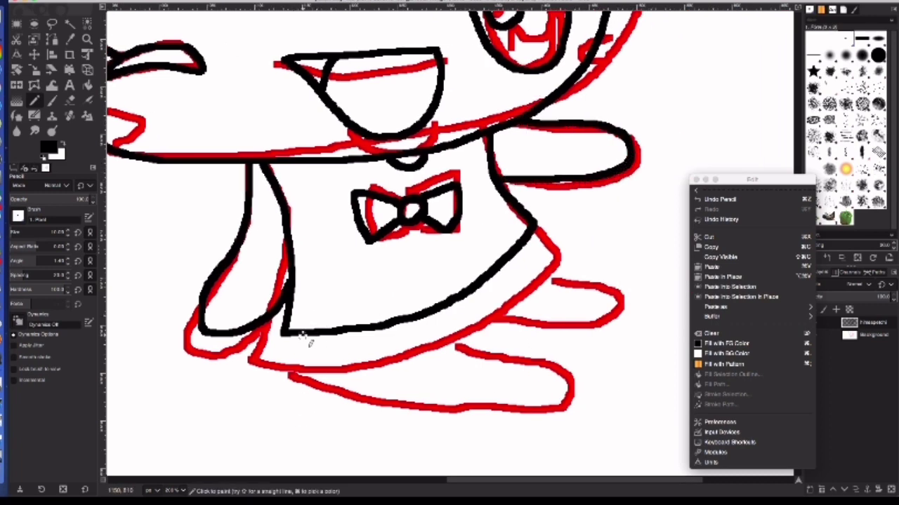
{"action": "mouse_move", "coordinate": [303, 336]}
{"action": "left_mouse_down"}
{"action": "mouse_move", "coordinate": [388, 383]}
{"action": "mouse_move", "coordinate": [487, 385]}
{"action": "mouse_move", "coordinate": [420, 323]}
{"action": "left_mouse_up"}
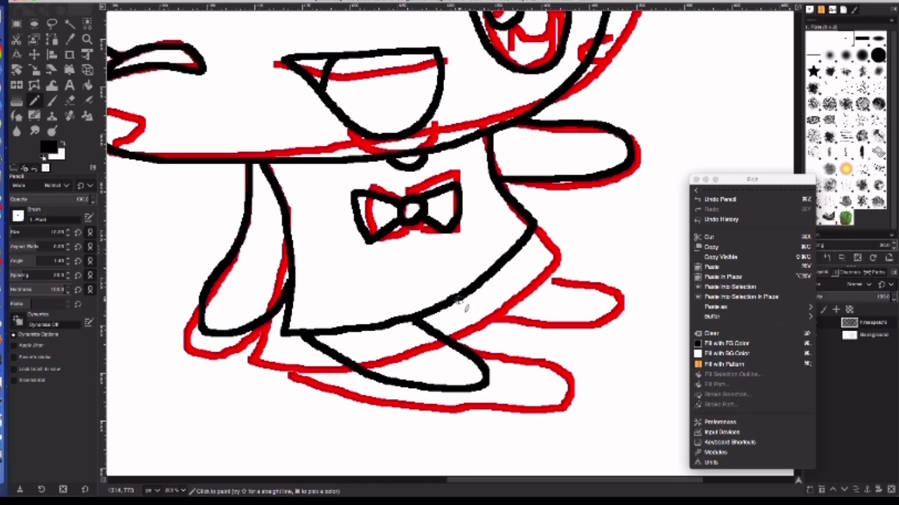
{"action": "mouse_move", "coordinate": [457, 300]}
{"action": "left_mouse_down"}
{"action": "mouse_move", "coordinate": [558, 313]}
{"action": "mouse_move", "coordinate": [533, 273]}
{"action": "mouse_move", "coordinate": [495, 267]}
{"action": "left_mouse_up"}
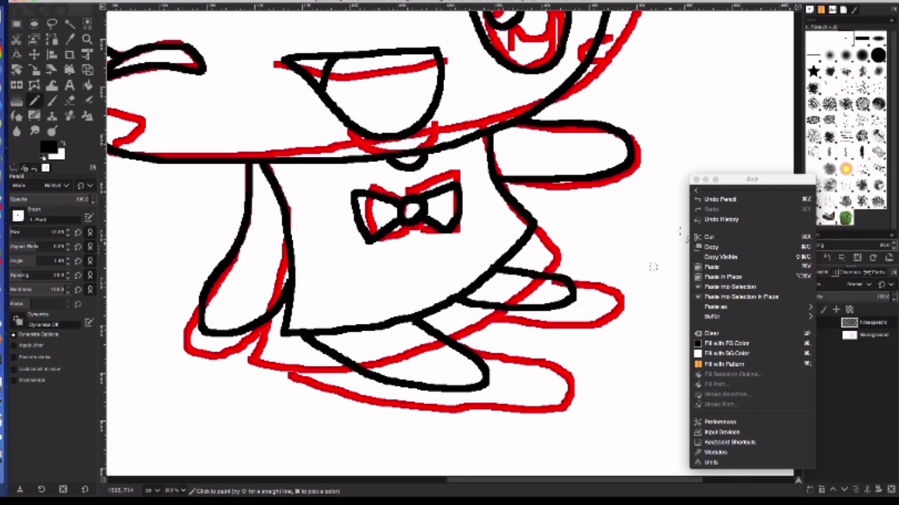
Clear the red sketch layer and move the Edit menu window aside
{"action": "left_click", "coordinate": [76, 102]}
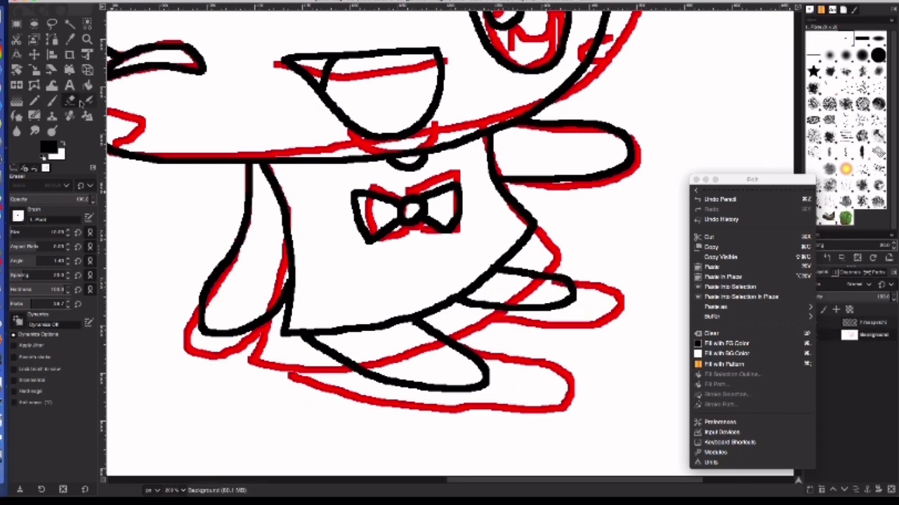
{"action": "left_click", "coordinate": [712, 333]}
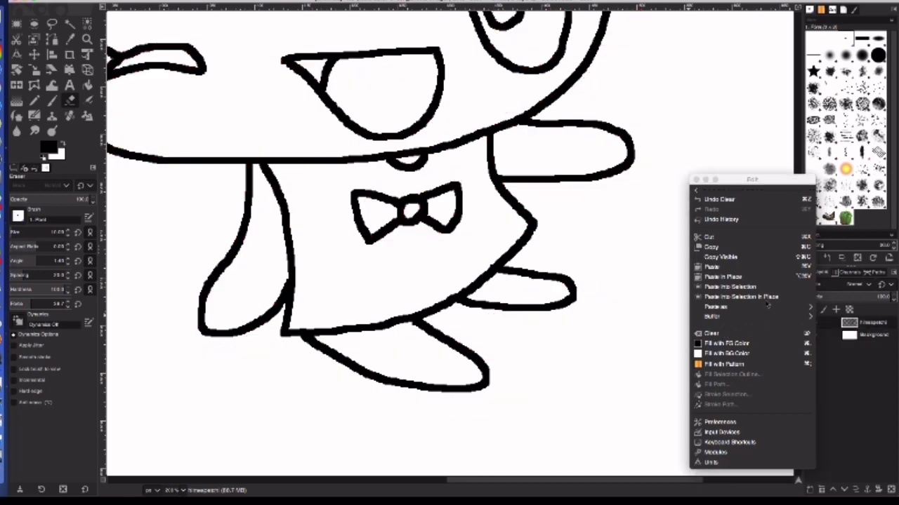
{"action": "mouse_move", "coordinate": [761, 183]}
{"action": "left_mouse_down"}
{"action": "mouse_move", "coordinate": [703, 229]}
{"action": "mouse_move", "coordinate": [898, 22]}
{"action": "left_mouse_up"}
{"action": "scroll", "coordinate": [464, 421], "scroll_direction": "up", "scroll_amount": 5}
{"action": "left_click_drag", "start_coordinate": [470, 488], "coordinate": [425, 492]}
Make the Background layer active and set the foreground colour to pink
{"action": "key", "text": "Page_Down"}
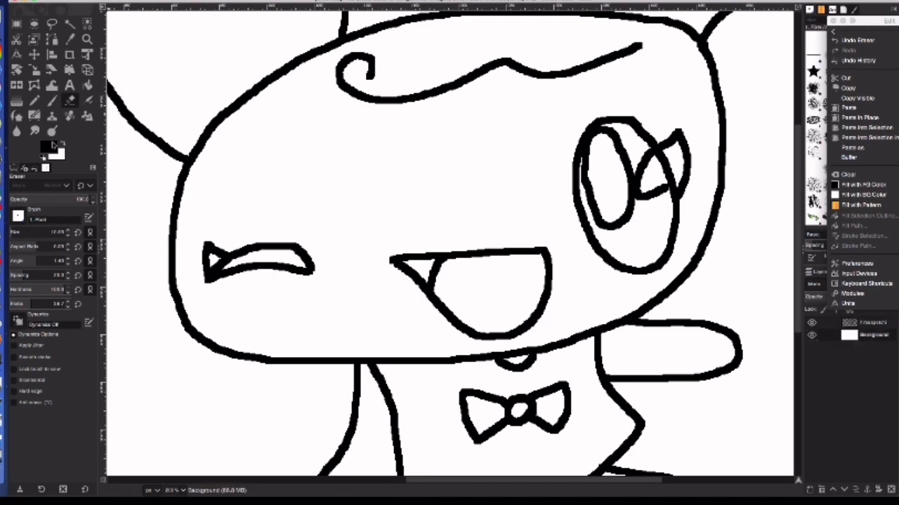
{"action": "left_click", "coordinate": [49, 146]}
{"action": "left_click", "coordinate": [205, 105]}
{"action": "left_click", "coordinate": [191, 138]}
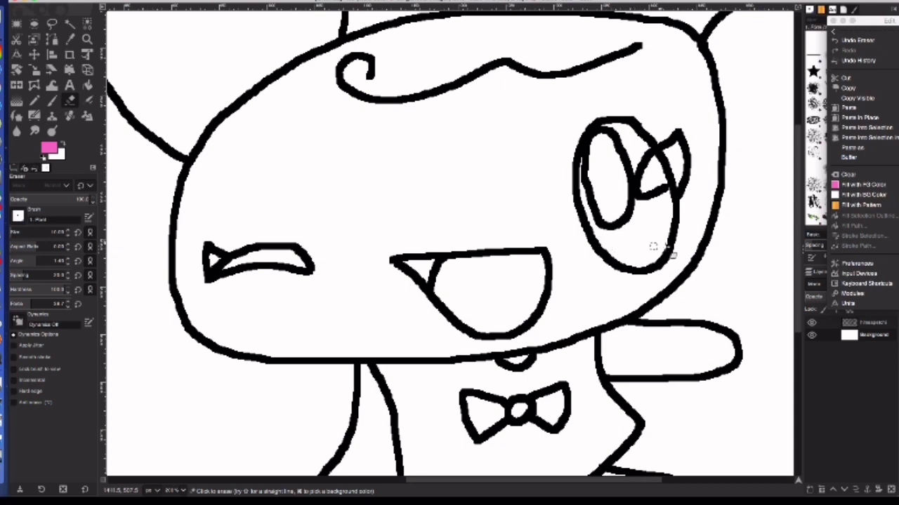
Paint a pink highlight inside the eye with the Pencil
{"action": "left_click", "coordinate": [35, 101]}
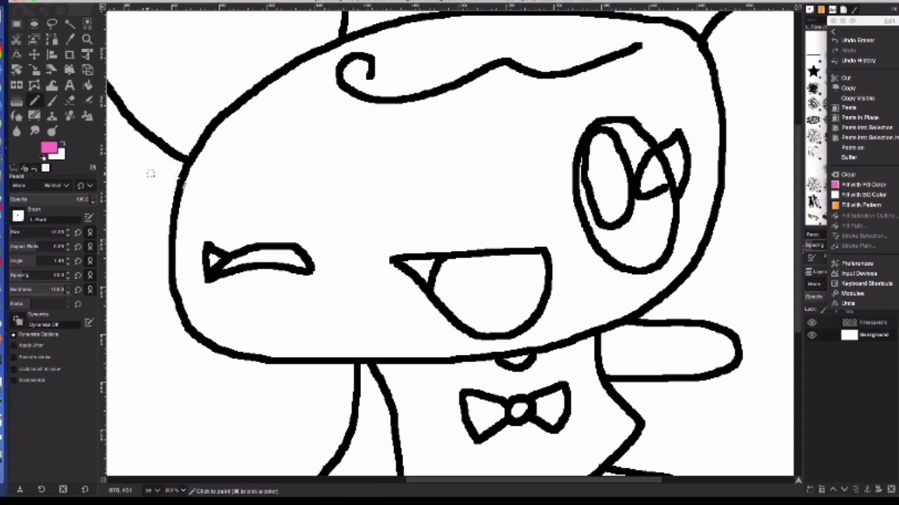
{"action": "mouse_move", "coordinate": [602, 242]}
{"action": "left_mouse_down"}
{"action": "mouse_move", "coordinate": [654, 239]}
{"action": "mouse_move", "coordinate": [628, 263]}
{"action": "mouse_move", "coordinate": [642, 254]}
{"action": "left_mouse_up"}
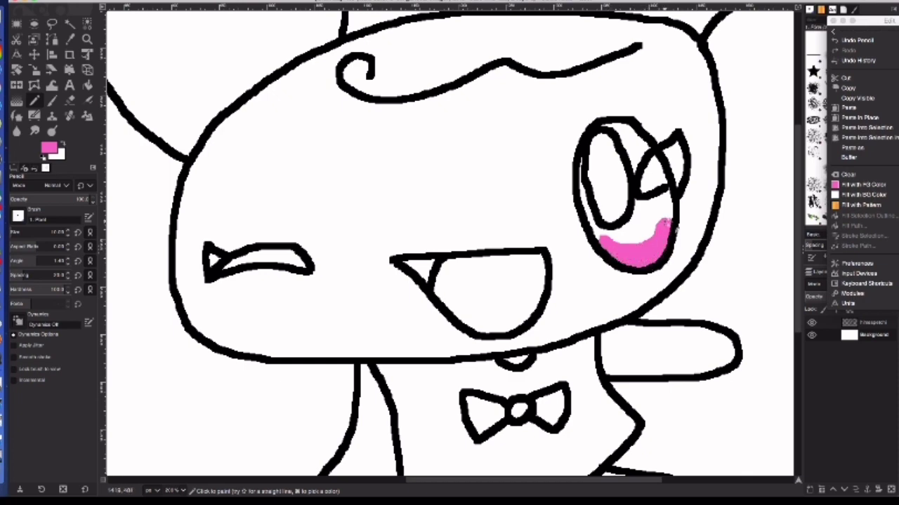
{"action": "scroll", "coordinate": [779, 259], "scroll_direction": "down", "scroll_amount": 2}
{"action": "scroll", "coordinate": [779, 260], "scroll_direction": "down", "scroll_amount": 5}
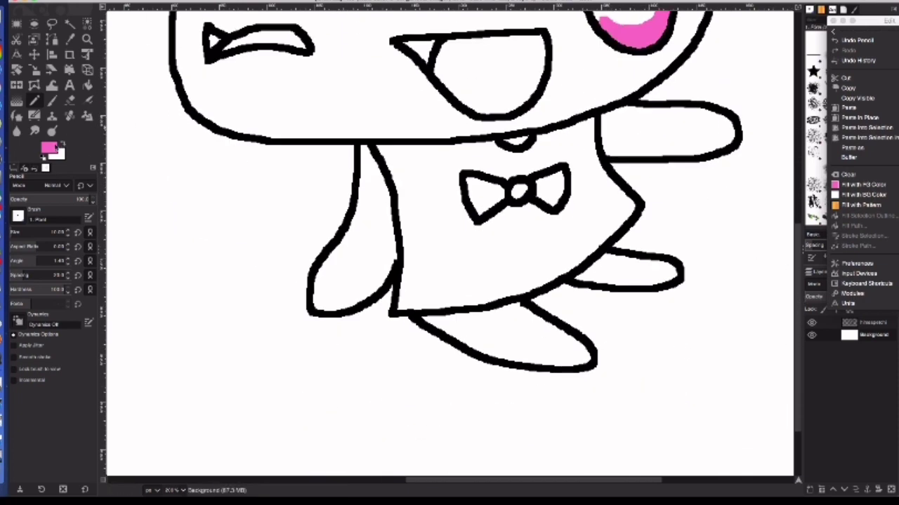
Switch to dark red and paint a thick band down the body's left edge
{"action": "left_click", "coordinate": [52, 149]}
{"action": "left_click", "coordinate": [84, 60]}
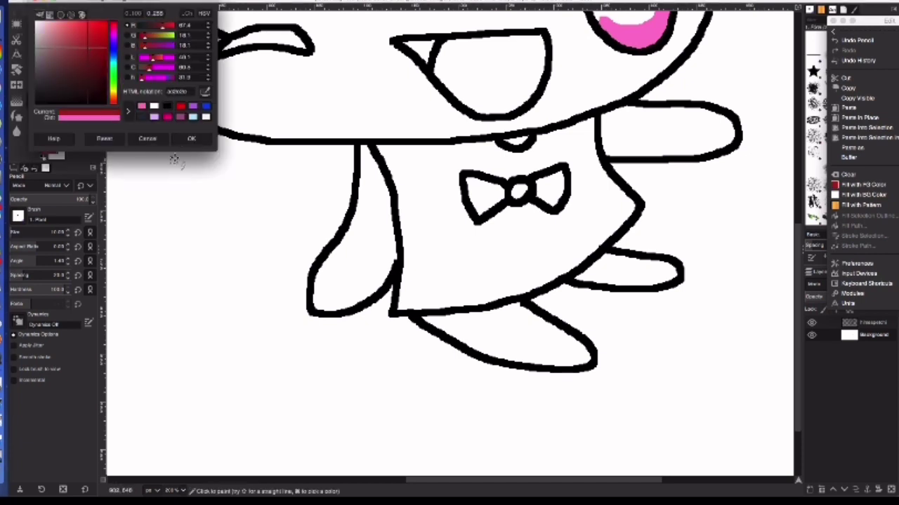
{"action": "left_click", "coordinate": [190, 138]}
{"action": "mouse_move", "coordinate": [377, 146]}
{"action": "left_mouse_down"}
{"action": "mouse_move", "coordinate": [414, 250]}
{"action": "mouse_move", "coordinate": [408, 308]}
{"action": "mouse_move", "coordinate": [405, 231]}
{"action": "left_mouse_up"}
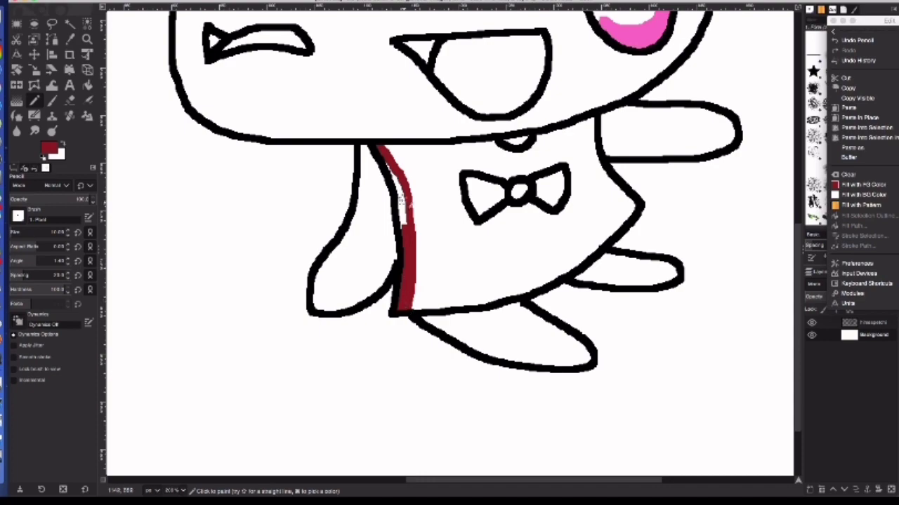
{"action": "left_click_drag", "start_coordinate": [389, 160], "coordinate": [404, 219]}
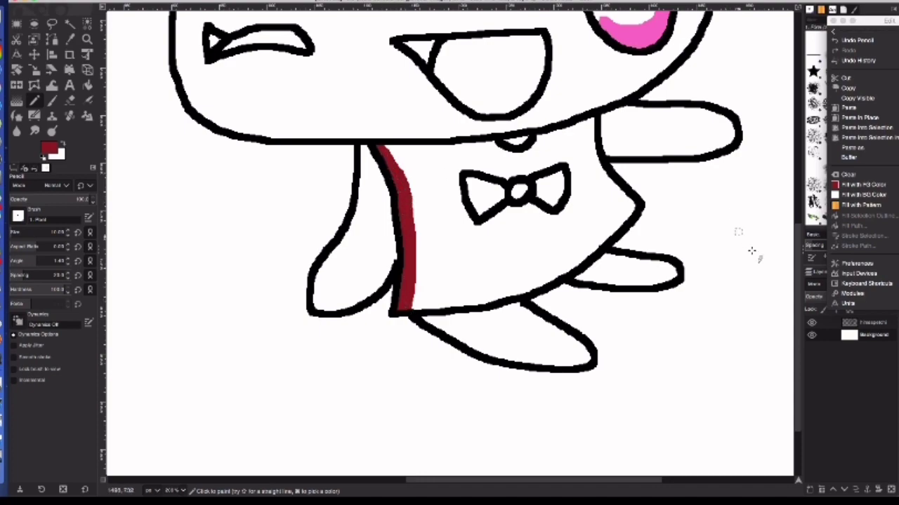
Thicken the dark red band along the body's bottom edge
{"action": "scroll", "coordinate": [632, 232], "scroll_direction": "up", "scroll_amount": 3}
{"action": "scroll", "coordinate": [561, 210], "scroll_direction": "up", "scroll_amount": 5}
{"action": "scroll", "coordinate": [494, 198], "scroll_direction": "down", "scroll_amount": 6}
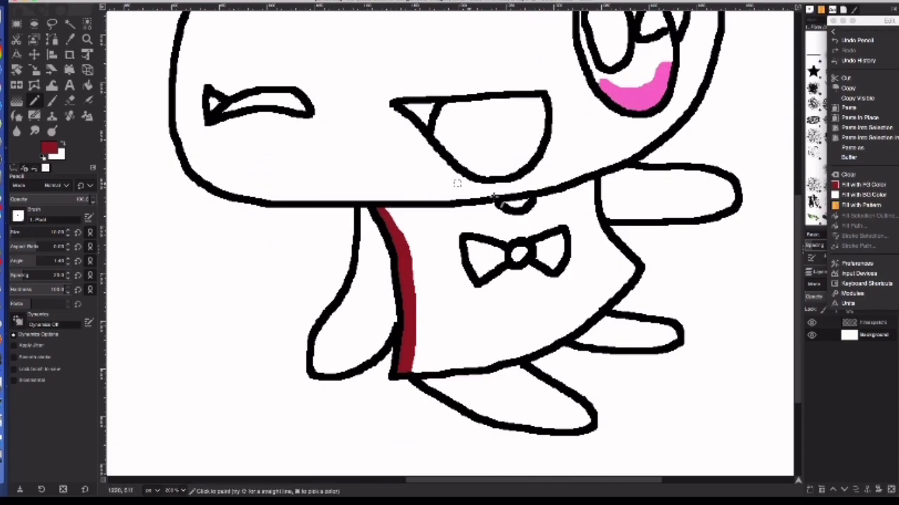
{"action": "left_click_drag", "start_coordinate": [414, 370], "coordinate": [601, 315]}
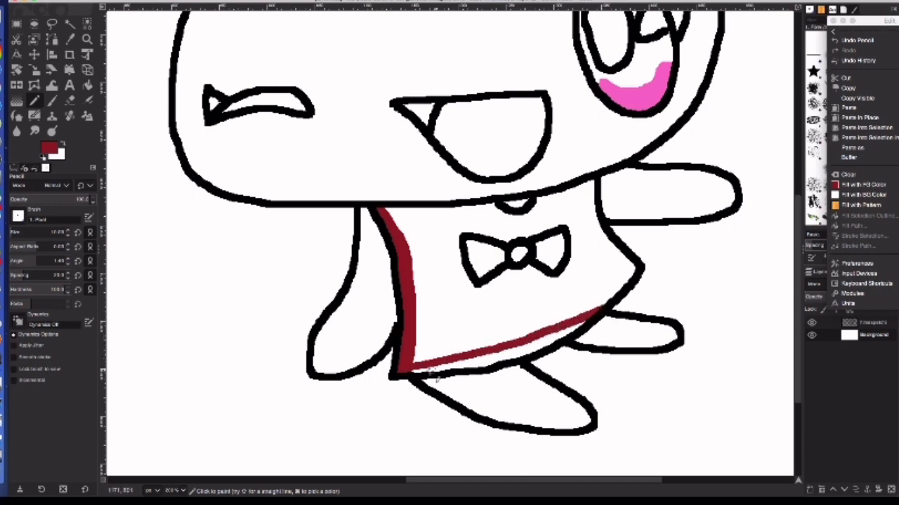
{"action": "mouse_move", "coordinate": [436, 377]}
{"action": "left_mouse_down"}
{"action": "mouse_move", "coordinate": [478, 363]}
{"action": "mouse_move", "coordinate": [415, 376]}
{"action": "left_mouse_up"}
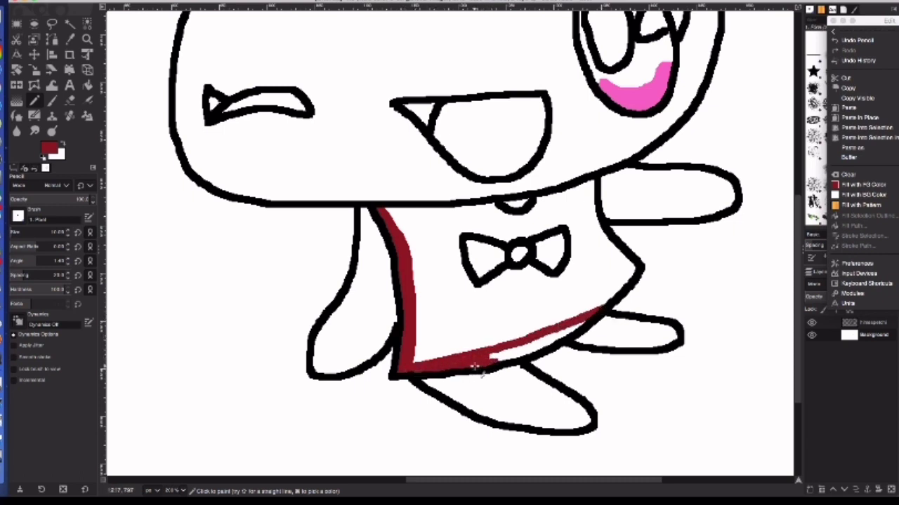
{"action": "left_click_drag", "start_coordinate": [474, 366], "coordinate": [572, 337]}
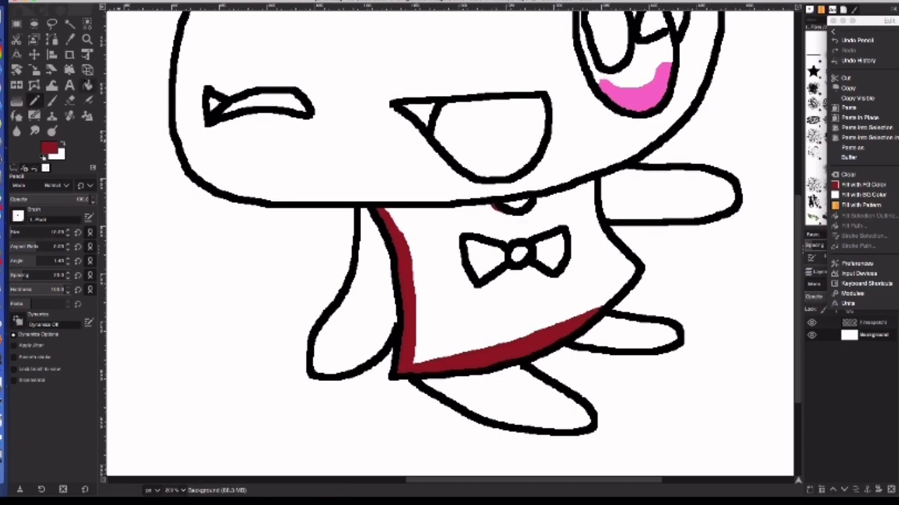
Set the Pencil's foreground colour to a light pink-purple
{"action": "left_click", "coordinate": [87, 85]}
{"action": "left_click", "coordinate": [49, 148]}
{"action": "left_click", "coordinate": [209, 100]}
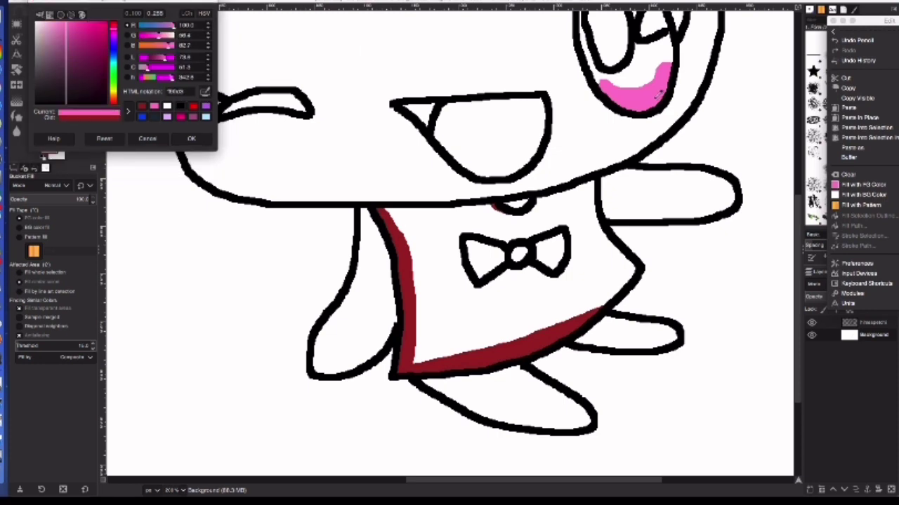
{"action": "left_click", "coordinate": [199, 137]}
{"action": "left_click", "coordinate": [35, 100]}
{"action": "left_click", "coordinate": [49, 148]}
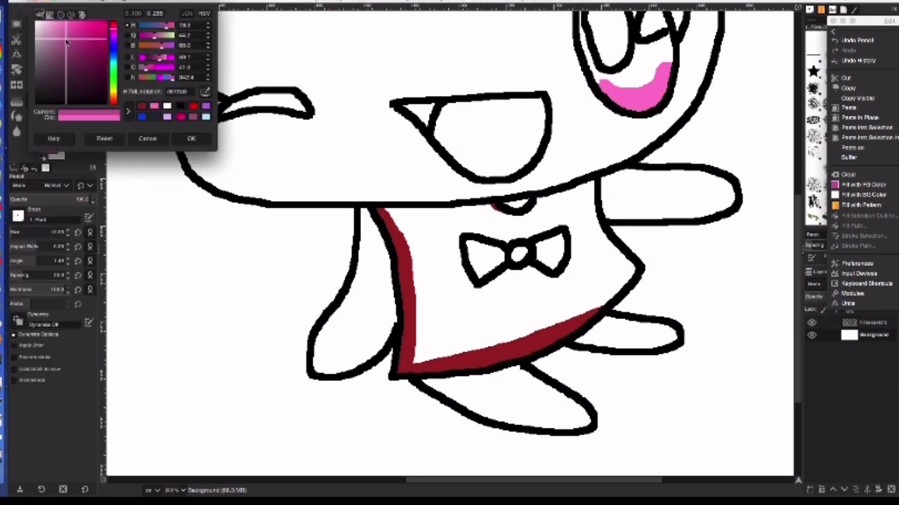
{"action": "left_click", "coordinate": [188, 138]}
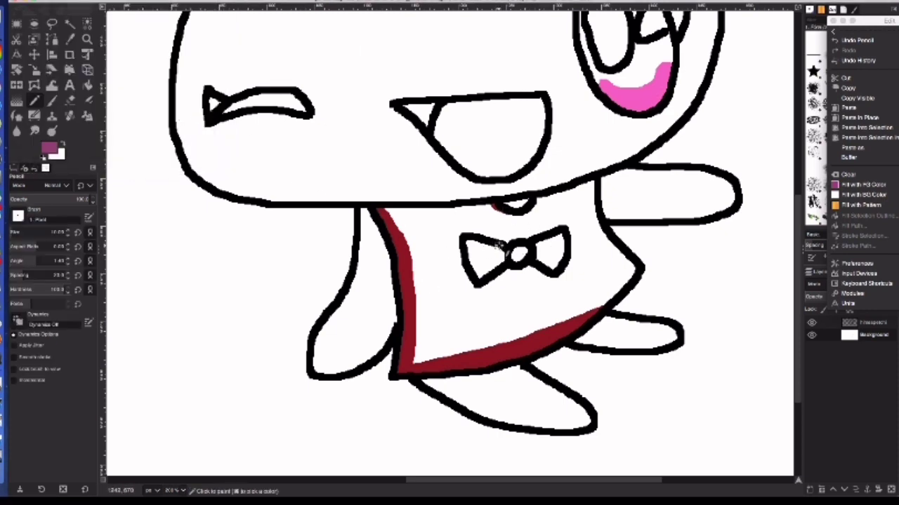
Colour the bow tie's left wing and draw purple lines inside both ears
{"action": "mouse_move", "coordinate": [475, 252]}
{"action": "left_mouse_down"}
{"action": "mouse_move", "coordinate": [483, 277]}
{"action": "mouse_move", "coordinate": [470, 267]}
{"action": "left_mouse_up"}
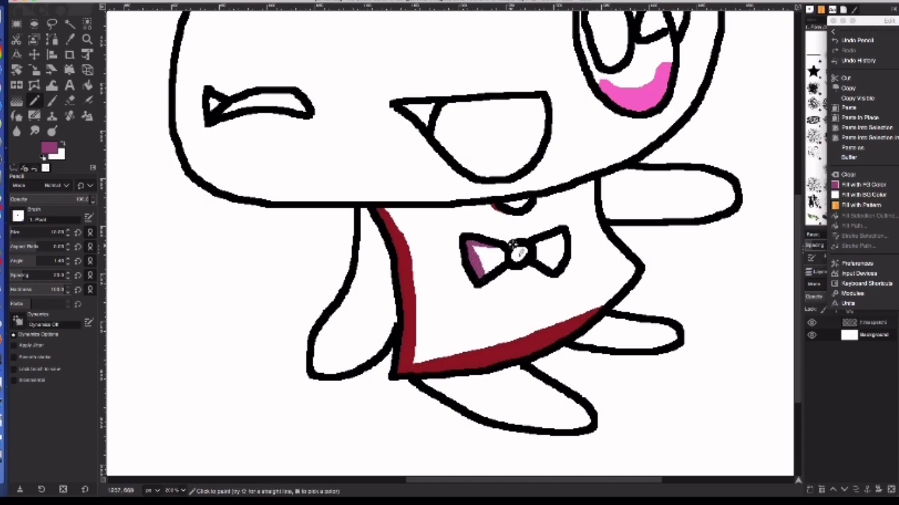
{"action": "scroll", "coordinate": [781, 282], "scroll_direction": "up", "scroll_amount": 5}
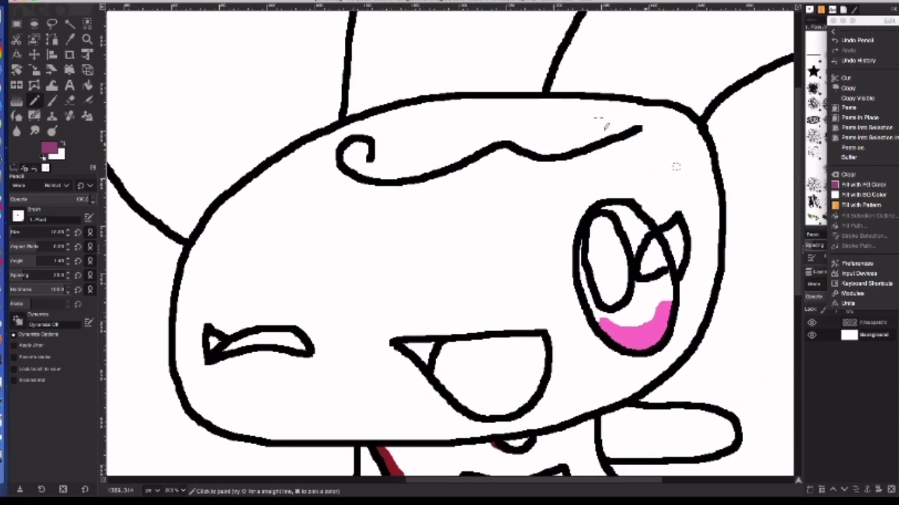
{"action": "scroll", "coordinate": [360, 91], "scroll_direction": "left", "scroll_amount": 1}
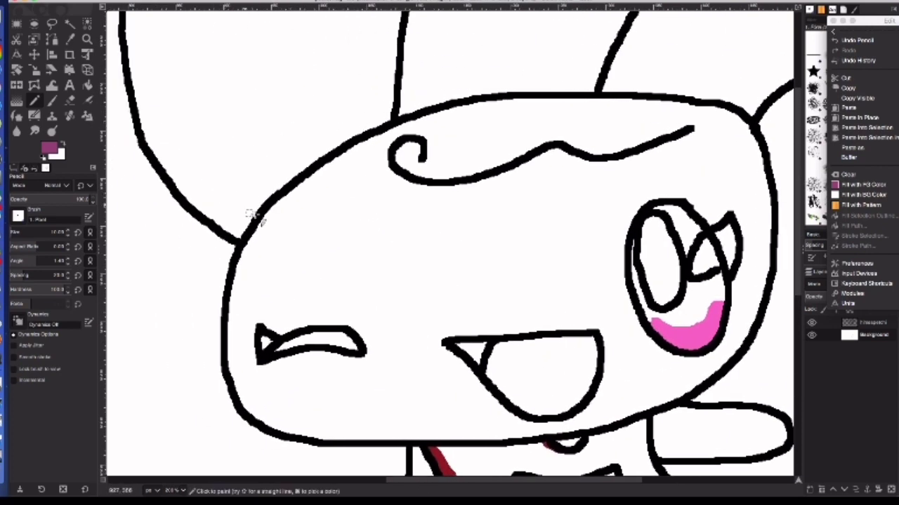
{"action": "mouse_move", "coordinate": [256, 218]}
{"action": "left_mouse_down"}
{"action": "mouse_move", "coordinate": [181, 118]}
{"action": "mouse_move", "coordinate": [165, 10]}
{"action": "left_mouse_up"}
{"action": "scroll", "coordinate": [427, 479], "scroll_direction": "right", "scroll_amount": 3}
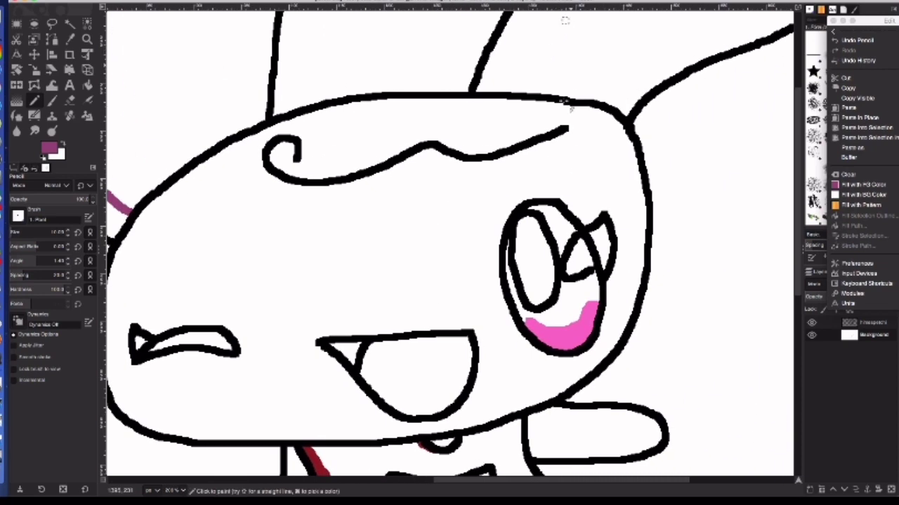
{"action": "left_click_drag", "start_coordinate": [511, 97], "coordinate": [566, 22]}
Extend the purple inner-ear lines further up both ears
{"action": "scroll", "coordinate": [702, 168], "scroll_direction": "up", "scroll_amount": 2}
{"action": "scroll", "coordinate": [702, 169], "scroll_direction": "left", "scroll_amount": 2}
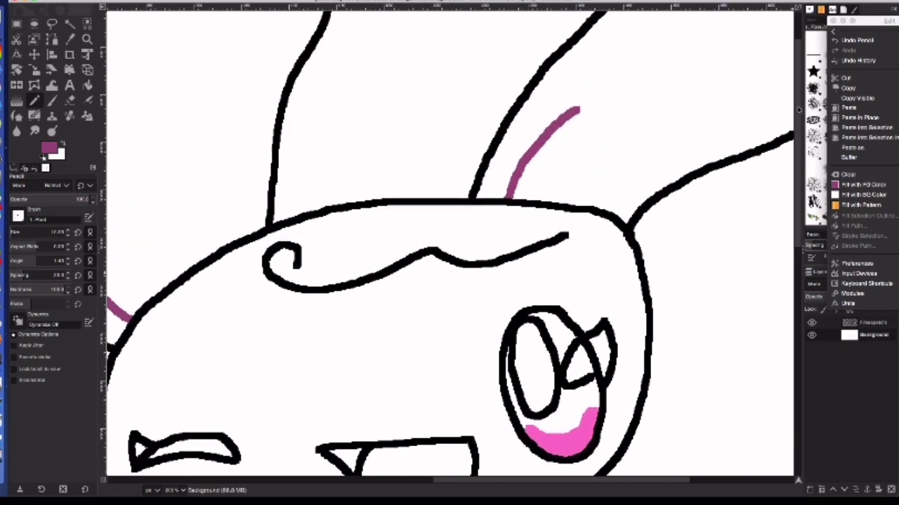
{"action": "scroll", "coordinate": [575, 170], "scroll_direction": "up", "scroll_amount": 3}
{"action": "scroll", "coordinate": [377, 486], "scroll_direction": "left", "scroll_amount": 2}
{"action": "scroll", "coordinate": [378, 486], "scroll_direction": "down", "scroll_amount": 1}
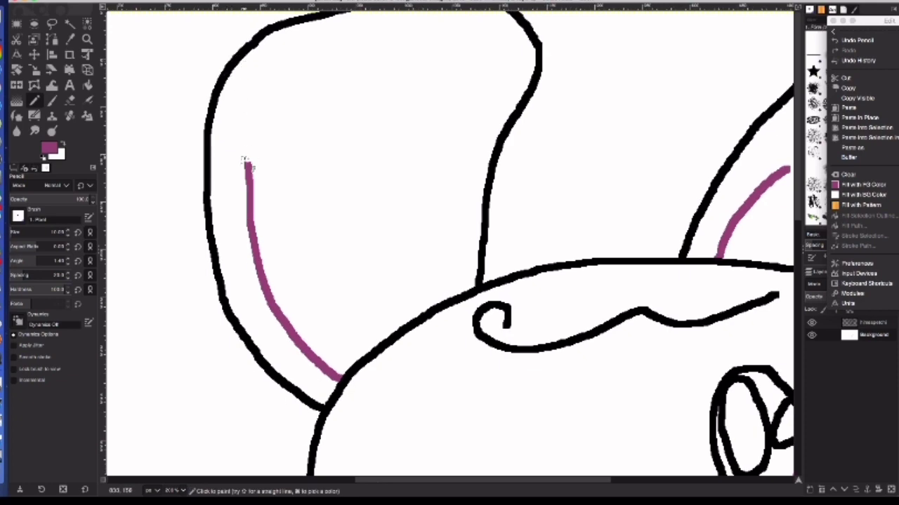
{"action": "mouse_move", "coordinate": [245, 161]}
{"action": "left_mouse_down"}
{"action": "mouse_move", "coordinate": [275, 112]}
{"action": "mouse_move", "coordinate": [461, 16]}
{"action": "mouse_move", "coordinate": [520, 14]}
{"action": "left_mouse_up"}
{"action": "scroll", "coordinate": [427, 428], "scroll_direction": "right", "scroll_amount": 1}
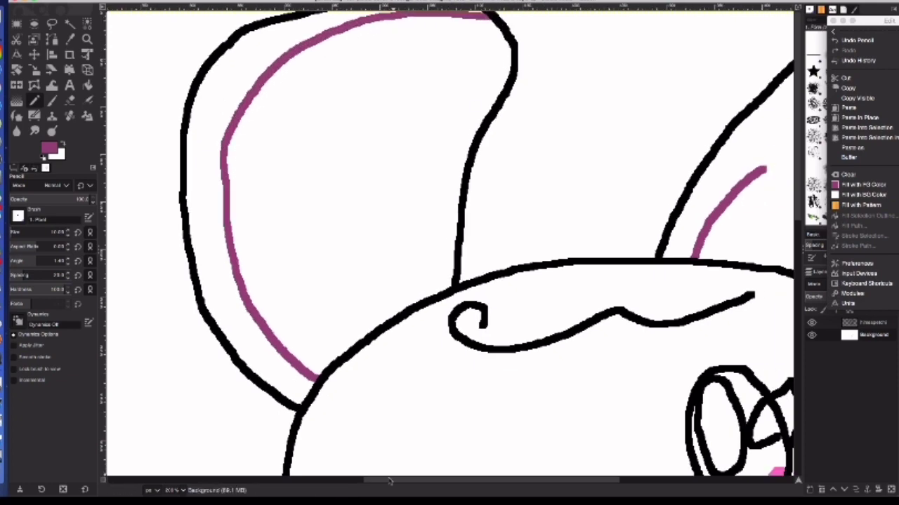
{"action": "scroll", "coordinate": [426, 428], "scroll_direction": "right", "scroll_amount": 5}
{"action": "mouse_move", "coordinate": [304, 169]}
{"action": "left_mouse_down"}
{"action": "mouse_move", "coordinate": [327, 154]}
{"action": "mouse_move", "coordinate": [523, 112]}
{"action": "mouse_move", "coordinate": [598, 124]}
{"action": "mouse_move", "coordinate": [461, 118]}
{"action": "mouse_move", "coordinate": [372, 131]}
{"action": "left_mouse_up"}
{"action": "scroll", "coordinate": [605, 484], "scroll_direction": "left", "scroll_amount": 5}
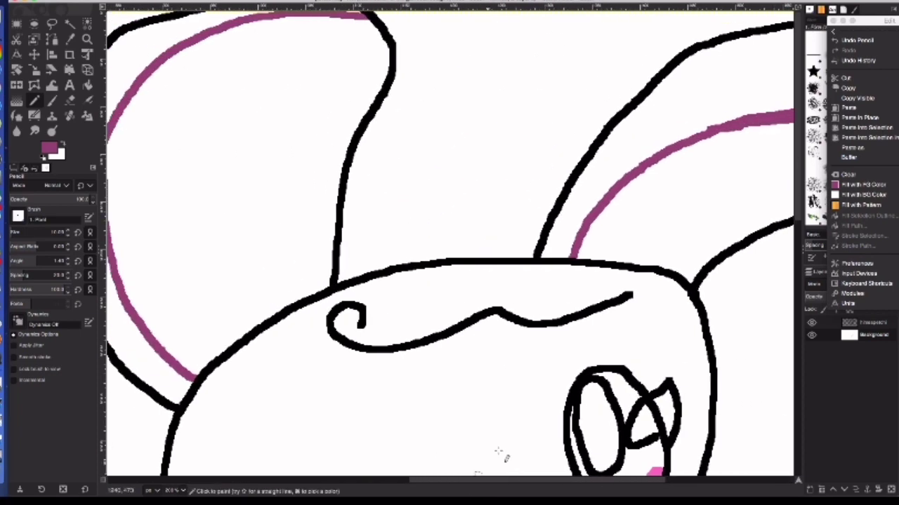
{"action": "scroll", "coordinate": [702, 351], "scroll_direction": "down", "scroll_amount": 3}
{"action": "scroll", "coordinate": [785, 343], "scroll_direction": "down", "scroll_amount": 3}
{"action": "scroll", "coordinate": [784, 343], "scroll_direction": "down", "scroll_amount": 2}
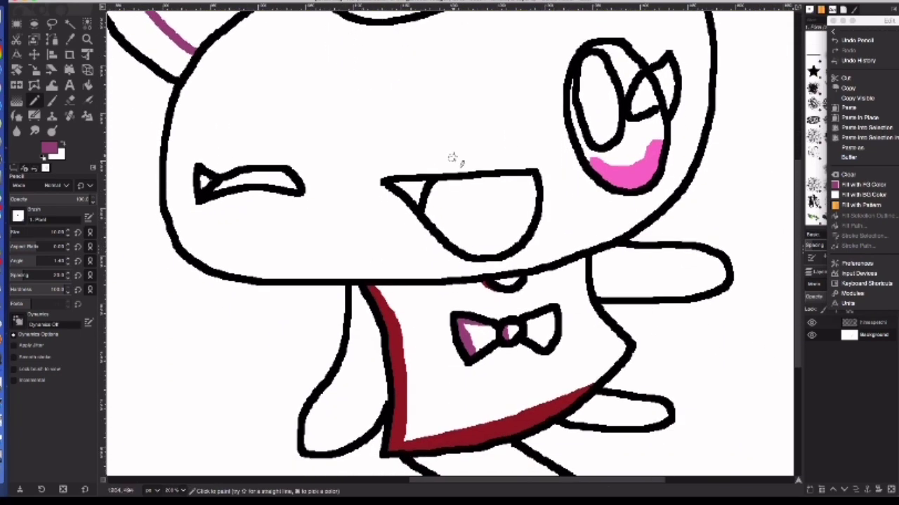
Fill the mouth's small inner triangle purple on the linework layer
{"action": "left_click", "coordinate": [872, 321]}
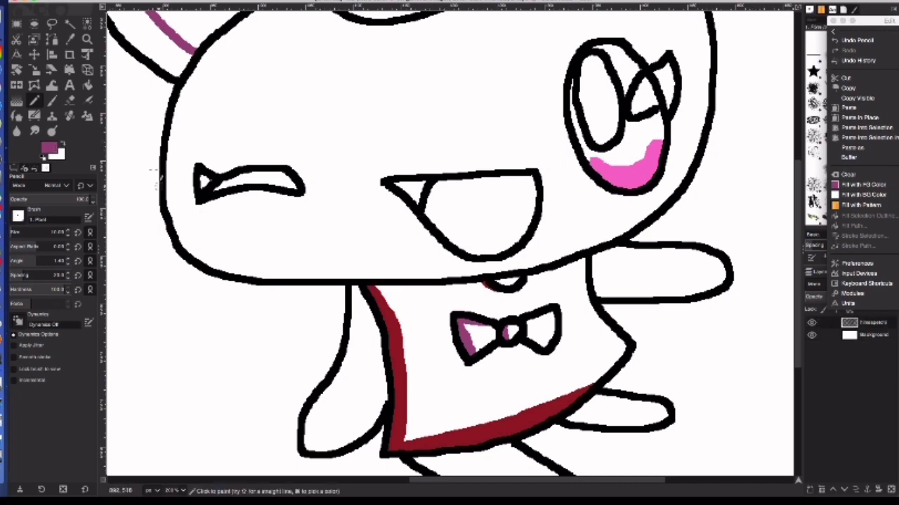
{"action": "left_click", "coordinate": [87, 85]}
{"action": "left_click", "coordinate": [407, 189]}
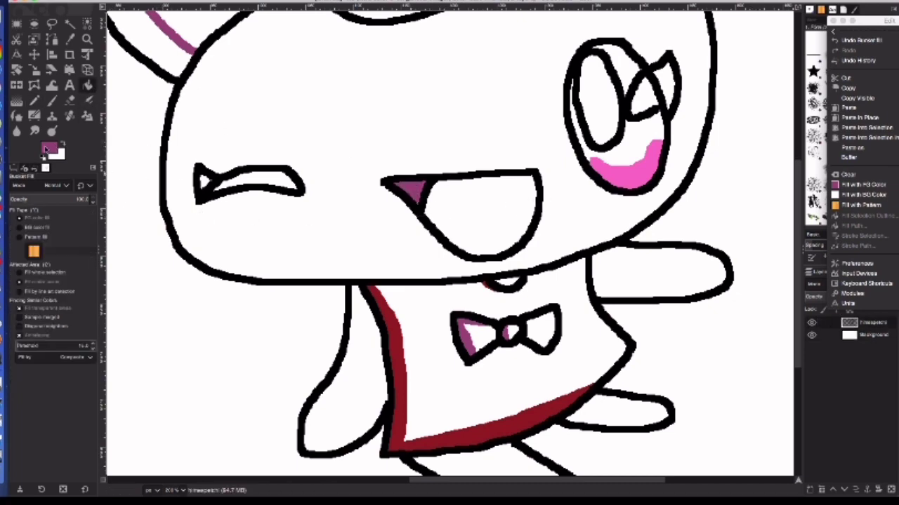
Pencil a magenta stroke along the upper mouth, then undo it
{"action": "left_click", "coordinate": [46, 149]}
{"action": "left_click", "coordinate": [191, 138]}
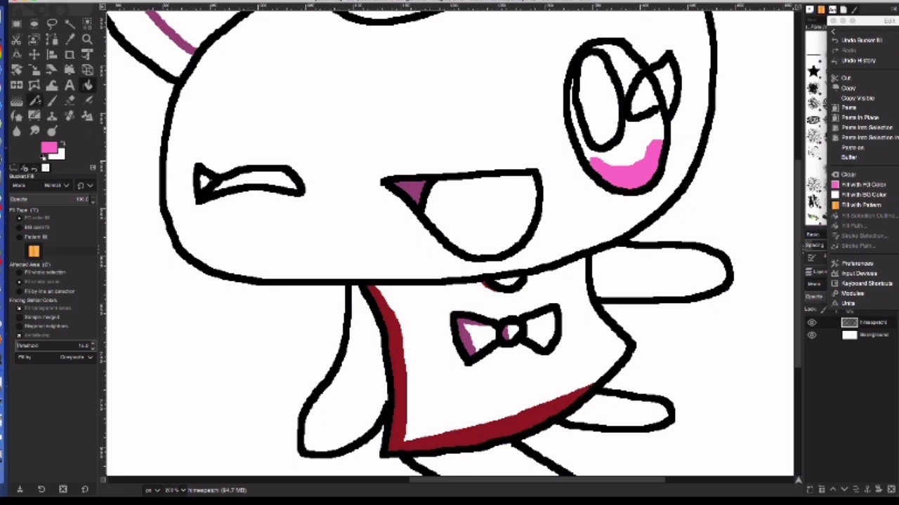
{"action": "key", "text": "n"}
{"action": "left_click", "coordinate": [45, 149]}
{"action": "left_click", "coordinate": [73, 44]}
{"action": "left_click", "coordinate": [190, 138]}
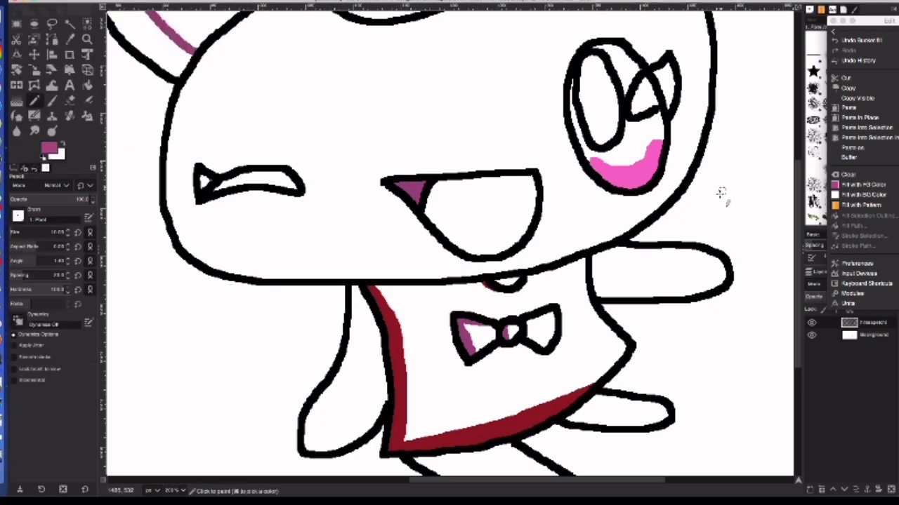
{"action": "left_click_drag", "start_coordinate": [425, 212], "coordinate": [457, 184]}
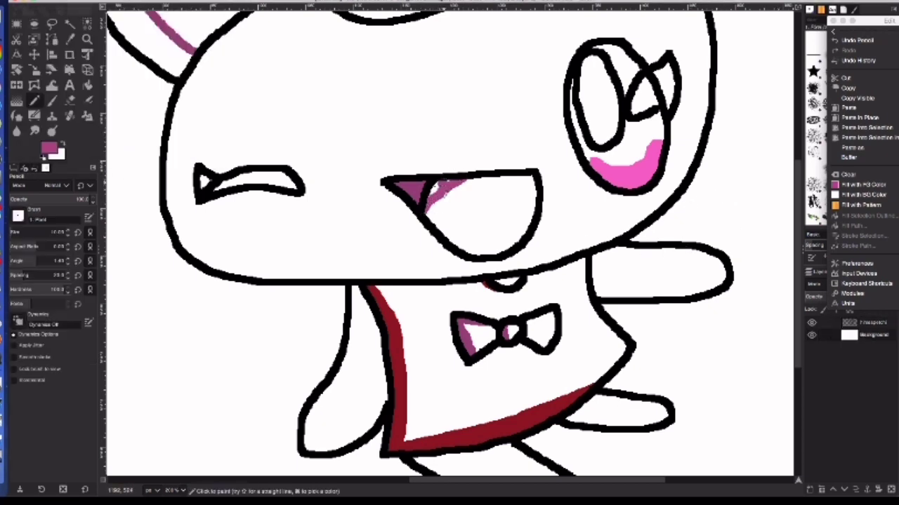
{"action": "right_click", "coordinate": [460, 187]}
{"action": "left_click", "coordinate": [553, 212]}
{"action": "right_click", "coordinate": [490, 201]}
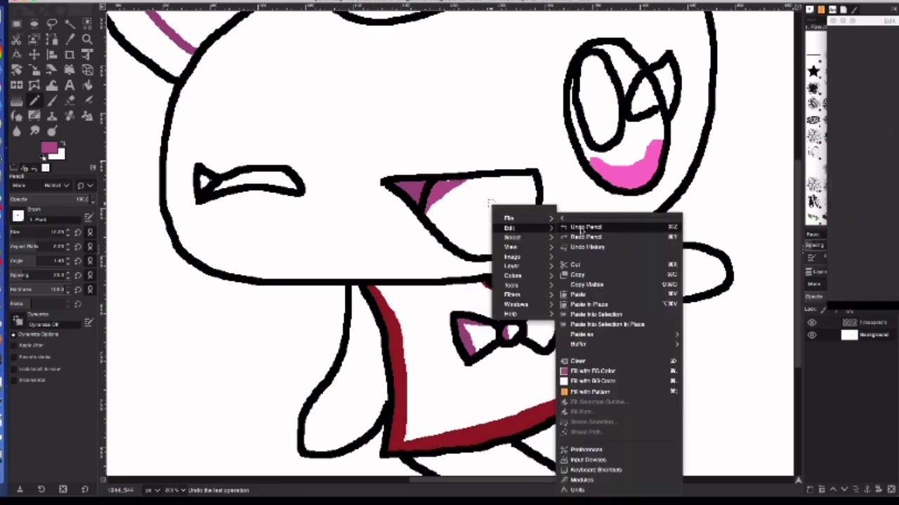
{"action": "left_click", "coordinate": [570, 226]}
Paint a pink band along the inside of the upper mouth
{"action": "right_click", "coordinate": [442, 199]}
{"action": "left_click", "coordinate": [525, 226]}
{"action": "left_click", "coordinate": [49, 148]}
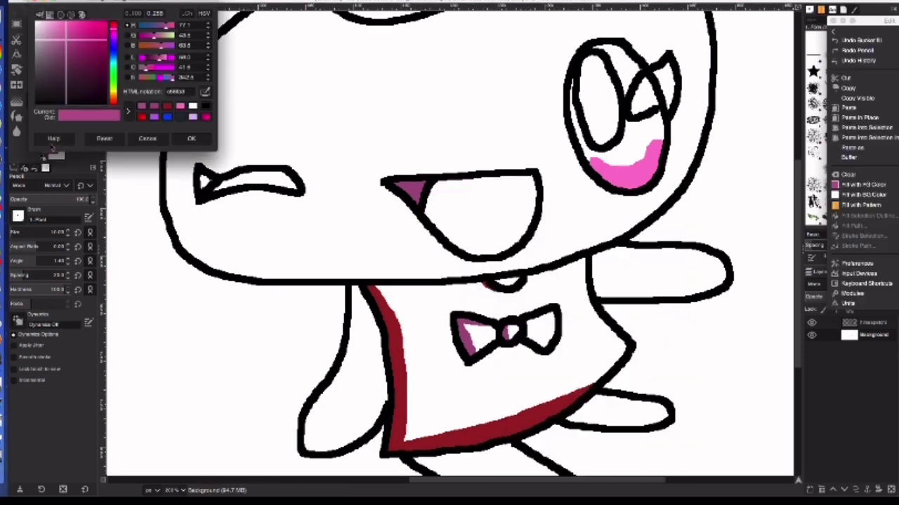
{"action": "left_click_drag", "start_coordinate": [92, 40], "coordinate": [66, 35]}
{"action": "left_click", "coordinate": [191, 139]}
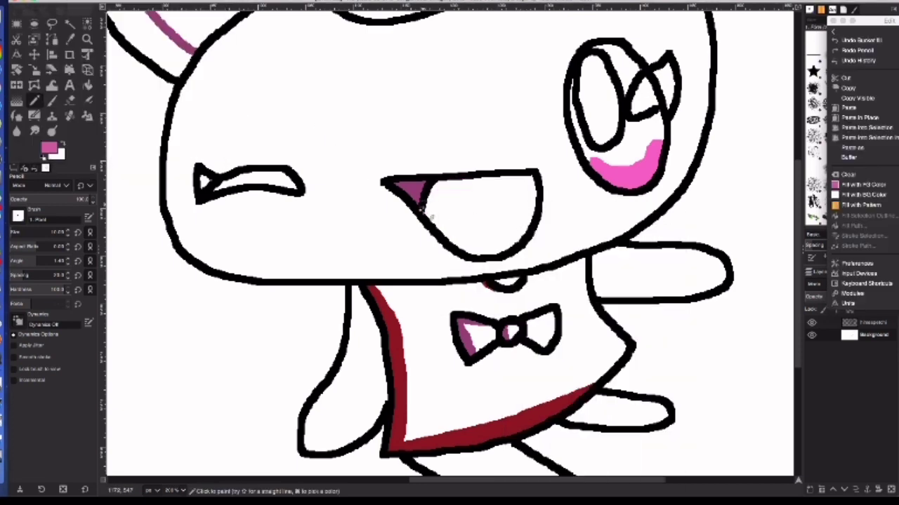
{"action": "mouse_move", "coordinate": [424, 212]}
{"action": "left_mouse_down"}
{"action": "mouse_move", "coordinate": [449, 190]}
{"action": "mouse_move", "coordinate": [533, 179]}
{"action": "left_mouse_up"}
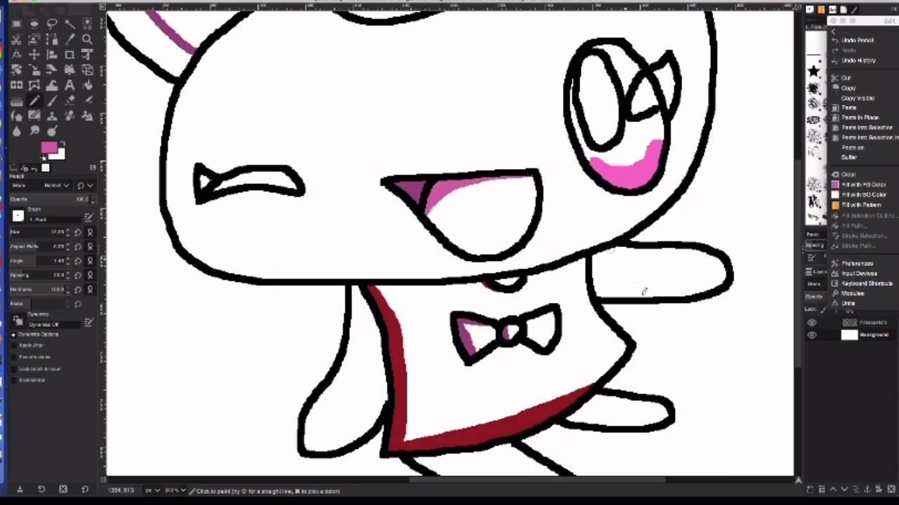
Return to Bucket Fill with purple as the foreground colour
{"action": "scroll", "coordinate": [750, 339], "scroll_direction": "up", "scroll_amount": 3}
{"action": "scroll", "coordinate": [750, 339], "scroll_direction": "up", "scroll_amount": 3}
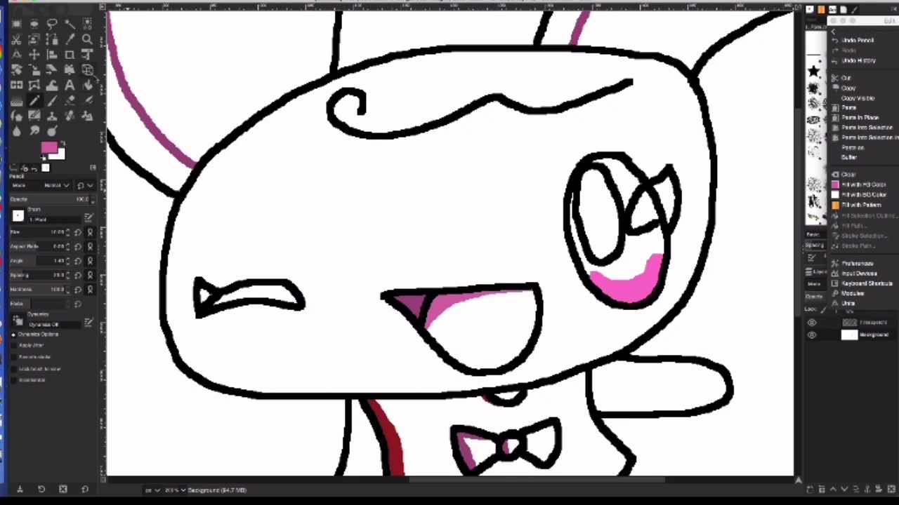
{"action": "left_click", "coordinate": [87, 85]}
{"action": "left_click", "coordinate": [49, 149]}
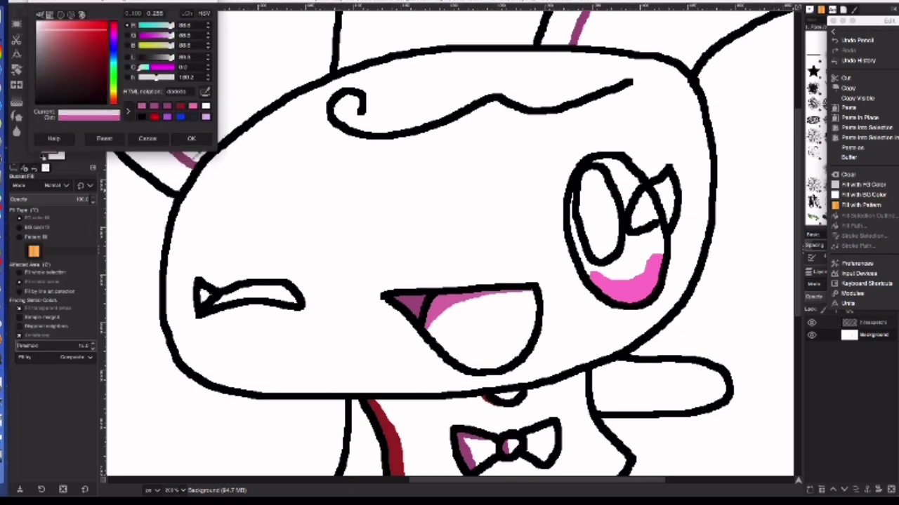
{"action": "left_click", "coordinate": [197, 139]}
{"action": "left_click", "coordinate": [49, 149]}
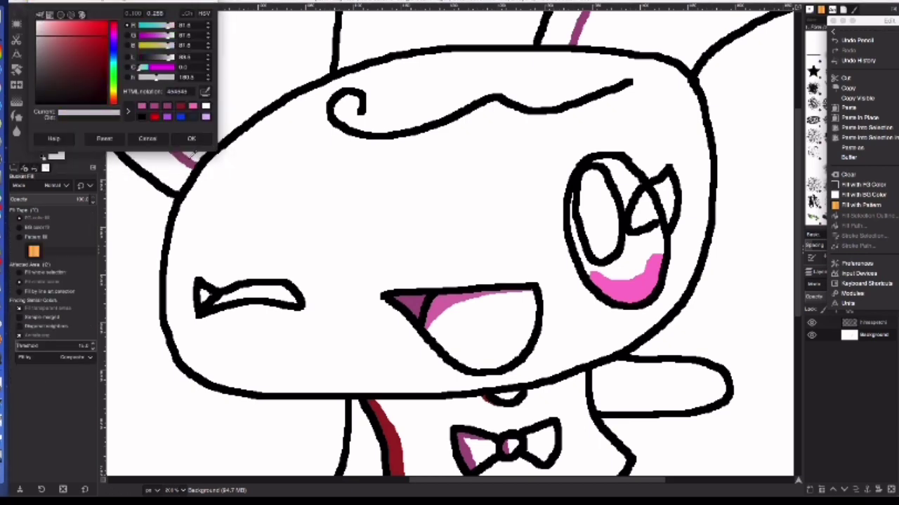
{"action": "left_click", "coordinate": [197, 138]}
Pencil a magenta lining along the first ear's inner outline and top
{"action": "left_click_drag", "start_coordinate": [401, 480], "coordinate": [337, 479]}
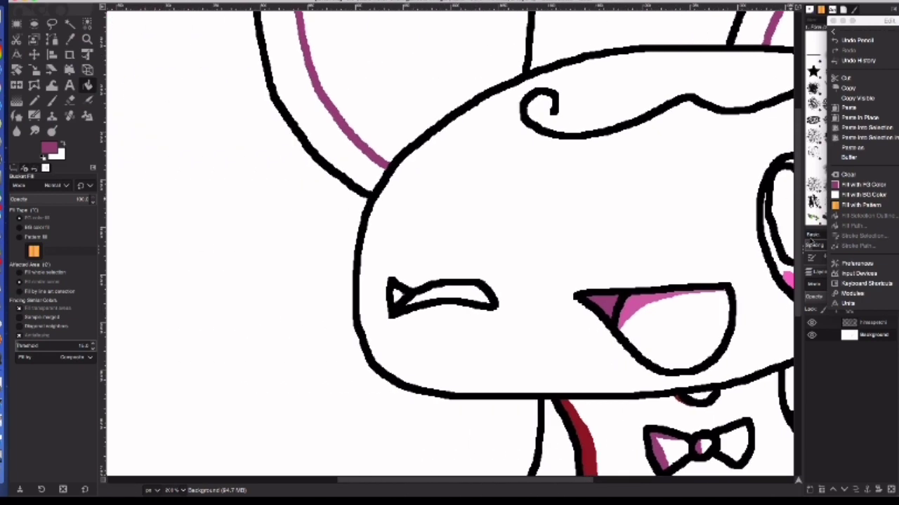
{"action": "scroll", "coordinate": [437, 140], "scroll_direction": "up", "scroll_amount": 3}
{"action": "scroll", "coordinate": [436, 63], "scroll_direction": "up", "scroll_amount": 3}
{"action": "key", "text": "n"}
{"action": "mouse_move", "coordinate": [270, 108]}
{"action": "left_mouse_down"}
{"action": "mouse_move", "coordinate": [263, 153]}
{"action": "mouse_move", "coordinate": [285, 299]}
{"action": "mouse_move", "coordinate": [297, 334]}
{"action": "mouse_move", "coordinate": [345, 390]}
{"action": "left_mouse_up"}
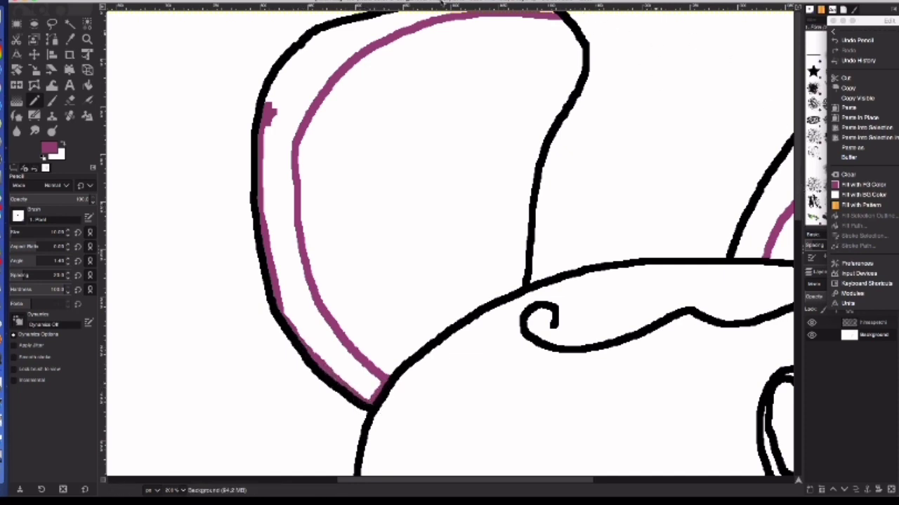
{"action": "mouse_move", "coordinate": [407, 15]}
{"action": "left_mouse_down"}
{"action": "mouse_move", "coordinate": [308, 40]}
{"action": "mouse_move", "coordinate": [267, 99]}
{"action": "left_mouse_up"}
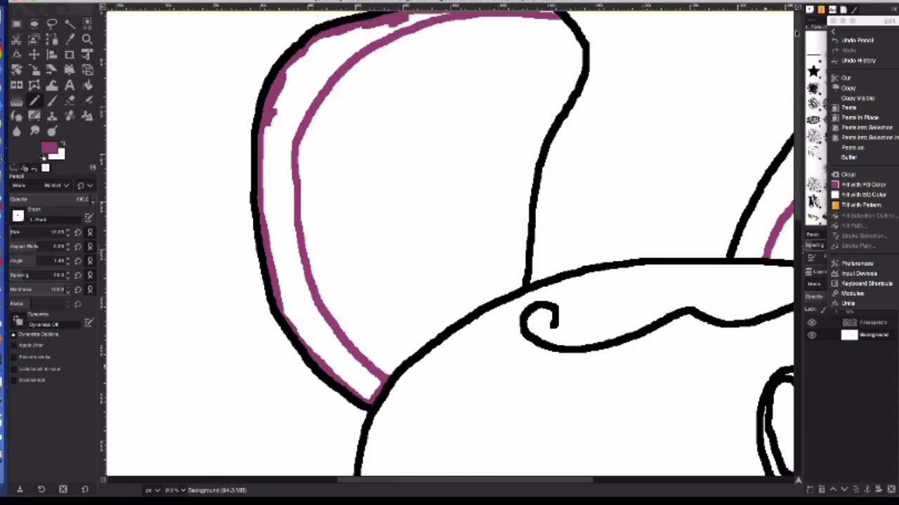
{"action": "left_click_drag", "start_coordinate": [401, 20], "coordinate": [430, 22]}
Line the other ear's inner edge, right side and top with magenta
{"action": "scroll", "coordinate": [346, 466], "scroll_direction": "right", "scroll_amount": 5}
{"action": "scroll", "coordinate": [346, 465], "scroll_direction": "right", "scroll_amount": 4}
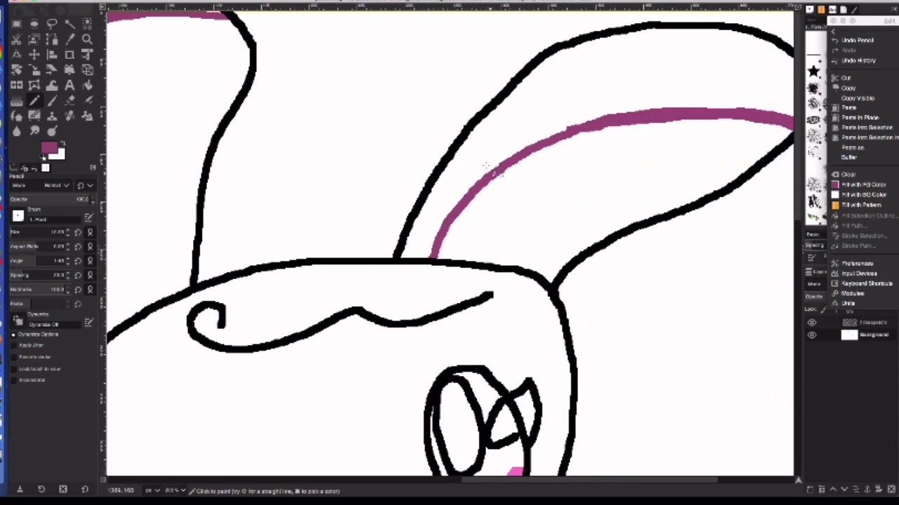
{"action": "left_click_drag", "start_coordinate": [463, 153], "coordinate": [409, 240]}
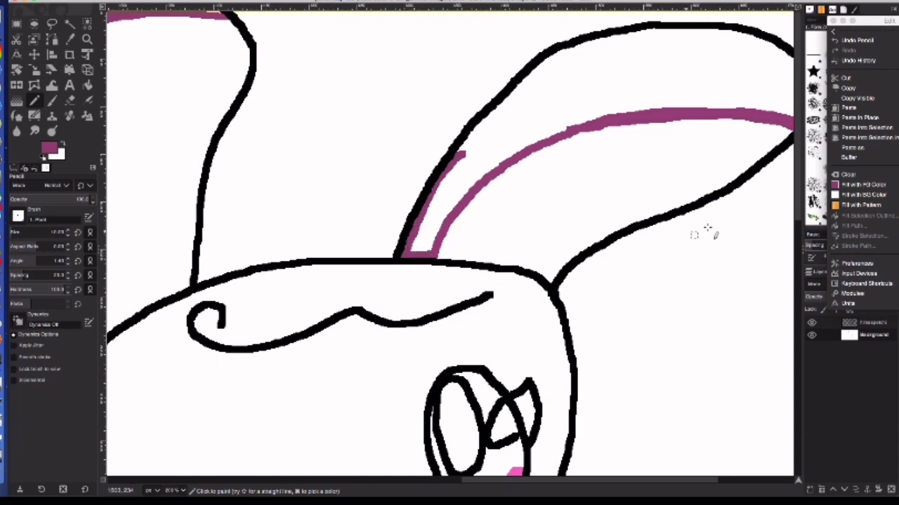
{"action": "left_click_drag", "start_coordinate": [792, 56], "coordinate": [789, 111]}
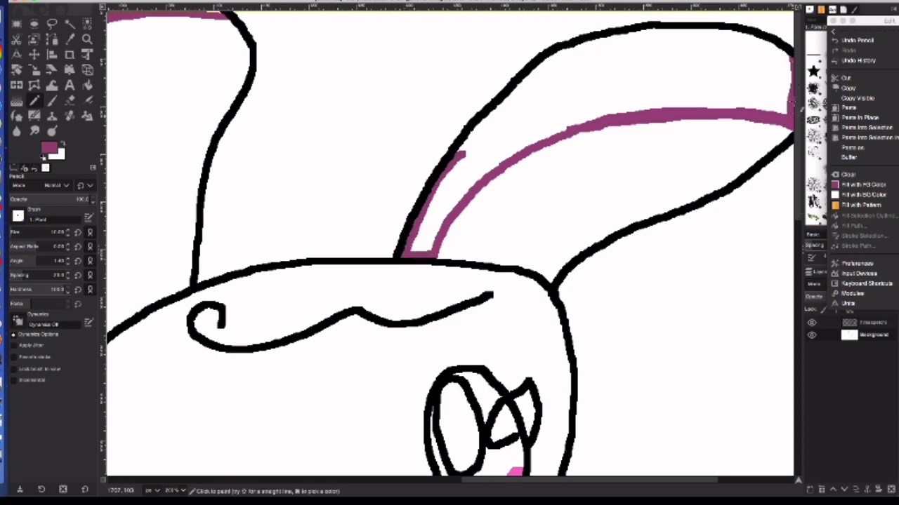
{"action": "mouse_move", "coordinate": [780, 50]}
{"action": "left_mouse_down"}
{"action": "mouse_move", "coordinate": [708, 30]}
{"action": "mouse_move", "coordinate": [652, 31]}
{"action": "mouse_move", "coordinate": [473, 137]}
{"action": "mouse_move", "coordinate": [607, 34]}
{"action": "left_mouse_up"}
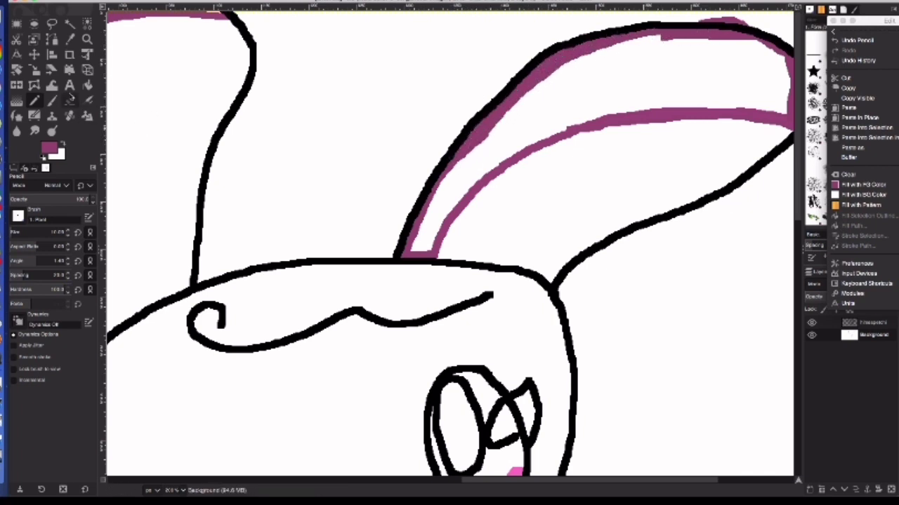
Erase the magenta overshoot above the ear's top outline
{"action": "key", "text": "shift+e"}
{"action": "left_click_drag", "start_coordinate": [739, 23], "coordinate": [751, 21]}
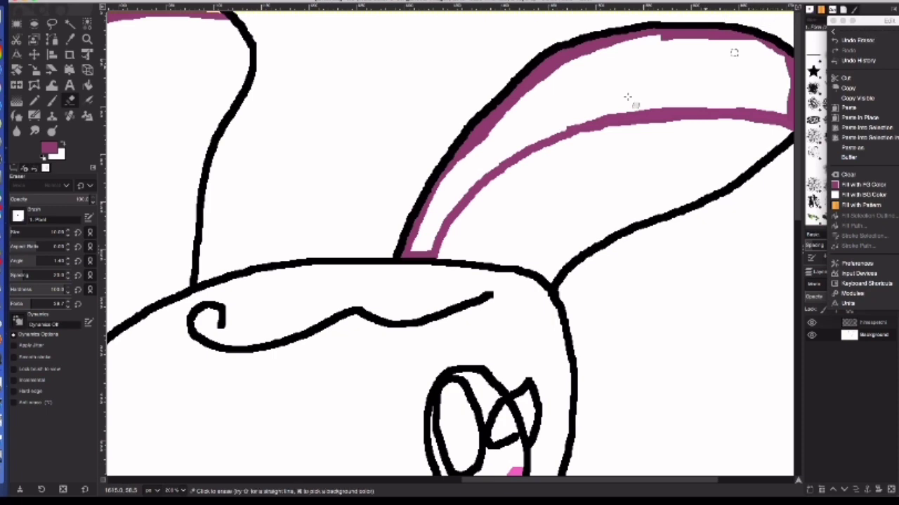
{"action": "scroll", "coordinate": [716, 291], "scroll_direction": "down", "scroll_amount": 5}
Pencil a purple strip inside the head's left edge
{"action": "scroll", "coordinate": [588, 424], "scroll_direction": "left", "scroll_amount": 3}
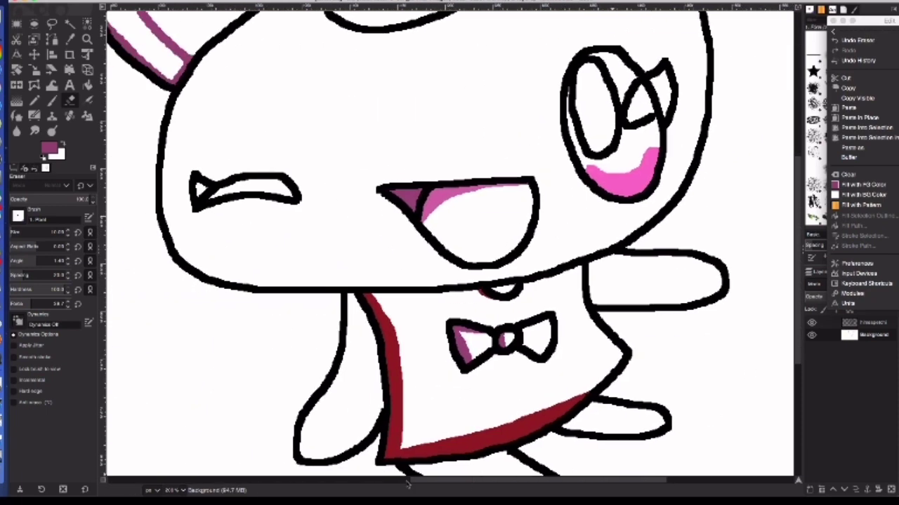
{"action": "scroll", "coordinate": [588, 424], "scroll_direction": "left", "scroll_amount": 2}
{"action": "left_click", "coordinate": [50, 146]}
{"action": "left_click", "coordinate": [183, 118]}
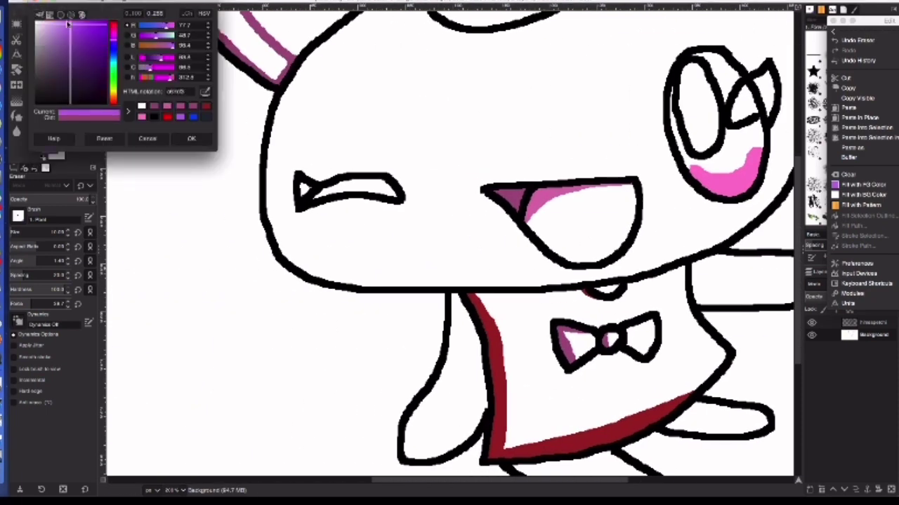
{"action": "left_click", "coordinate": [191, 138]}
{"action": "key", "text": "n"}
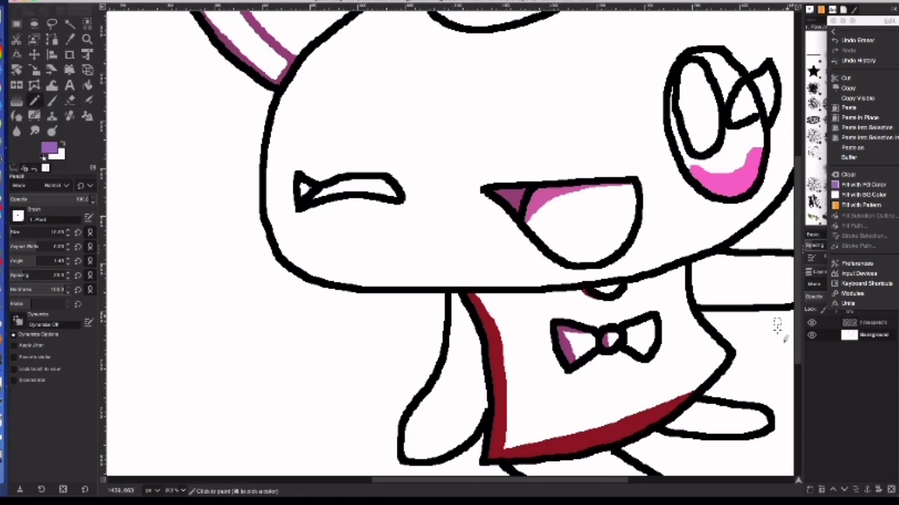
{"action": "scroll", "coordinate": [365, 81], "scroll_direction": "up", "scroll_amount": 2}
{"action": "mouse_move", "coordinate": [347, 79]}
{"action": "left_mouse_down"}
{"action": "mouse_move", "coordinate": [288, 292]}
{"action": "mouse_move", "coordinate": [310, 114]}
{"action": "mouse_move", "coordinate": [275, 254]}
{"action": "mouse_move", "coordinate": [279, 211]}
{"action": "left_mouse_up"}
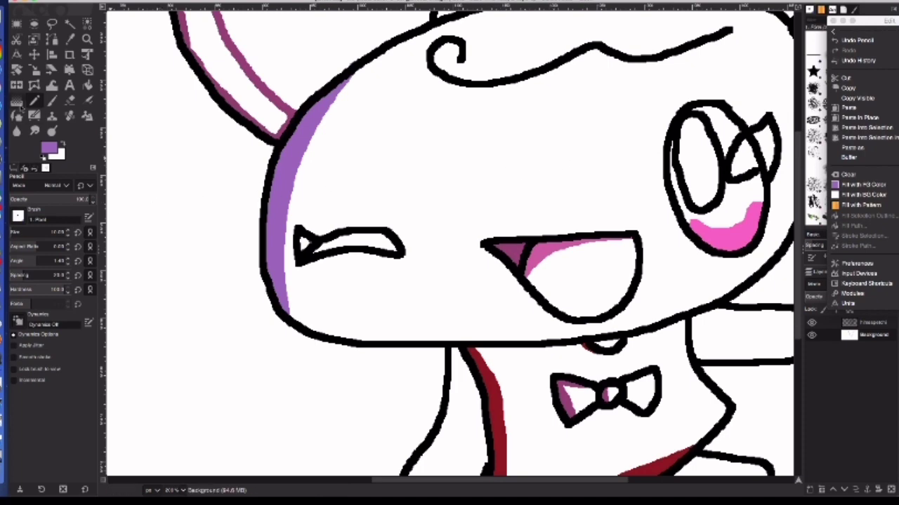
Recolour the head's left strip a darker purple with Bucket Fill
{"action": "left_click", "coordinate": [53, 149]}
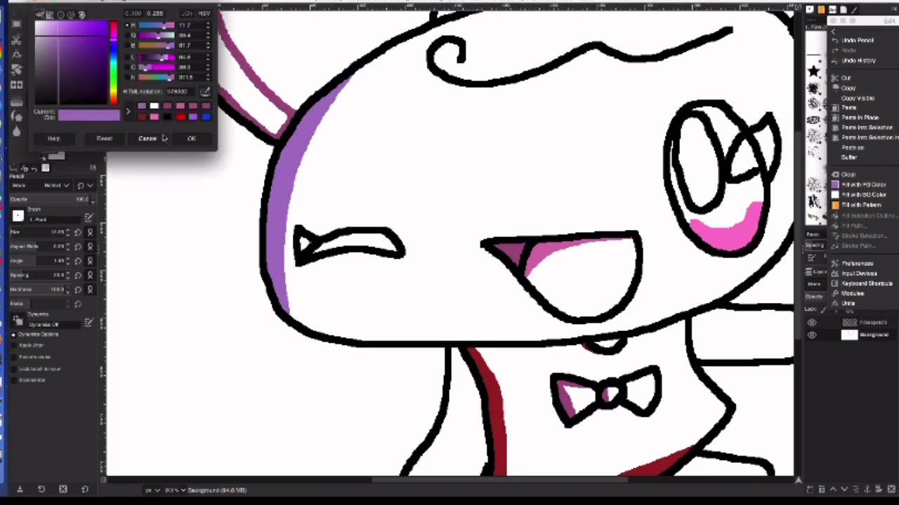
{"action": "left_click", "coordinate": [59, 40]}
{"action": "left_click", "coordinate": [191, 139]}
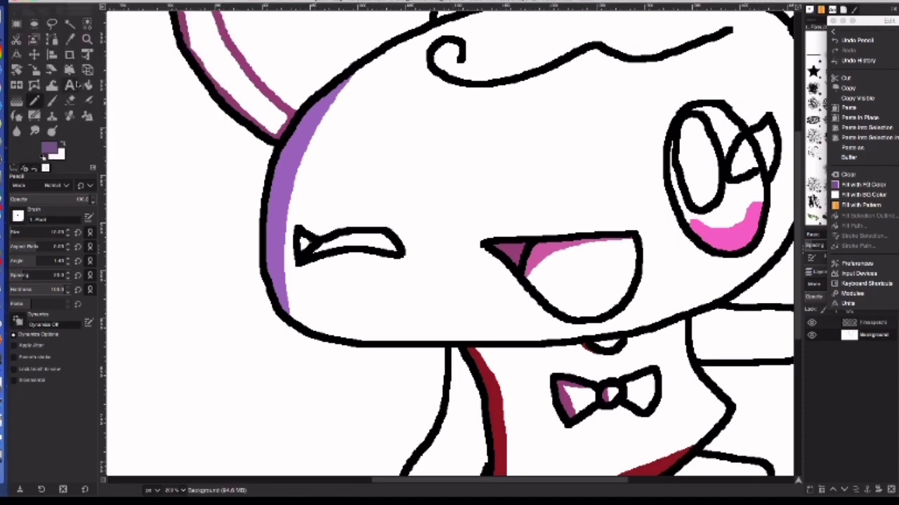
{"action": "key", "text": "shift+b"}
{"action": "left_click", "coordinate": [290, 152]}
Bucket-fill the left and right ear linings magenta
{"action": "left_click", "coordinate": [41, 103]}
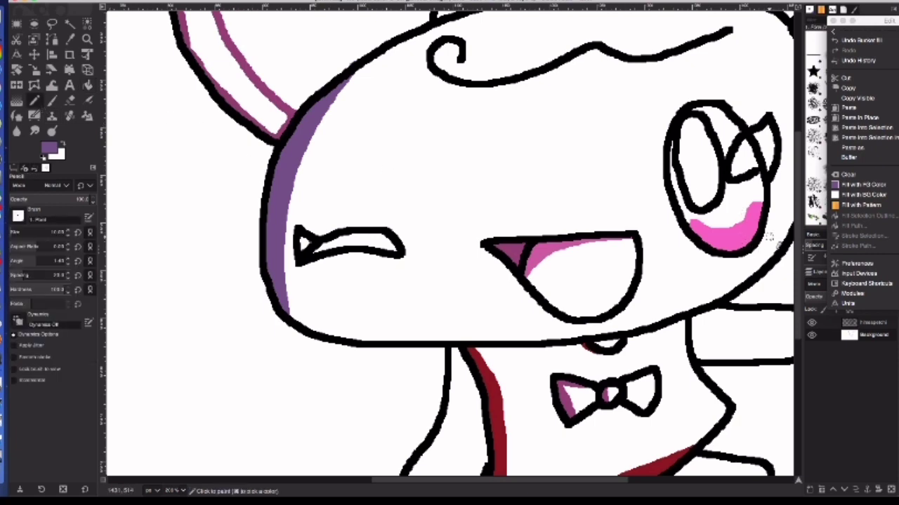
{"action": "left_click", "coordinate": [87, 101]}
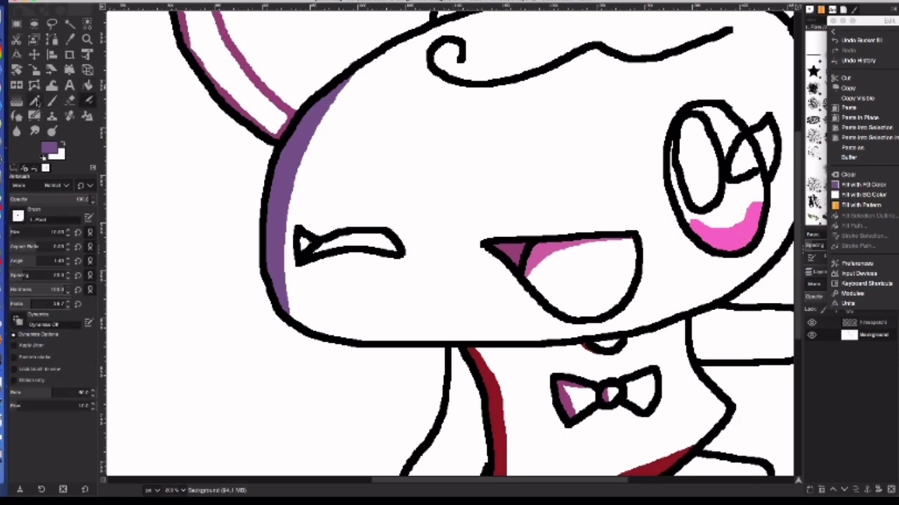
{"action": "key", "text": "shift+b"}
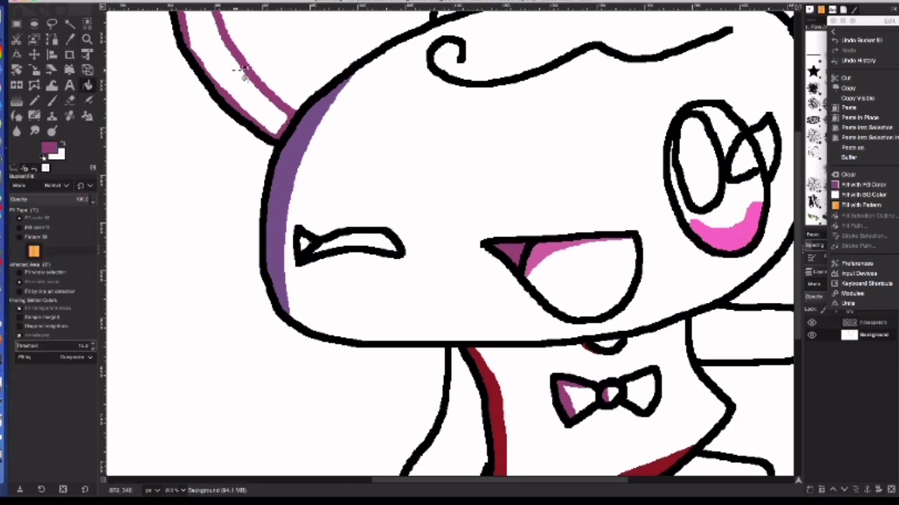
{"action": "left_click", "coordinate": [242, 70]}
{"action": "scroll", "coordinate": [800, 250], "scroll_direction": "up", "scroll_amount": 5}
{"action": "scroll", "coordinate": [800, 250], "scroll_direction": "up", "scroll_amount": 4}
{"action": "left_click", "coordinate": [779, 154]}
Sample the head's purple as the Pencil drawing colour
{"action": "scroll", "coordinate": [800, 231], "scroll_direction": "down", "scroll_amount": 4}
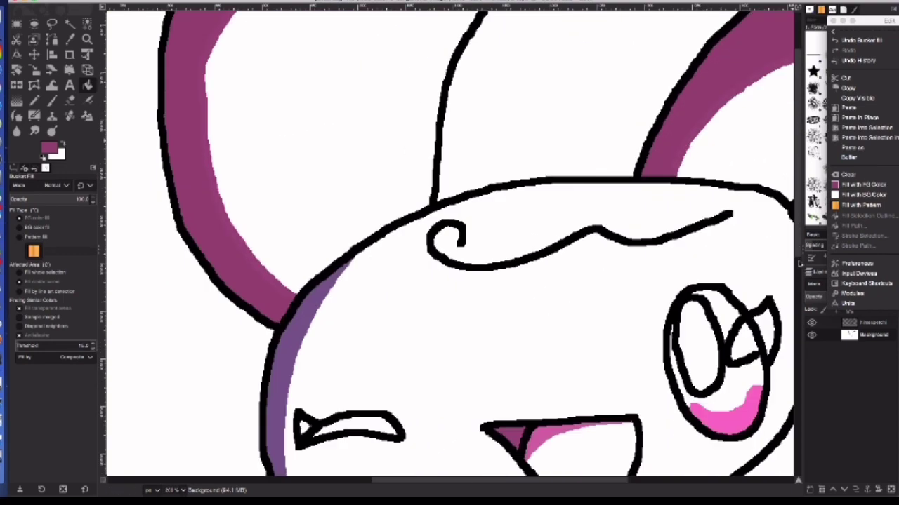
{"action": "scroll", "coordinate": [800, 263], "scroll_direction": "down", "scroll_amount": 5}
{"action": "scroll", "coordinate": [772, 316], "scroll_direction": "down", "scroll_amount": 2}
{"action": "key", "text": "n"}
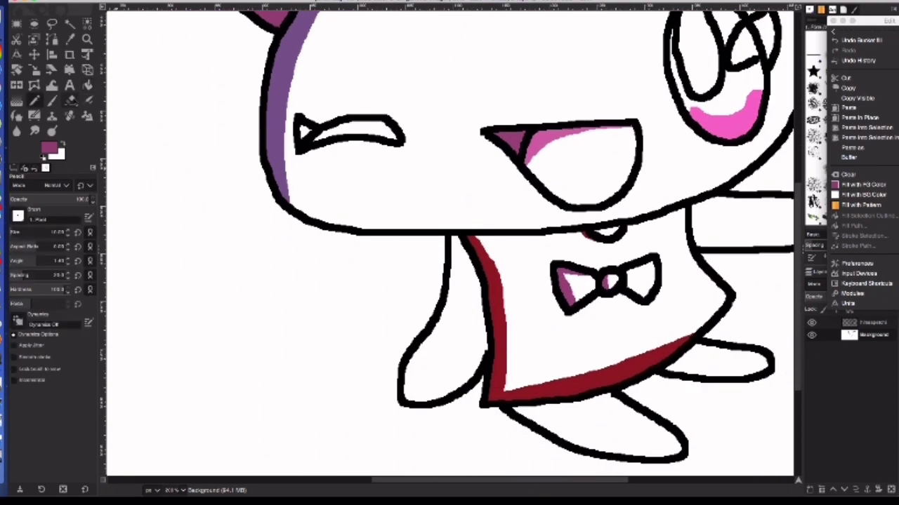
{"action": "left_click", "coordinate": [277, 63], "text": "ctrl"}
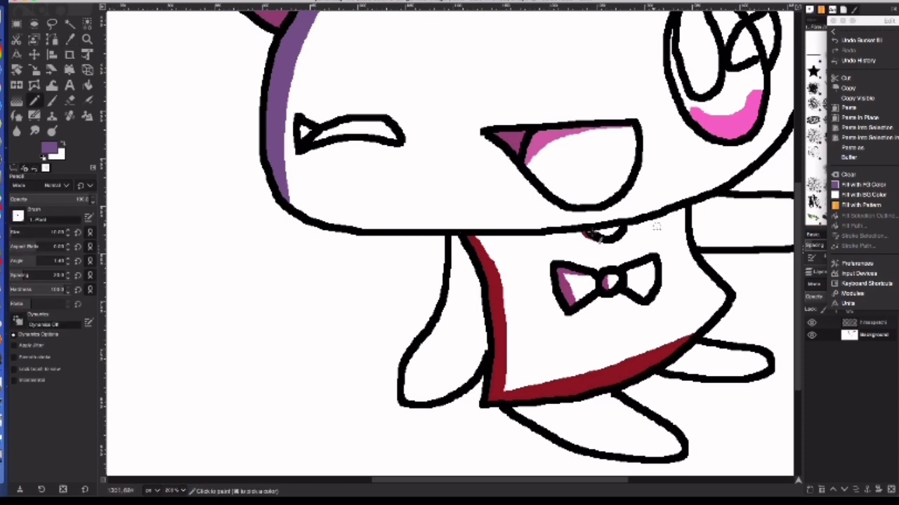
Shade the inner edges of the left arm and right arm purple
{"action": "left_click_drag", "start_coordinate": [455, 236], "coordinate": [412, 397]}
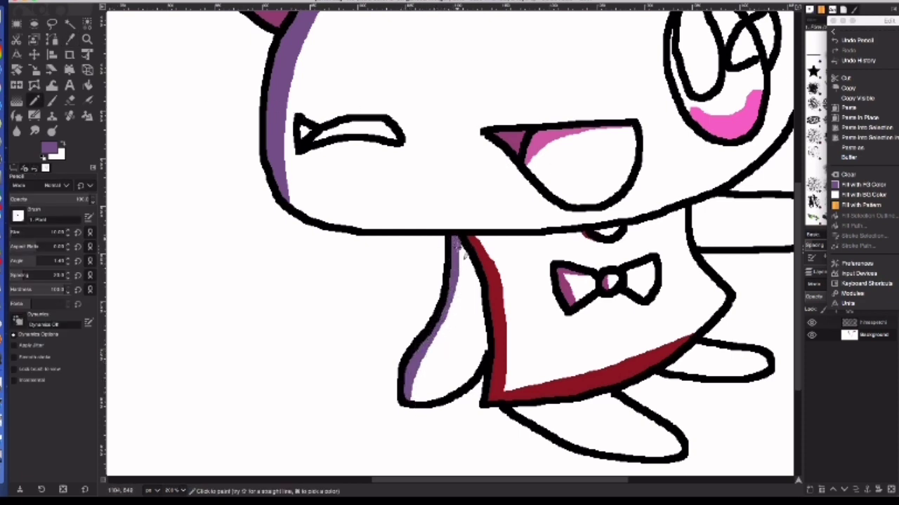
{"action": "left_click_drag", "start_coordinate": [462, 249], "coordinate": [454, 316]}
{"action": "left_click_drag", "start_coordinate": [382, 478], "coordinate": [460, 478]}
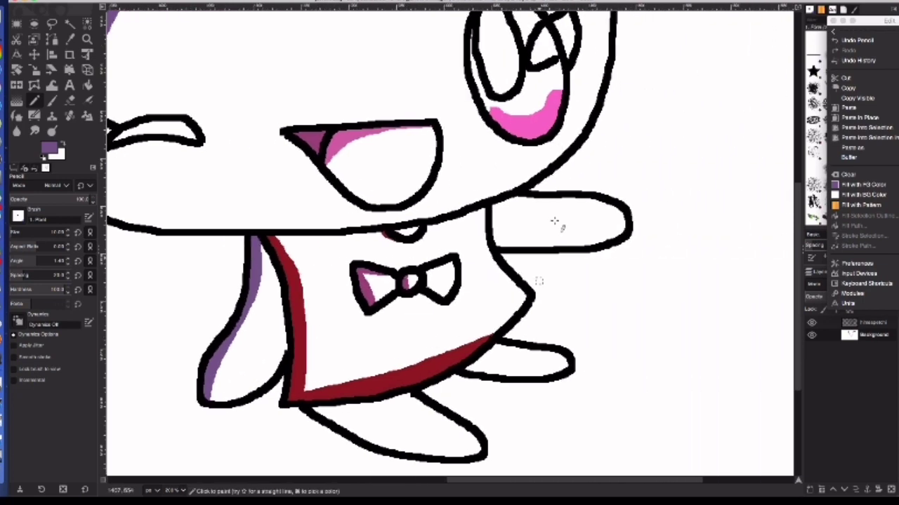
{"action": "left_click_drag", "start_coordinate": [502, 211], "coordinate": [610, 215]}
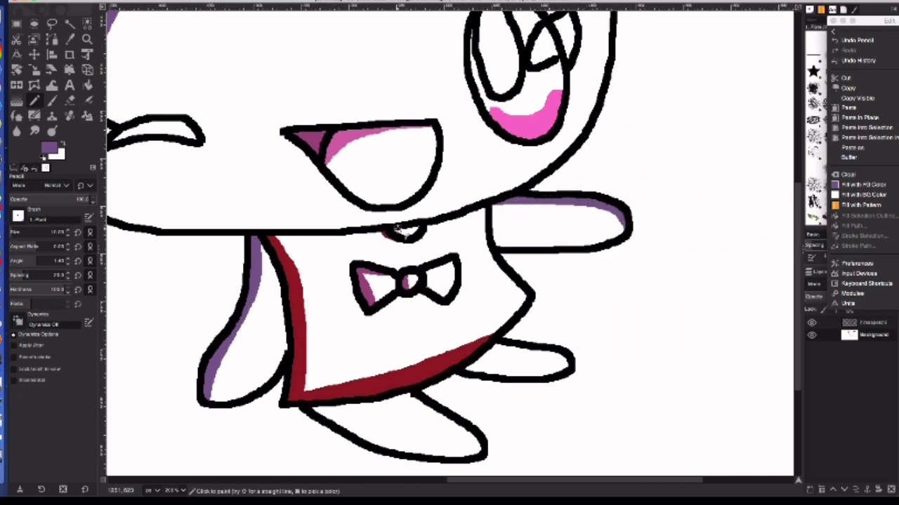
Pencil a blue shading line along the lower leg
{"action": "left_click", "coordinate": [47, 148]}
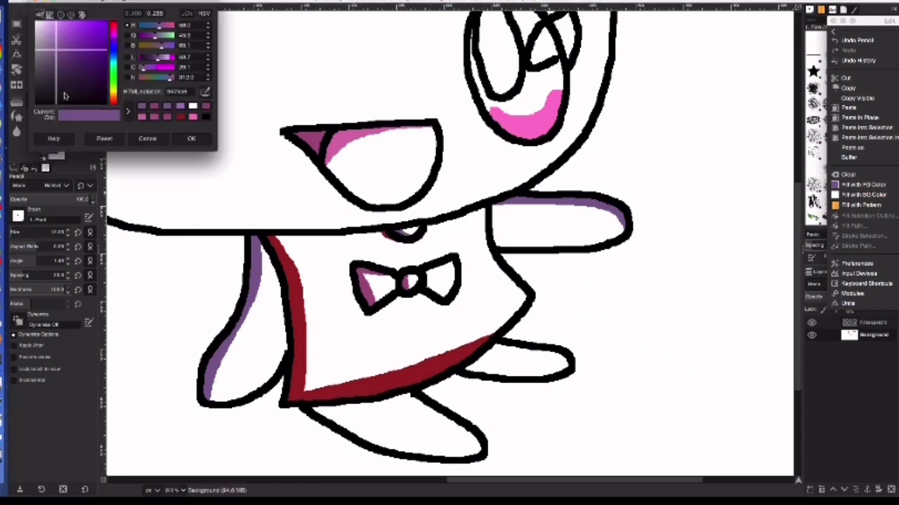
{"action": "left_click_drag", "start_coordinate": [113, 63], "coordinate": [114, 72]}
{"action": "left_click", "coordinate": [191, 138]}
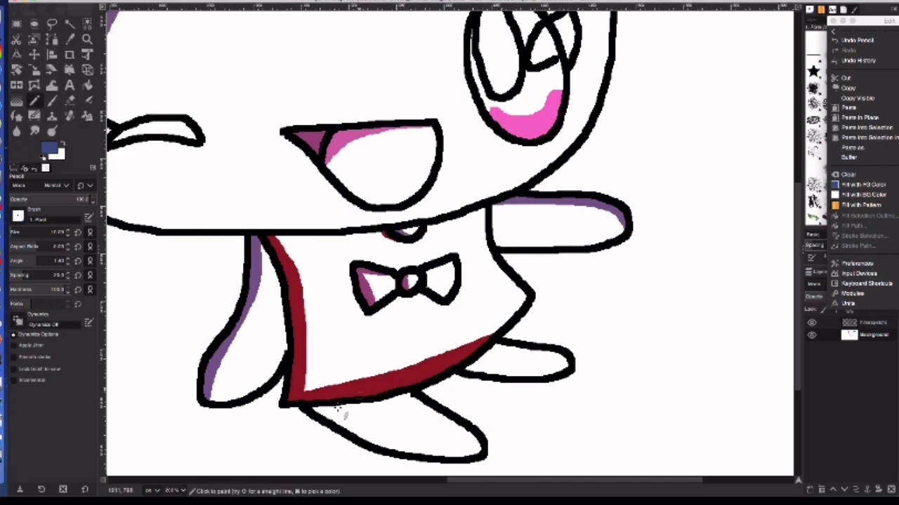
{"action": "mouse_move", "coordinate": [326, 406]}
{"action": "left_mouse_down"}
{"action": "mouse_move", "coordinate": [357, 433]}
{"action": "mouse_move", "coordinate": [485, 455]}
{"action": "left_mouse_up"}
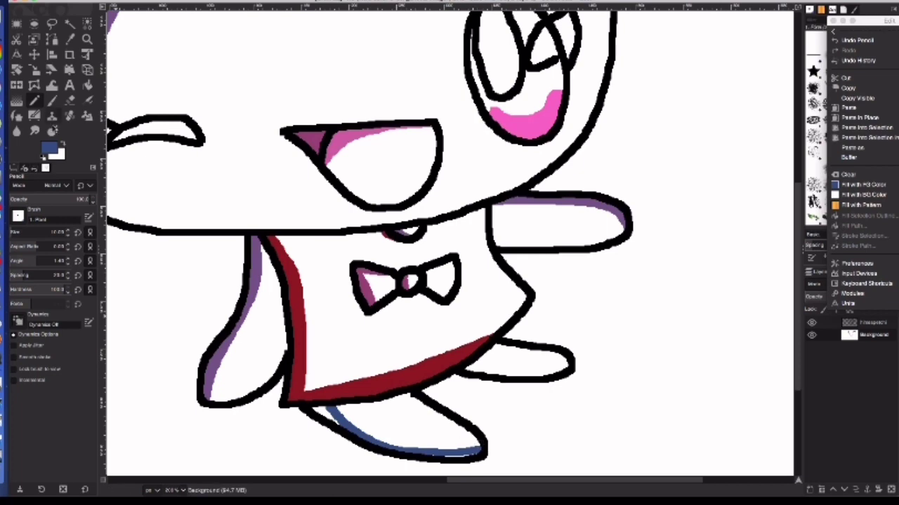
Darken the leg line and shade the foot's bottom edge near-black navy
{"action": "left_click", "coordinate": [49, 149]}
{"action": "left_click_drag", "start_coordinate": [75, 81], "coordinate": [73, 103]}
{"action": "left_click", "coordinate": [191, 138]}
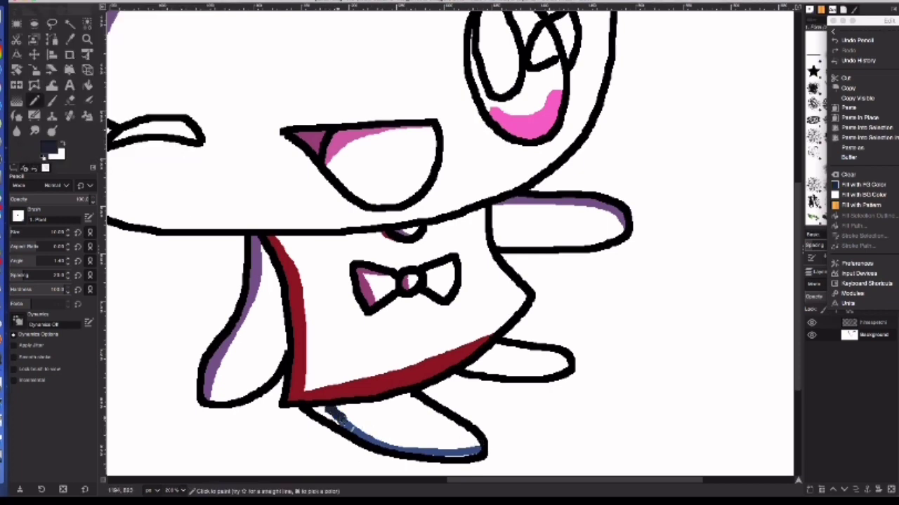
{"action": "mouse_move", "coordinate": [337, 417]}
{"action": "left_mouse_down"}
{"action": "mouse_move", "coordinate": [402, 448]}
{"action": "mouse_move", "coordinate": [480, 450]}
{"action": "mouse_move", "coordinate": [403, 455]}
{"action": "left_mouse_up"}
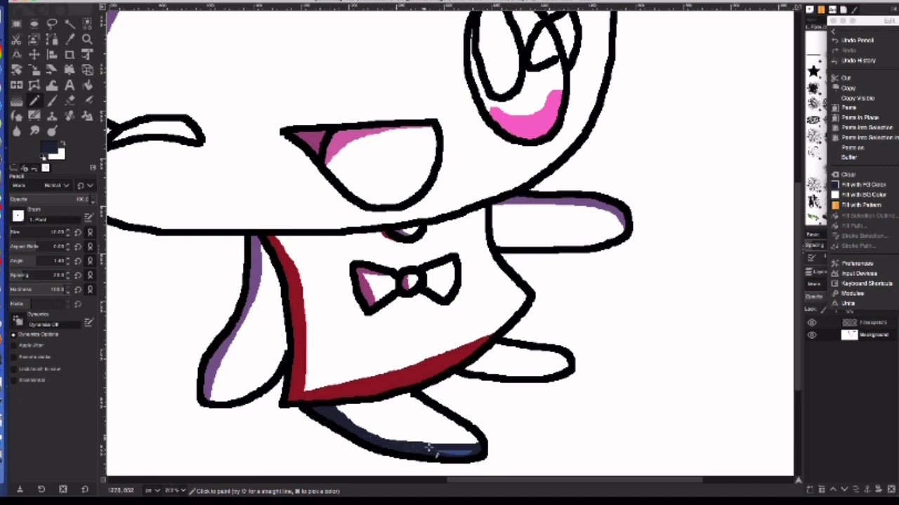
{"action": "left_click_drag", "start_coordinate": [465, 372], "coordinate": [563, 381]}
{"action": "scroll", "coordinate": [705, 358], "scroll_direction": "up", "scroll_amount": 5}
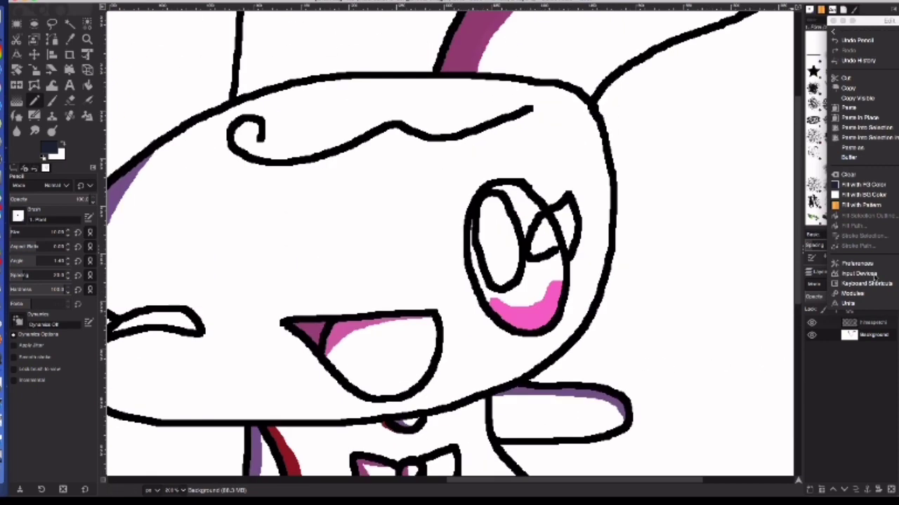
Merge the top layer down and fill the eye's iris dark navy
{"action": "right_click", "coordinate": [653, 299]}
{"action": "mouse_move", "coordinate": [674, 361]}
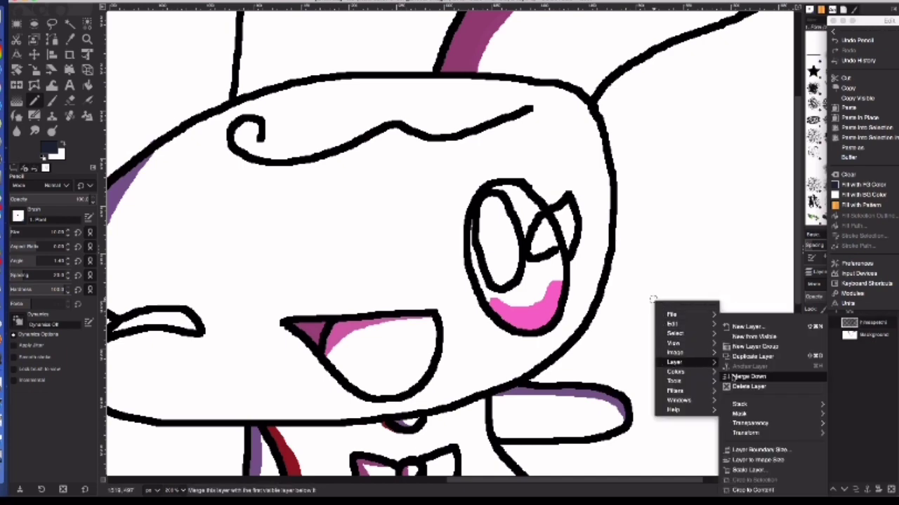
{"action": "left_click", "coordinate": [744, 376]}
{"action": "scroll", "coordinate": [715, 277], "scroll_direction": "right", "scroll_amount": 3}
{"action": "scroll", "coordinate": [715, 277], "scroll_direction": "left", "scroll_amount": 5}
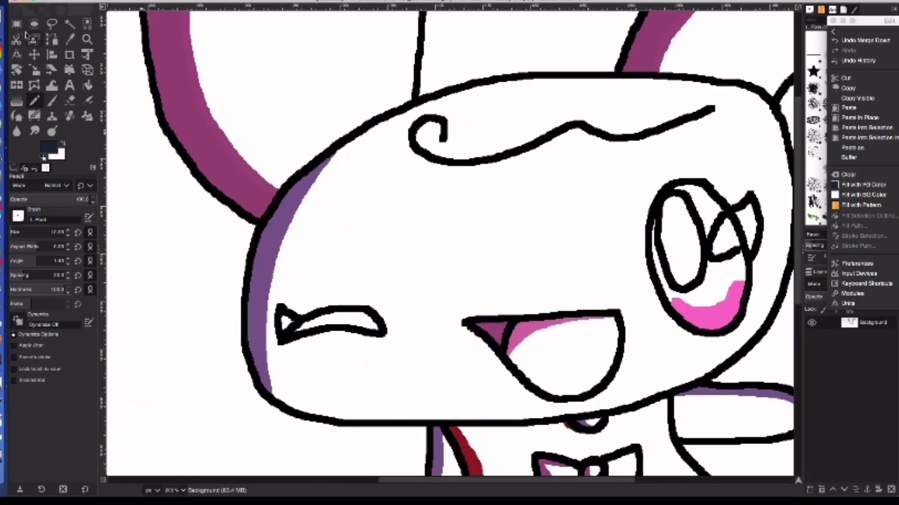
{"action": "key", "text": "shift+b"}
{"action": "left_click", "coordinate": [715, 277]}
{"action": "left_click", "coordinate": [713, 218]}
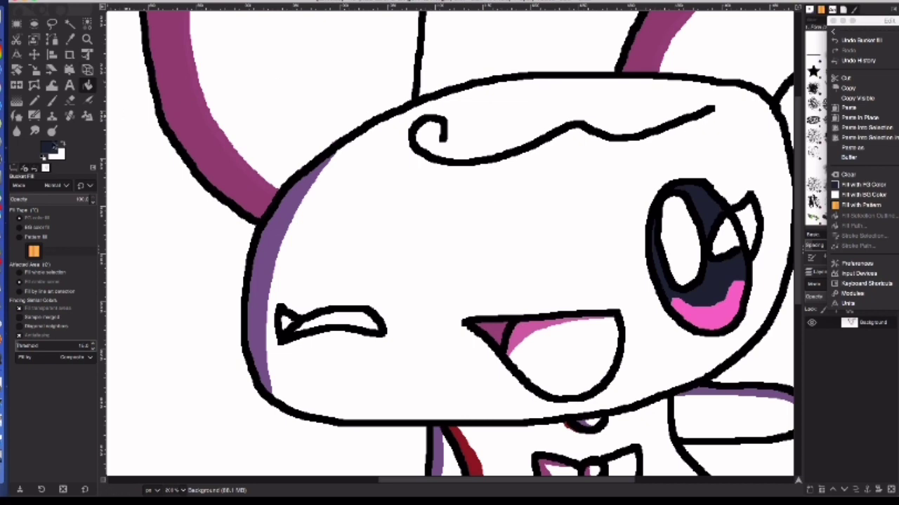
Fill both ear interiors and the three bowtie pieces pink
{"action": "left_click", "coordinate": [47, 147]}
{"action": "left_click", "coordinate": [188, 138]}
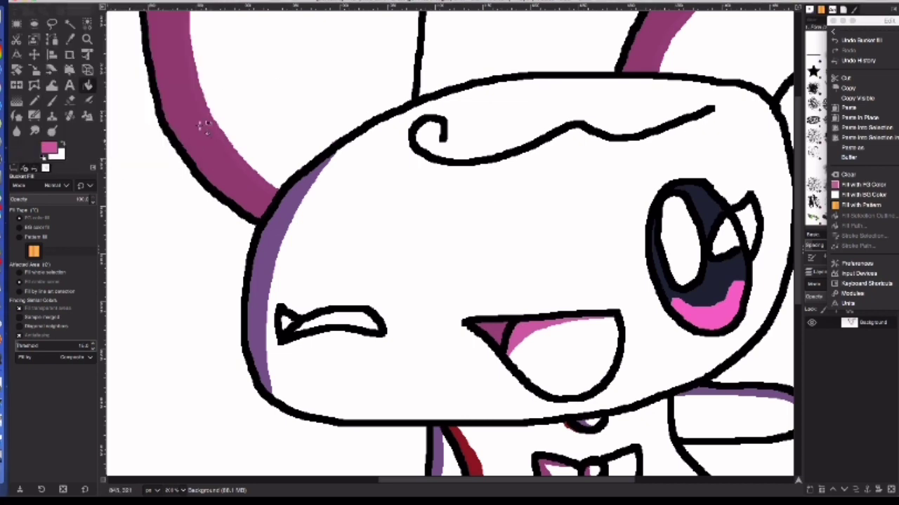
{"action": "left_click", "coordinate": [203, 123]}
{"action": "left_click", "coordinate": [711, 62]}
{"action": "scroll", "coordinate": [562, 281], "scroll_direction": "down", "scroll_amount": 1}
{"action": "scroll", "coordinate": [562, 281], "scroll_direction": "down", "scroll_amount": 5}
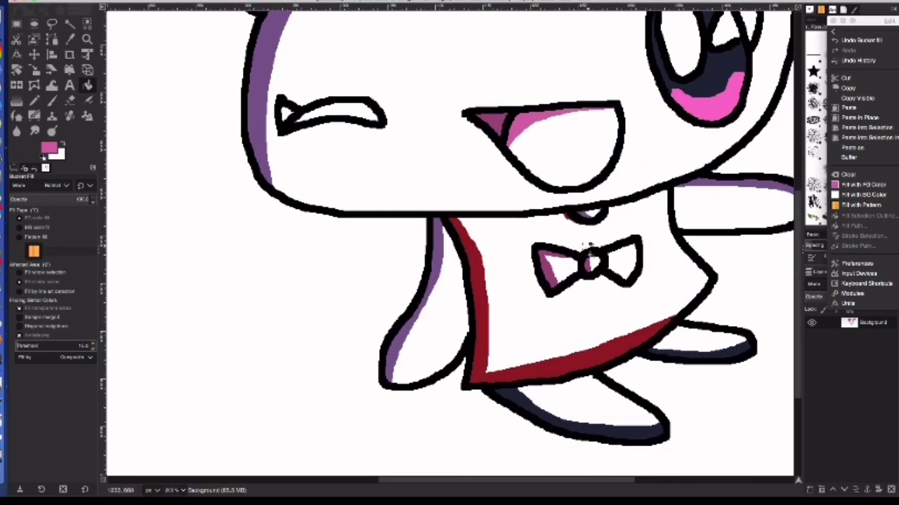
{"action": "left_click", "coordinate": [558, 270]}
{"action": "left_click", "coordinate": [591, 263]}
{"action": "left_click", "coordinate": [621, 261]}
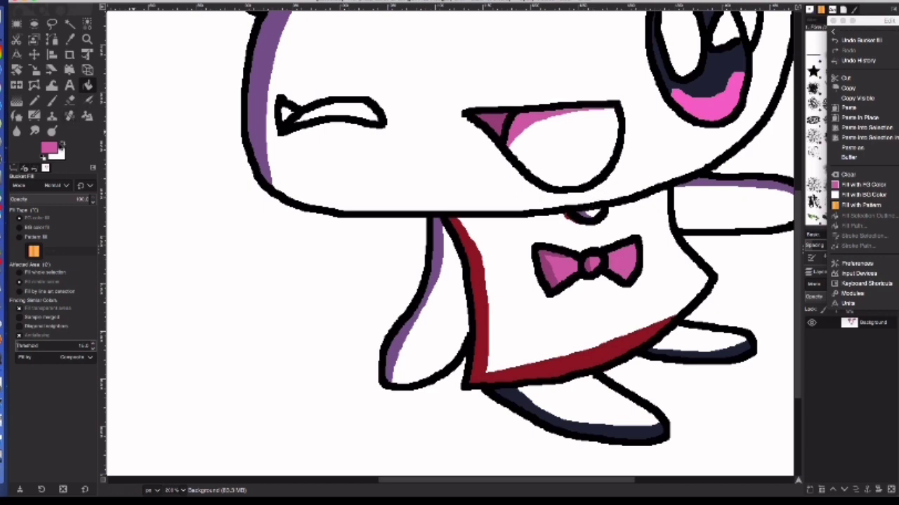
Set the foreground colour to purple for the head
{"action": "left_click", "coordinate": [47, 147]}
{"action": "left_click", "coordinate": [177, 92]}
{"action": "left_click", "coordinate": [188, 138]}
Fill the head purple, then refill it with a lighter purple
{"action": "left_click", "coordinate": [340, 145]}
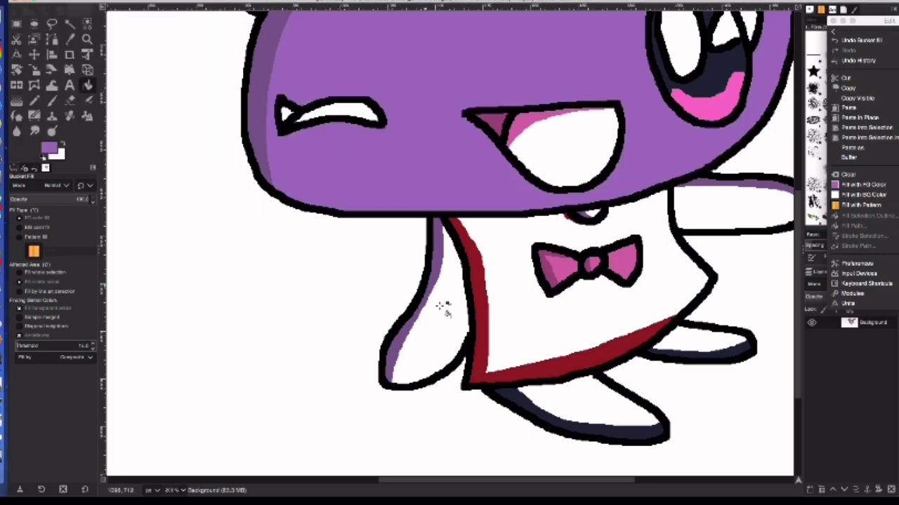
{"action": "left_click", "coordinate": [50, 147]}
{"action": "left_click", "coordinate": [67, 25]}
{"action": "left_click", "coordinate": [194, 139]}
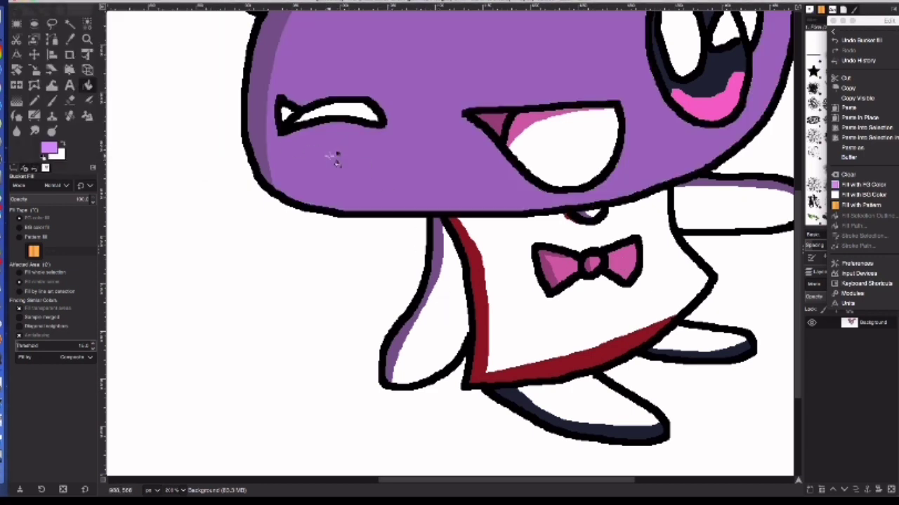
{"action": "left_click", "coordinate": [334, 150]}
Fill the left and right arms with the light purple
{"action": "scroll", "coordinate": [733, 291], "scroll_direction": "up", "scroll_amount": 3}
{"action": "scroll", "coordinate": [492, 281], "scroll_direction": "down", "scroll_amount": 8}
{"action": "left_click", "coordinate": [442, 232]}
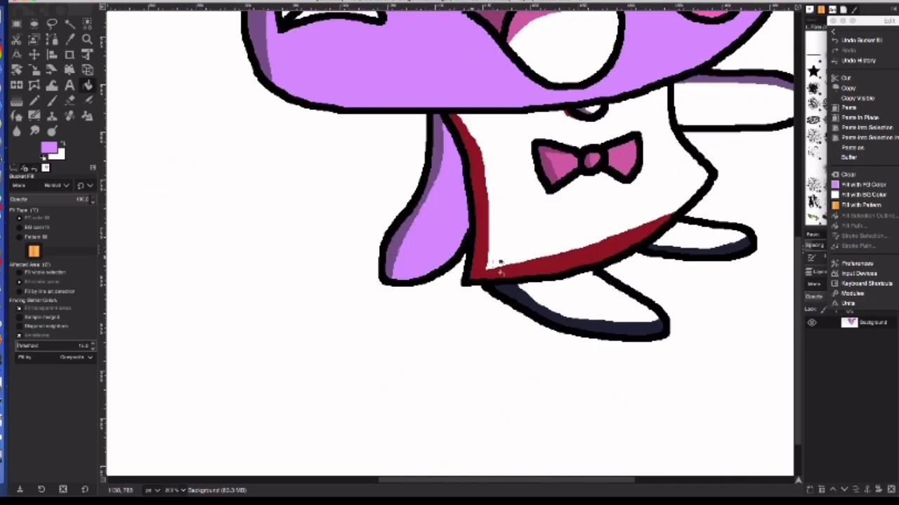
{"action": "left_click", "coordinate": [748, 111]}
Make the purple slightly lighter and refill the head with it
{"action": "scroll", "coordinate": [788, 263], "scroll_direction": "up", "scroll_amount": 3}
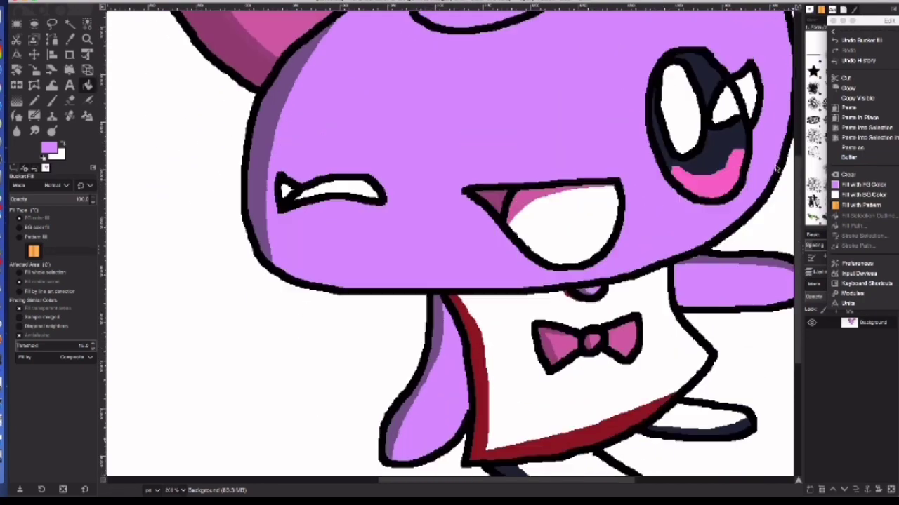
{"action": "scroll", "coordinate": [779, 176], "scroll_direction": "up", "scroll_amount": 3}
{"action": "scroll", "coordinate": [772, 88], "scroll_direction": "down", "scroll_amount": 1}
{"action": "left_click", "coordinate": [49, 148]}
{"action": "left_click_drag", "start_coordinate": [56, 26], "coordinate": [54, 21]}
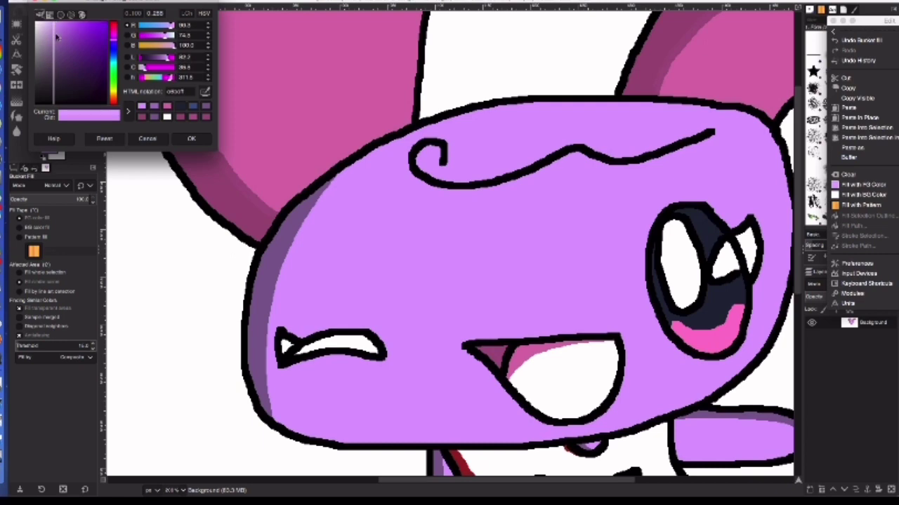
{"action": "left_click", "coordinate": [191, 139]}
{"action": "left_click", "coordinate": [405, 211]}
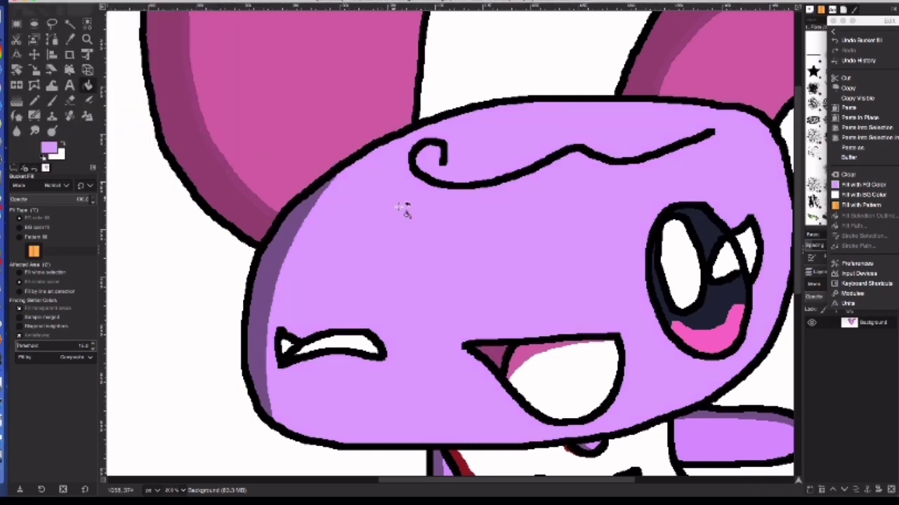
{"action": "scroll", "coordinate": [789, 221], "scroll_direction": "down", "scroll_amount": 4}
{"action": "scroll", "coordinate": [667, 210], "scroll_direction": "down", "scroll_amount": 1}
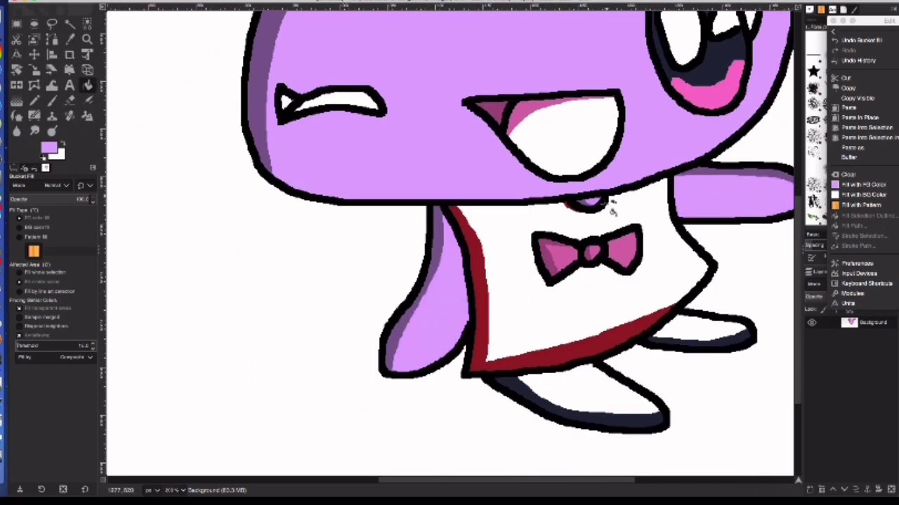
Fill the body around the bowtie red
{"action": "left_click", "coordinate": [49, 147]}
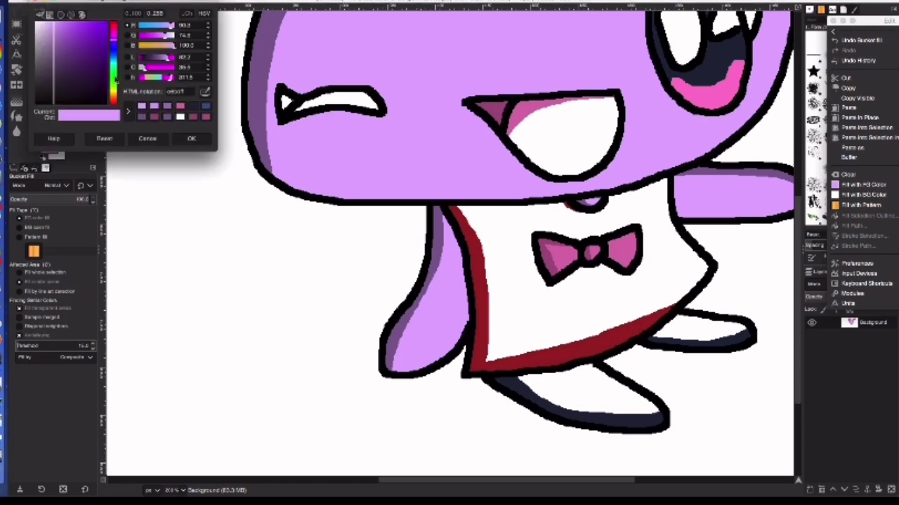
{"action": "left_click", "coordinate": [121, 34]}
{"action": "left_click", "coordinate": [186, 139]}
{"action": "left_click", "coordinate": [536, 248]}
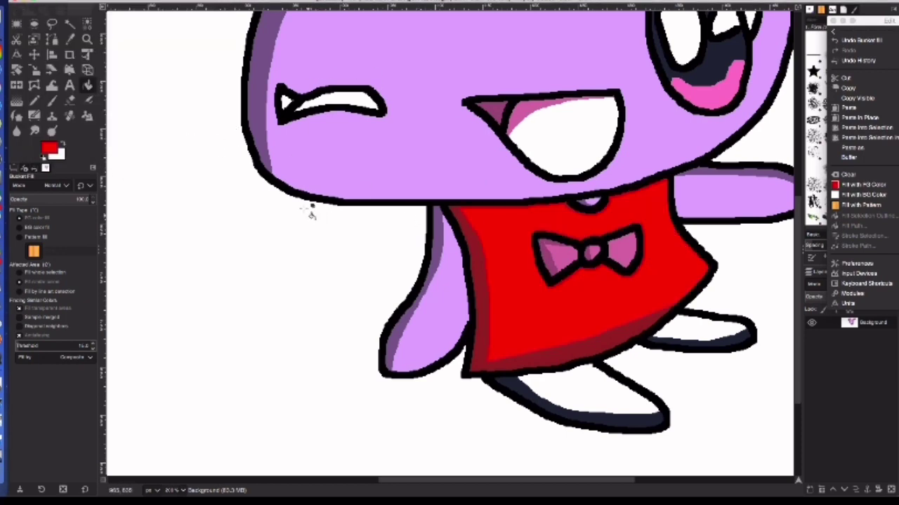
Fill both feet blue, then undo both fills
{"action": "left_click", "coordinate": [53, 150]}
{"action": "left_click_drag", "start_coordinate": [118, 55], "coordinate": [113, 26]}
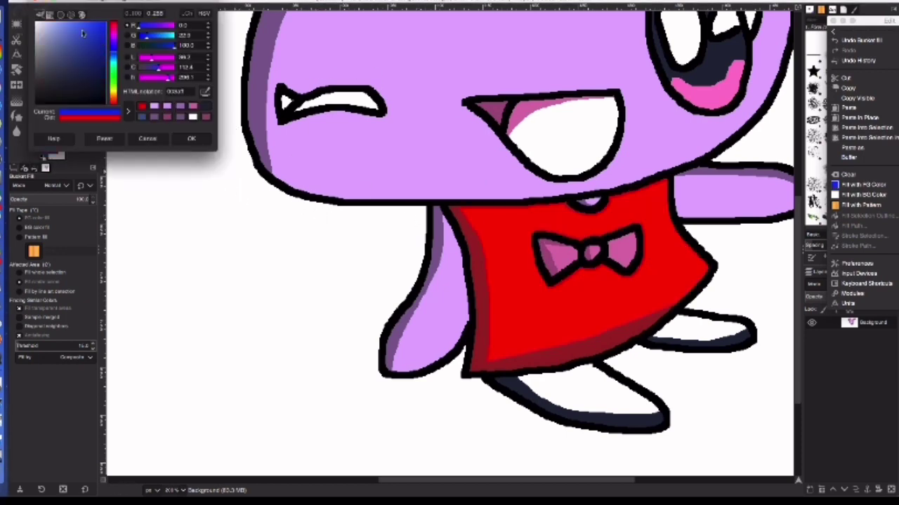
{"action": "left_click", "coordinate": [199, 140]}
{"action": "left_click", "coordinate": [610, 389]}
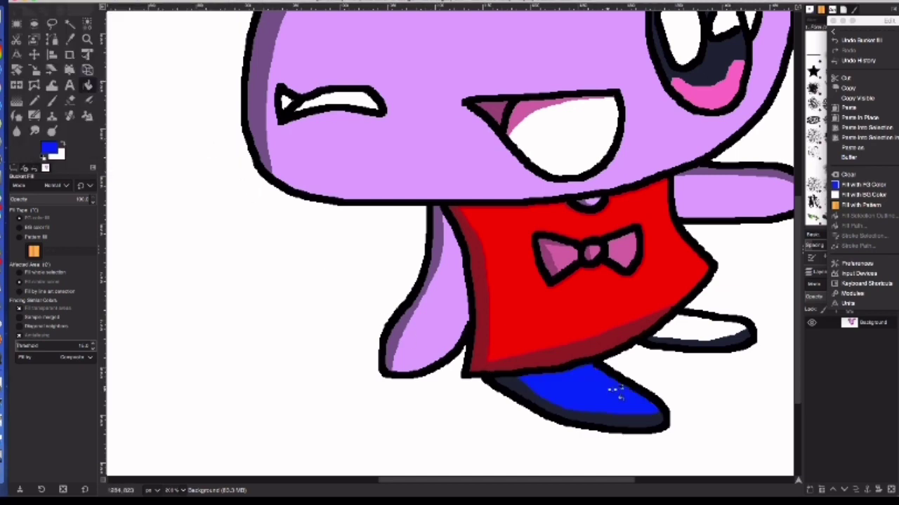
{"action": "left_click", "coordinate": [718, 346]}
{"action": "right_click", "coordinate": [172, 271]}
{"action": "left_click", "coordinate": [260, 221]}
{"action": "right_click", "coordinate": [286, 223]}
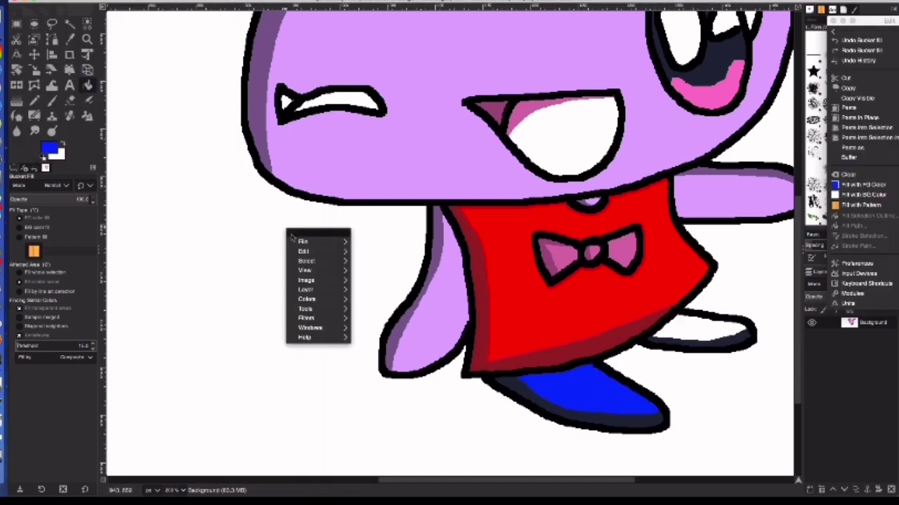
{"action": "left_click", "coordinate": [372, 224]}
Refill both feet with a lighter medium blue
{"action": "left_click", "coordinate": [54, 153]}
{"action": "left_click_drag", "start_coordinate": [70, 113], "coordinate": [91, 113]}
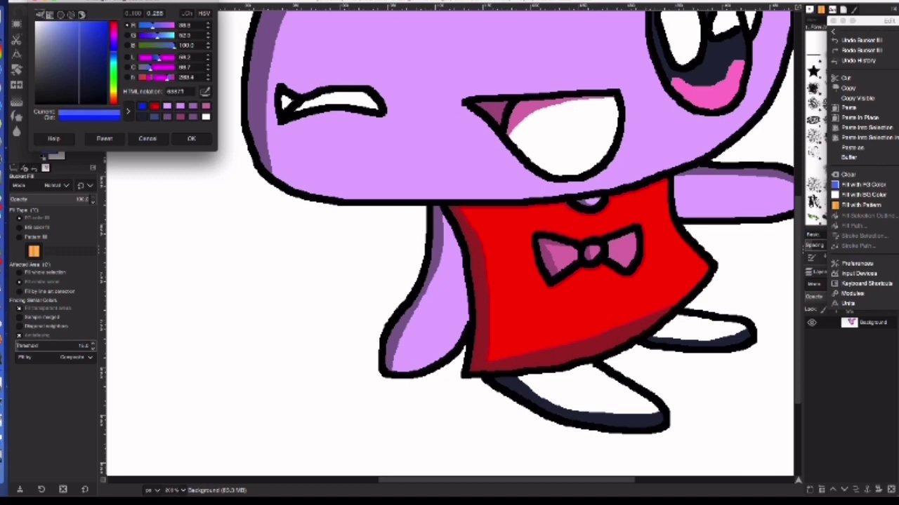
{"action": "left_click", "coordinate": [200, 140]}
{"action": "left_click", "coordinate": [601, 390]}
{"action": "left_click", "coordinate": [702, 333]}
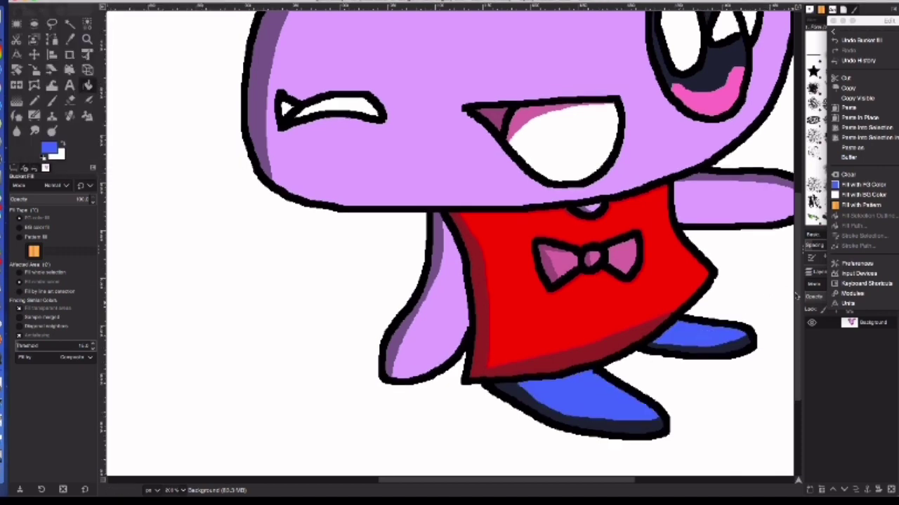
{"action": "scroll", "coordinate": [233, 163], "scroll_direction": "up", "scroll_amount": 5}
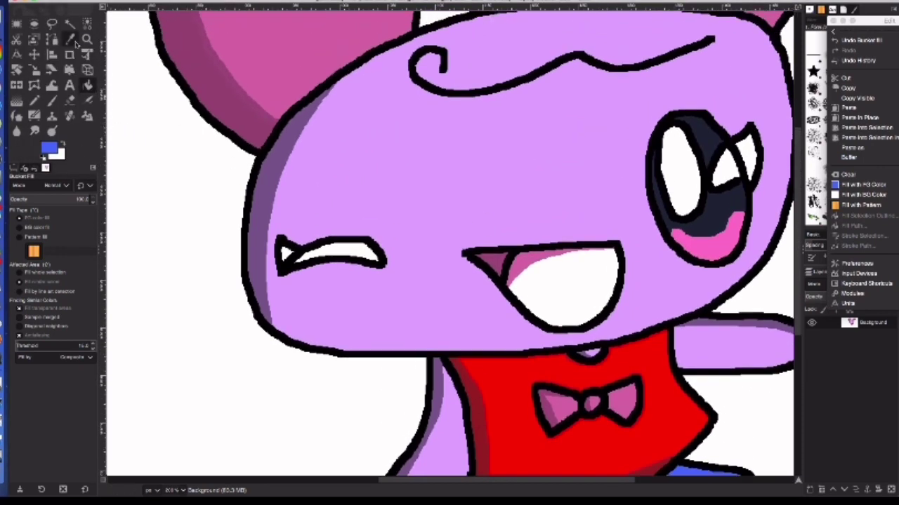
Sample the mouth's pink, adjust it, and bucket-fill the inside of the mouth
{"action": "left_click", "coordinate": [70, 39]}
{"action": "left_click", "coordinate": [523, 256]}
{"action": "left_click", "coordinate": [49, 147]}
{"action": "left_click", "coordinate": [68, 32]}
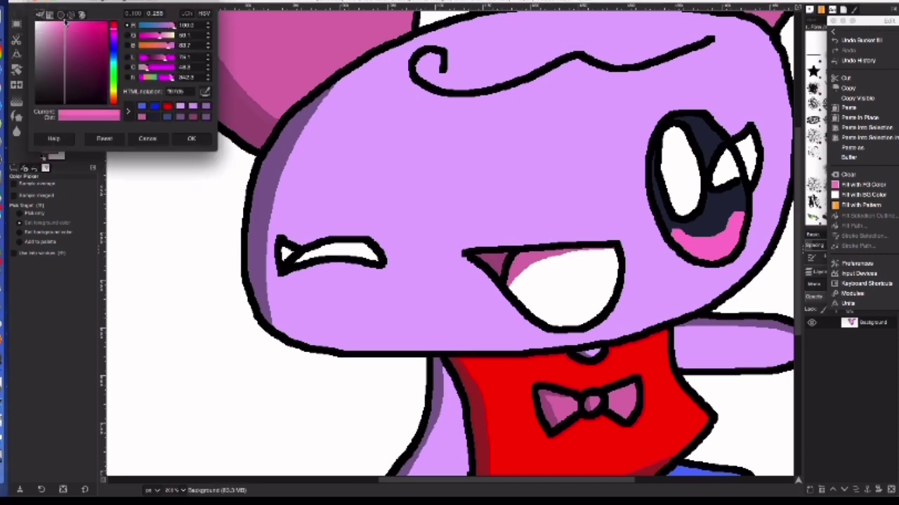
{"action": "left_click", "coordinate": [191, 138]}
{"action": "key", "text": "shift+b"}
{"action": "left_click", "coordinate": [562, 303]}
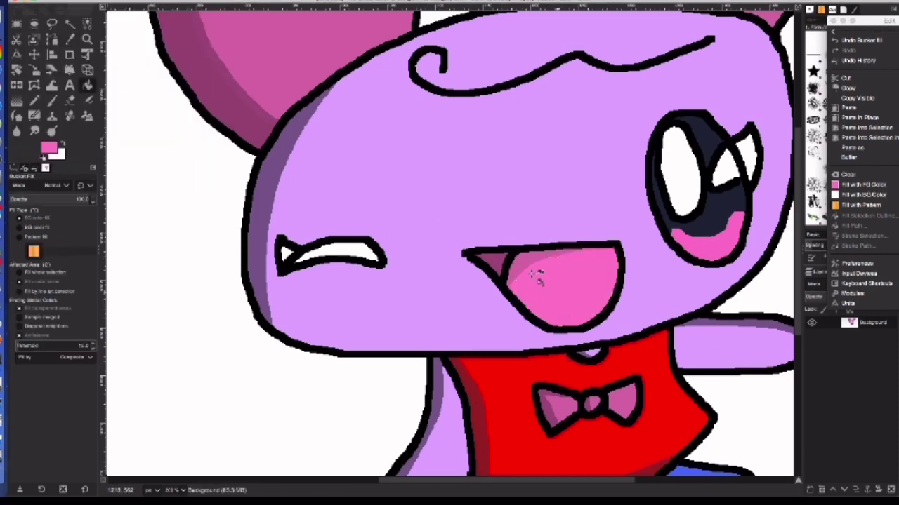
Refill the inside of the mouth with a lighter pink
{"action": "left_click", "coordinate": [49, 148]}
{"action": "left_click", "coordinate": [70, 35]}
{"action": "left_click", "coordinate": [191, 138]}
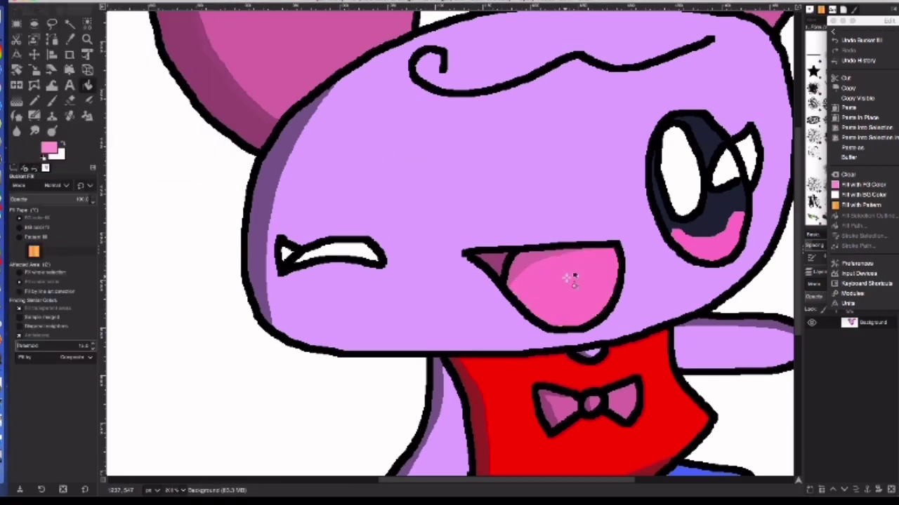
{"action": "left_click", "coordinate": [566, 277]}
{"action": "scroll", "coordinate": [786, 302], "scroll_direction": "down", "scroll_amount": 2}
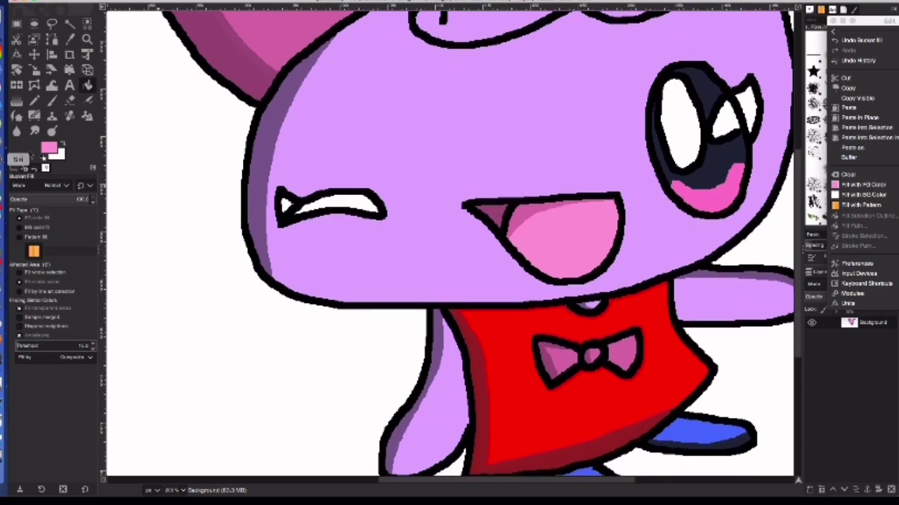
Fill the white spikes at the eyes' corners with black
{"action": "left_click", "coordinate": [50, 147]}
{"action": "left_click", "coordinate": [191, 139]}
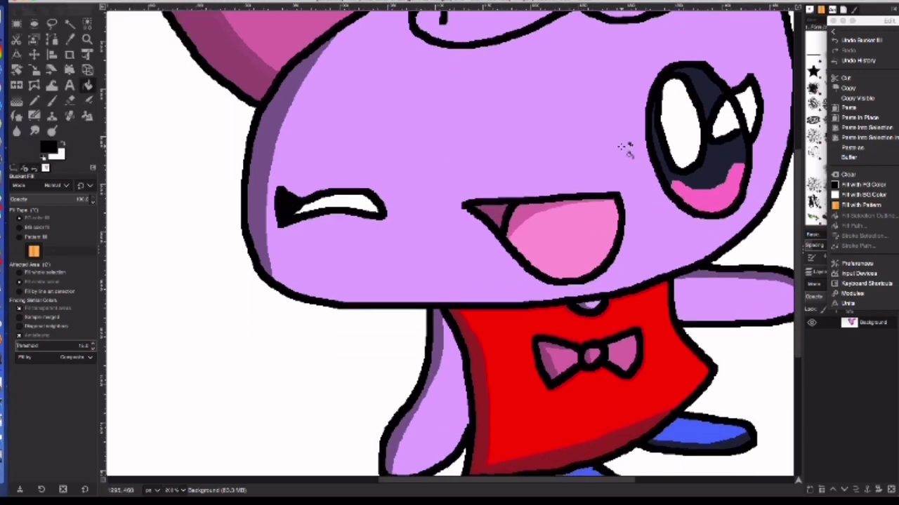
{"action": "left_click", "coordinate": [751, 113]}
{"action": "scroll", "coordinate": [798, 257], "scroll_direction": "down", "scroll_amount": 5}
{"action": "scroll", "coordinate": [799, 257], "scroll_direction": "up", "scroll_amount": 10}
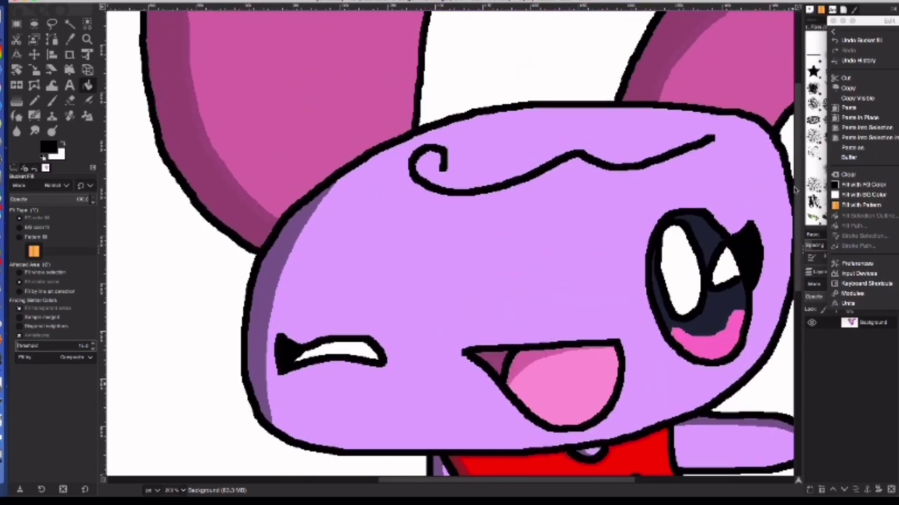
{"action": "scroll", "coordinate": [800, 225], "scroll_direction": "down", "scroll_amount": 1}
{"action": "left_click", "coordinate": [850, 33]}
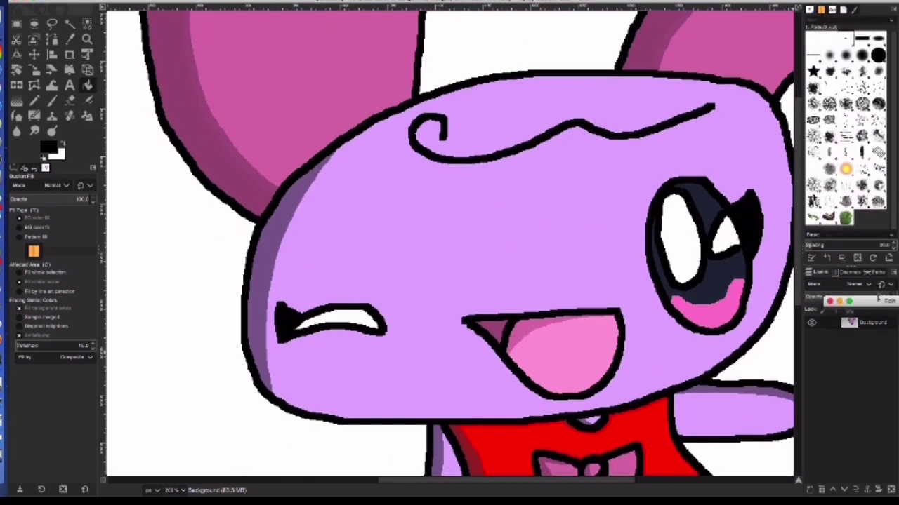
Add a new transparent layer above the Background
{"action": "left_click_drag", "start_coordinate": [559, 33], "coordinate": [516, 25]}
{"action": "left_click", "coordinate": [517, 26]}
{"action": "right_click", "coordinate": [539, 252]}
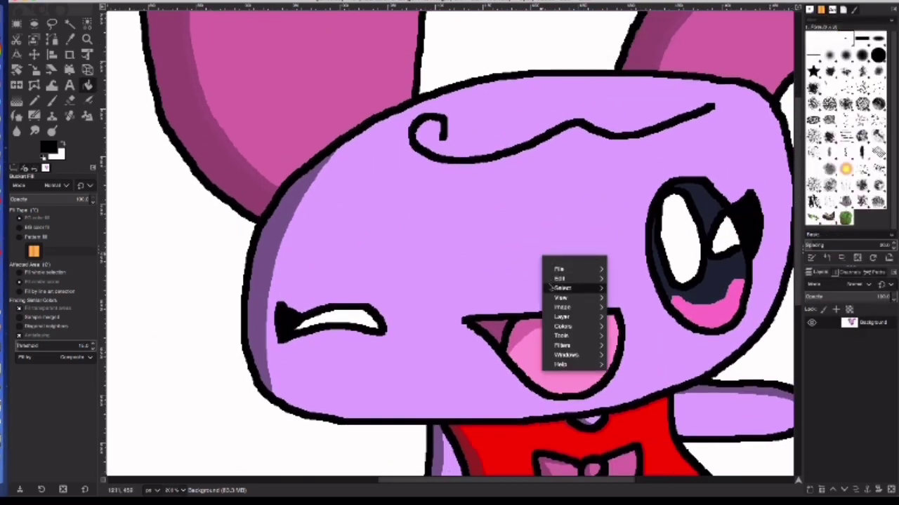
{"action": "left_click", "coordinate": [626, 323]}
{"action": "left_click", "coordinate": [727, 418]}
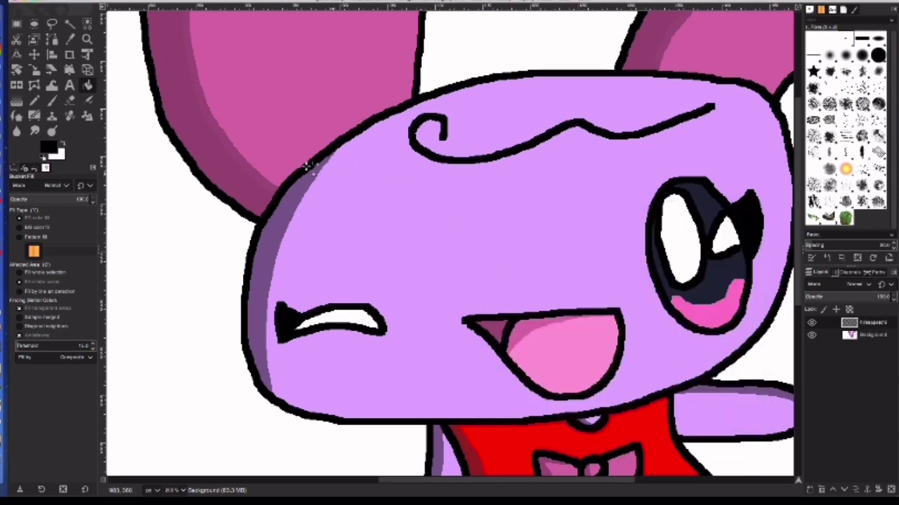
Sample the face's purple and brighten it as the drawing colour
{"action": "left_click", "coordinate": [51, 102]}
{"action": "left_click", "coordinate": [70, 38]}
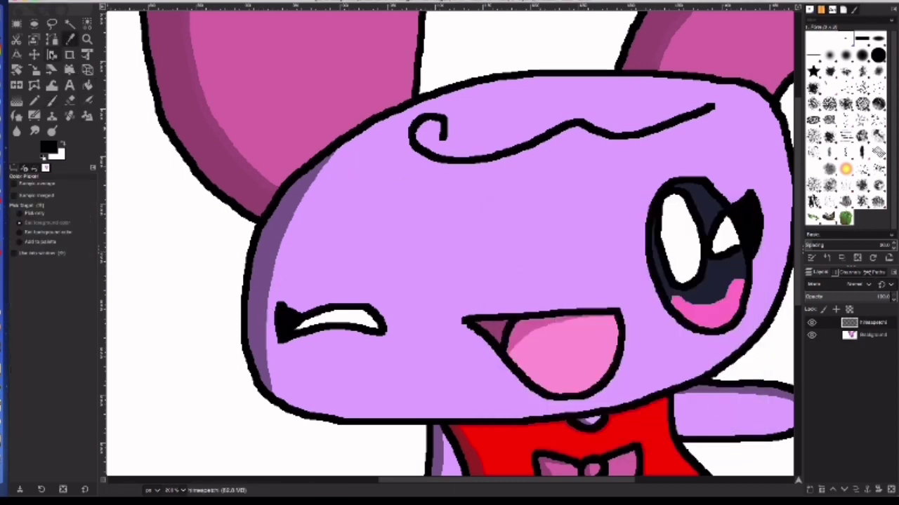
{"action": "left_click", "coordinate": [271, 207]}
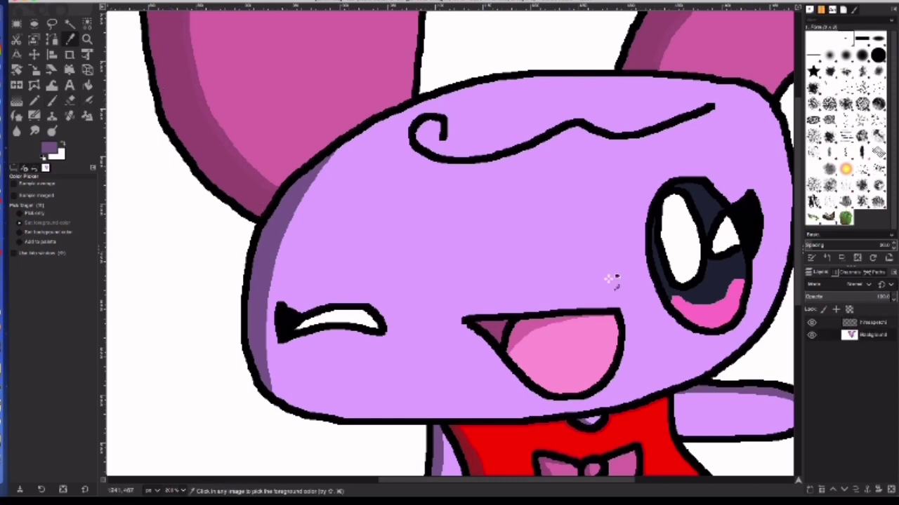
{"action": "left_click", "coordinate": [50, 149]}
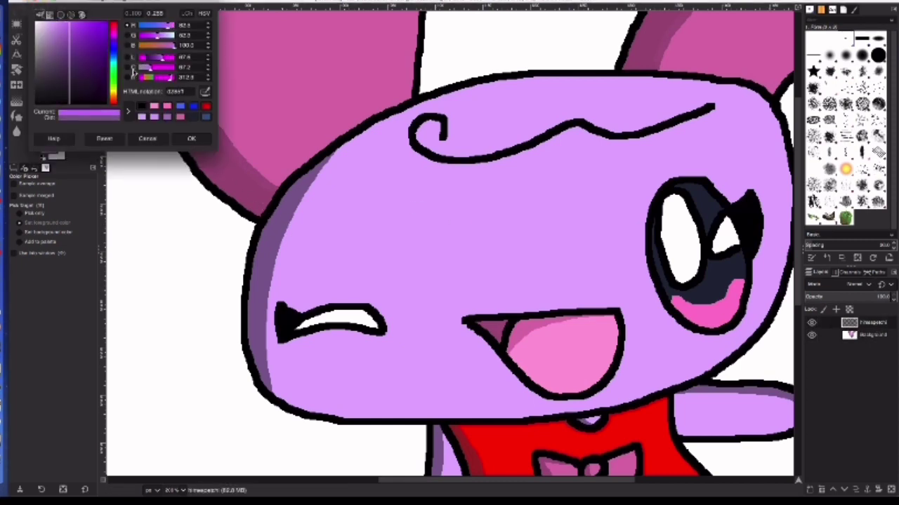
{"action": "left_click", "coordinate": [193, 138]}
Try a soft-brush purple blush stroke on the left cheek
{"action": "left_click", "coordinate": [52, 101]}
{"action": "mouse_move", "coordinate": [260, 356]}
{"action": "left_mouse_down"}
{"action": "mouse_move", "coordinate": [291, 365]}
{"action": "mouse_move", "coordinate": [362, 414]}
{"action": "left_mouse_up"}
{"action": "right_click", "coordinate": [360, 390]}
Undo the brush stroke and pencil purple blush outlines on both cheeks
{"action": "left_click", "coordinate": [485, 229]}
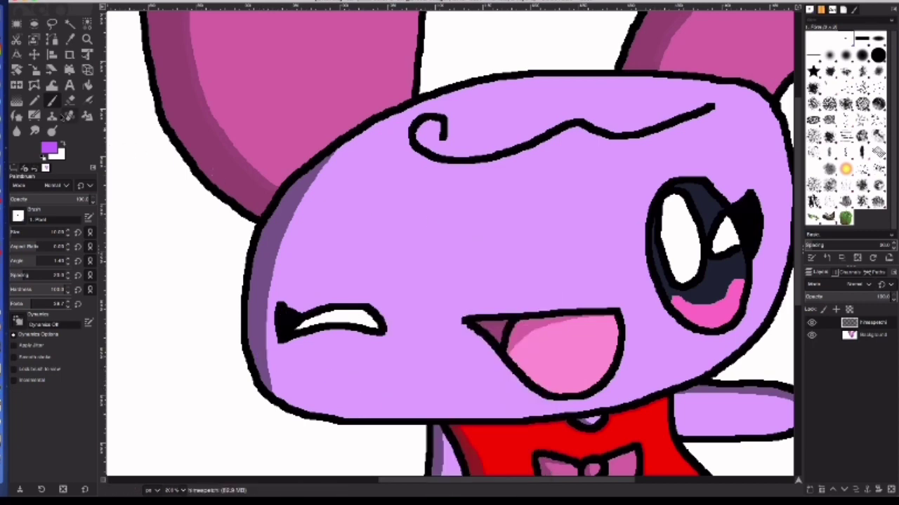
{"action": "key", "text": "n"}
{"action": "mouse_move", "coordinate": [235, 364]}
{"action": "left_mouse_down"}
{"action": "mouse_move", "coordinate": [257, 365]}
{"action": "mouse_move", "coordinate": [298, 426]}
{"action": "mouse_move", "coordinate": [286, 431]}
{"action": "left_mouse_up"}
{"action": "left_click_drag", "start_coordinate": [399, 482], "coordinate": [452, 483]}
{"action": "mouse_move", "coordinate": [642, 321]}
{"action": "left_mouse_down"}
{"action": "mouse_move", "coordinate": [612, 333]}
{"action": "mouse_move", "coordinate": [593, 377]}
{"action": "left_mouse_up"}
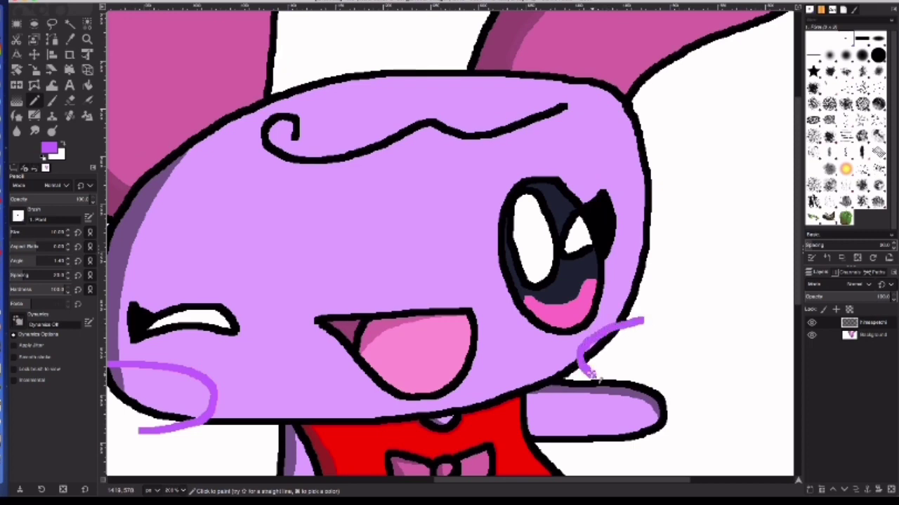
{"action": "scroll", "coordinate": [347, 368], "scroll_direction": "left", "scroll_amount": 5}
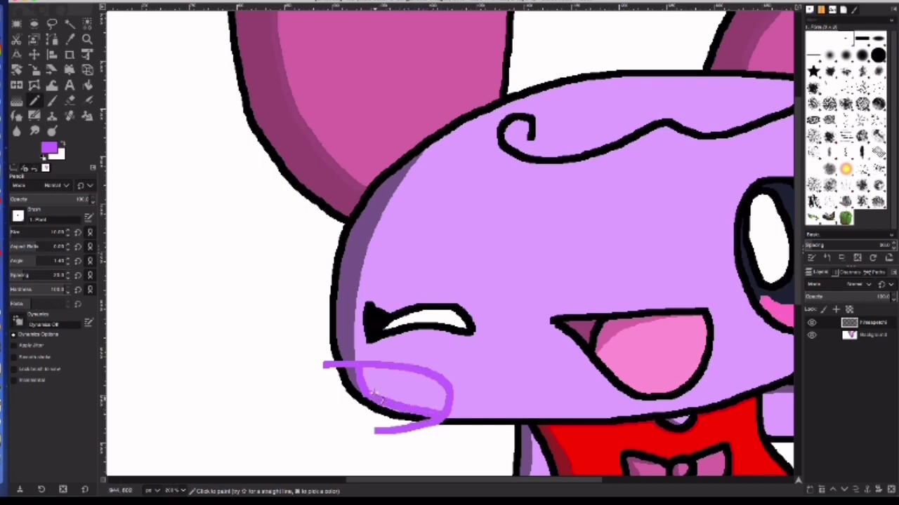
Erase the stray and excess purple strokes around both cheek blushes
{"action": "key", "text": "shift+e"}
{"action": "left_click_drag", "start_coordinate": [352, 370], "coordinate": [336, 372]}
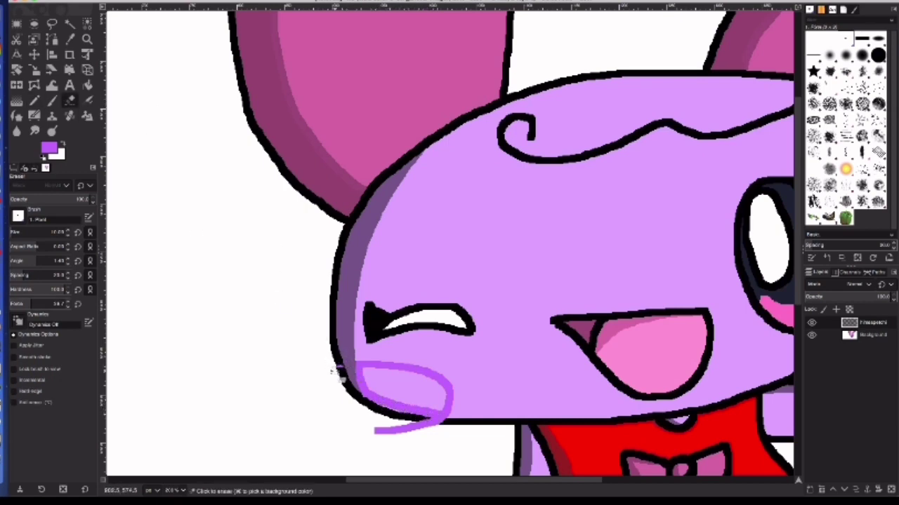
{"action": "left_click_drag", "start_coordinate": [383, 421], "coordinate": [447, 426]}
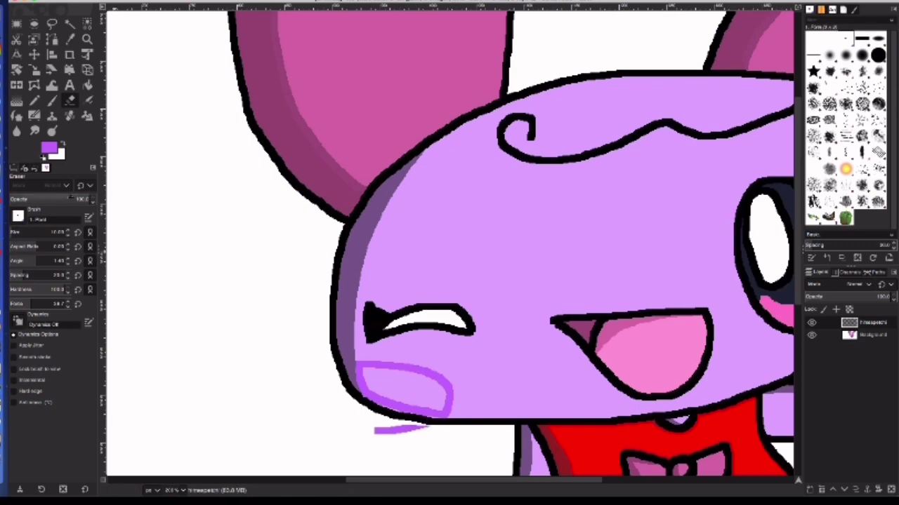
{"action": "key", "text": "n"}
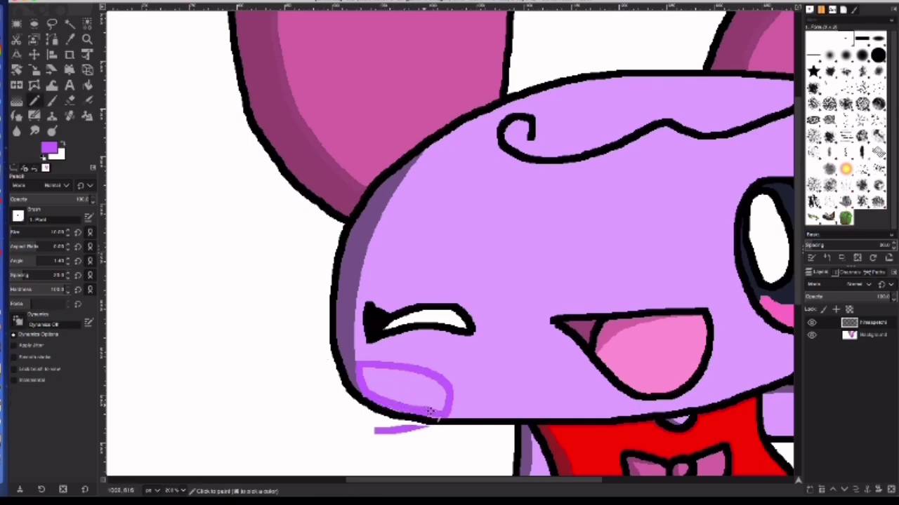
{"action": "key", "text": "shift+e"}
{"action": "mouse_move", "coordinate": [377, 430]}
{"action": "left_mouse_down"}
{"action": "mouse_move", "coordinate": [411, 429]}
{"action": "mouse_move", "coordinate": [416, 438]}
{"action": "left_mouse_up"}
{"action": "scroll", "coordinate": [415, 438], "scroll_direction": "down", "scroll_amount": 2}
{"action": "scroll", "coordinate": [483, 329], "scroll_direction": "up", "scroll_amount": 2}
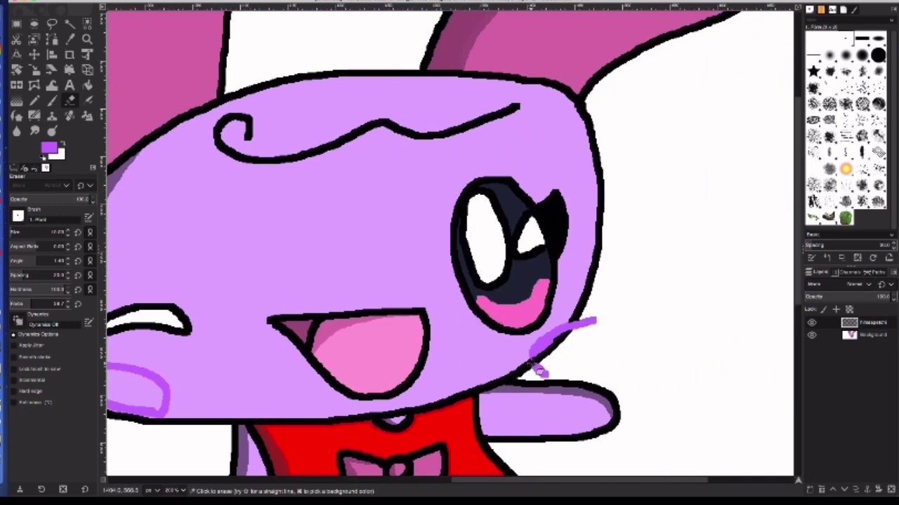
{"action": "left_click_drag", "start_coordinate": [570, 327], "coordinate": [593, 322]}
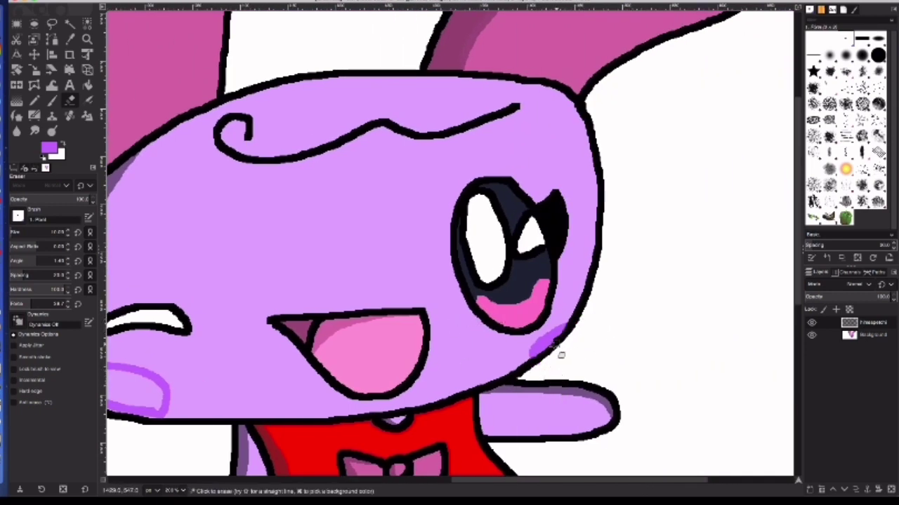
{"action": "scroll", "coordinate": [678, 477], "scroll_direction": "left", "scroll_amount": 5}
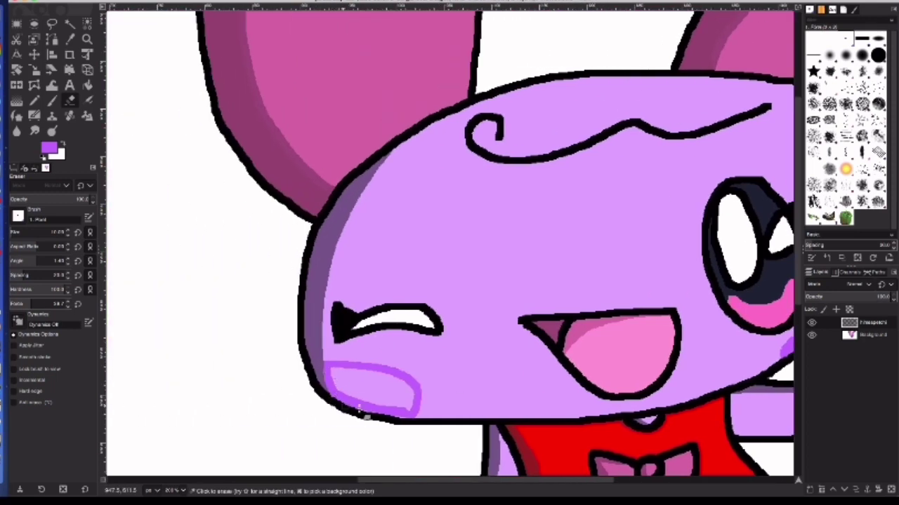
Zoom to 400% and pencil the left cheek blush in solid purple
{"action": "left_click", "coordinate": [182, 490]}
{"action": "left_click", "coordinate": [184, 490]}
{"action": "left_click", "coordinate": [184, 490]}
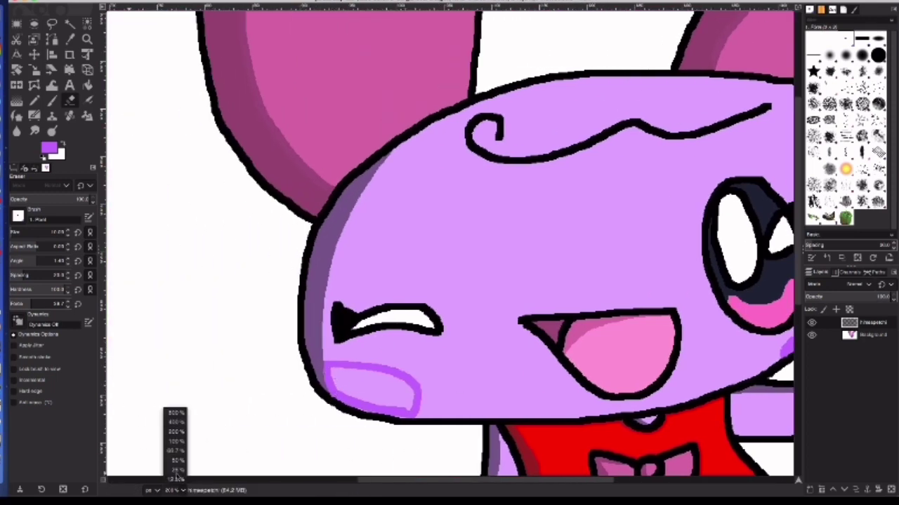
{"action": "left_click", "coordinate": [180, 431]}
{"action": "scroll", "coordinate": [140, 151], "scroll_direction": "down", "scroll_amount": 3}
{"action": "scroll", "coordinate": [141, 151], "scroll_direction": "down", "scroll_amount": 3}
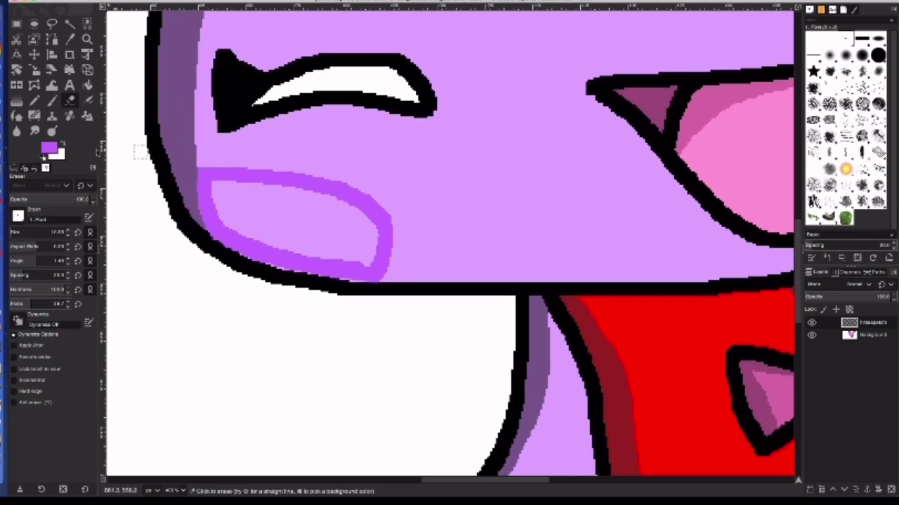
{"action": "key", "text": "n"}
{"action": "mouse_move", "coordinate": [217, 182]}
{"action": "left_mouse_down"}
{"action": "mouse_move", "coordinate": [214, 198]}
{"action": "mouse_move", "coordinate": [358, 225]}
{"action": "mouse_move", "coordinate": [227, 201]}
{"action": "mouse_move", "coordinate": [251, 206]}
{"action": "mouse_move", "coordinate": [242, 206]}
{"action": "left_mouse_up"}
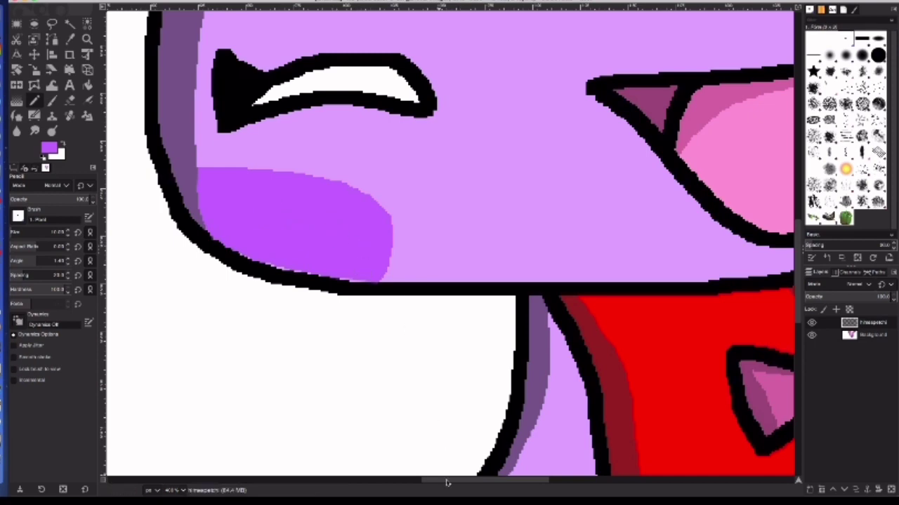
{"action": "scroll", "coordinate": [545, 471], "scroll_direction": "right", "scroll_amount": 10}
{"action": "scroll", "coordinate": [426, 468], "scroll_direction": "left", "scroll_amount": 12}
{"action": "scroll", "coordinate": [426, 468], "scroll_direction": "right", "scroll_amount": 3}
At 100% zoom, fill the right ear tip's white gap with picked magenta on Background
{"action": "left_click", "coordinate": [188, 490]}
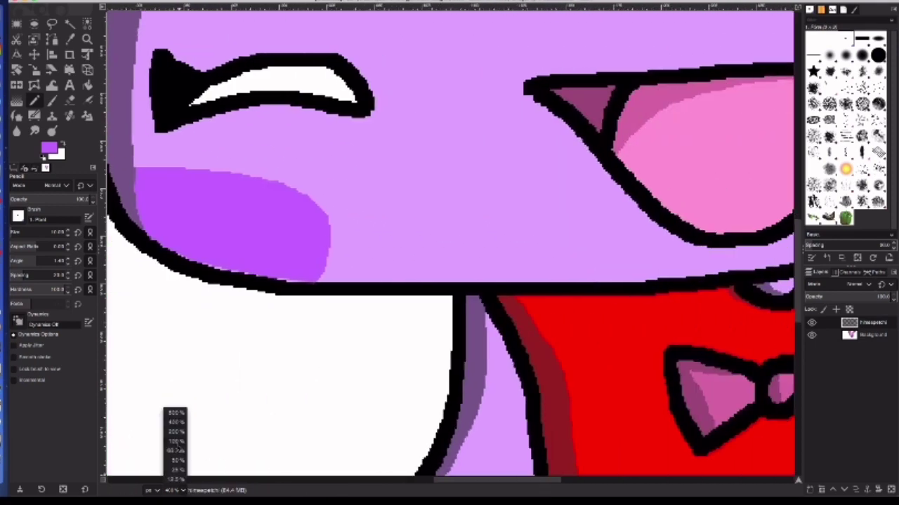
{"action": "left_click", "coordinate": [177, 445]}
{"action": "scroll", "coordinate": [789, 327], "scroll_direction": "up", "scroll_amount": 3}
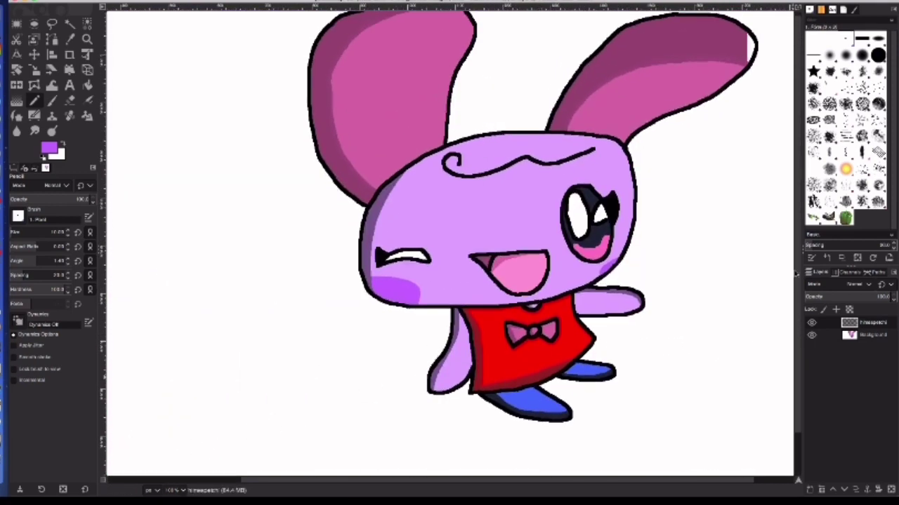
{"action": "left_click", "coordinate": [867, 335]}
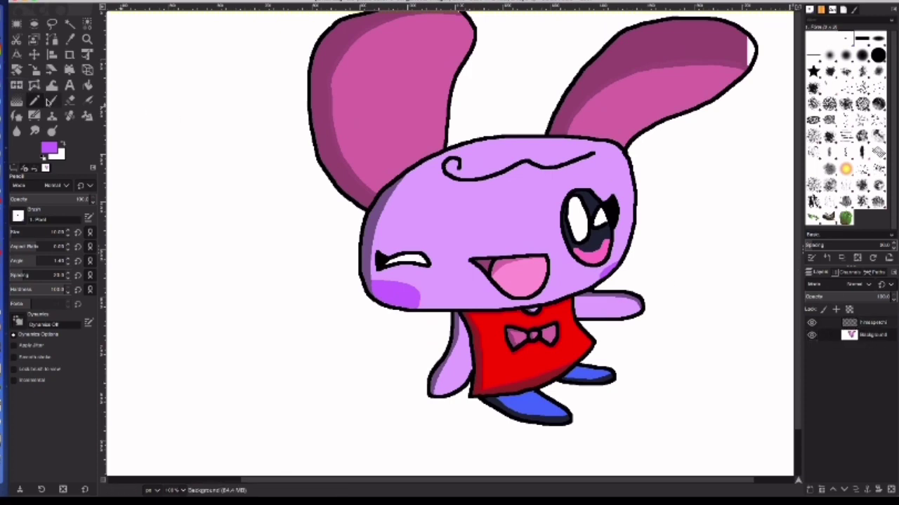
{"action": "key", "text": "o"}
{"action": "left_click", "coordinate": [642, 37]}
{"action": "key", "text": "shift+b"}
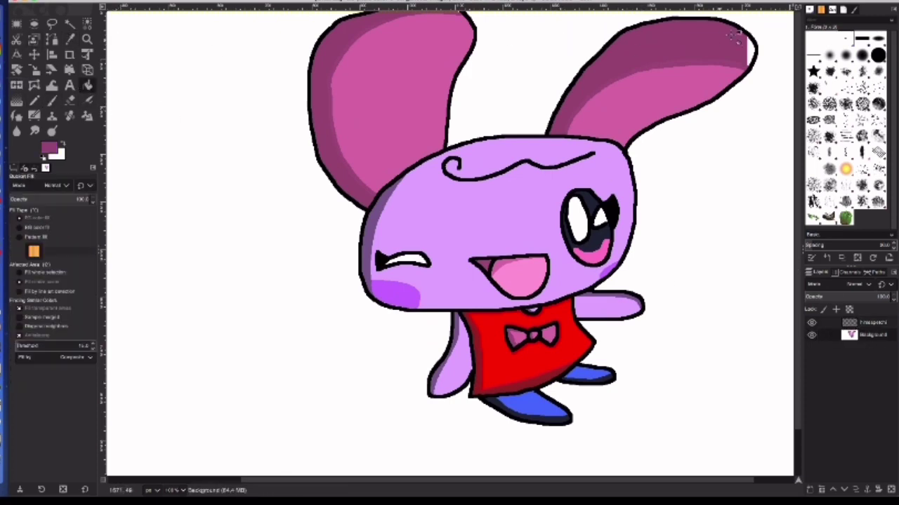
{"action": "left_click", "coordinate": [751, 51]}
Merge the transparent blush layer down into the Background
{"action": "left_click", "coordinate": [864, 322]}
{"action": "right_click", "coordinate": [510, 209]}
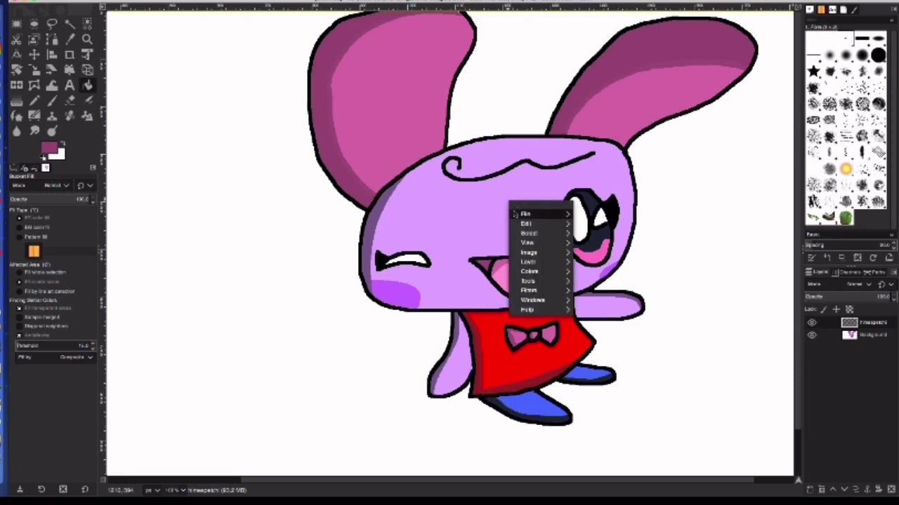
{"action": "left_click", "coordinate": [604, 319]}
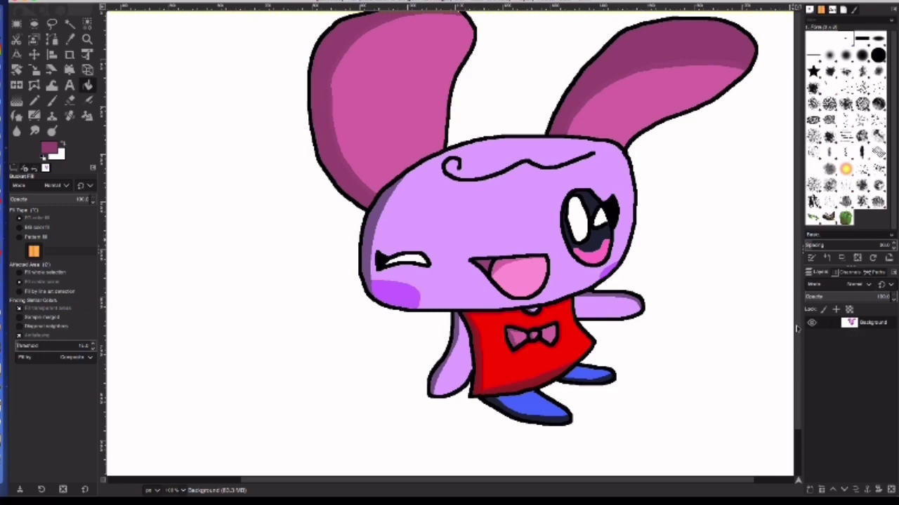
{"action": "left_click", "coordinate": [34, 100]}
{"action": "left_click", "coordinate": [49, 147]}
At 400% zoom, paint white over the dark lines and marks inside the open eye
{"action": "left_click", "coordinate": [26, 12]}
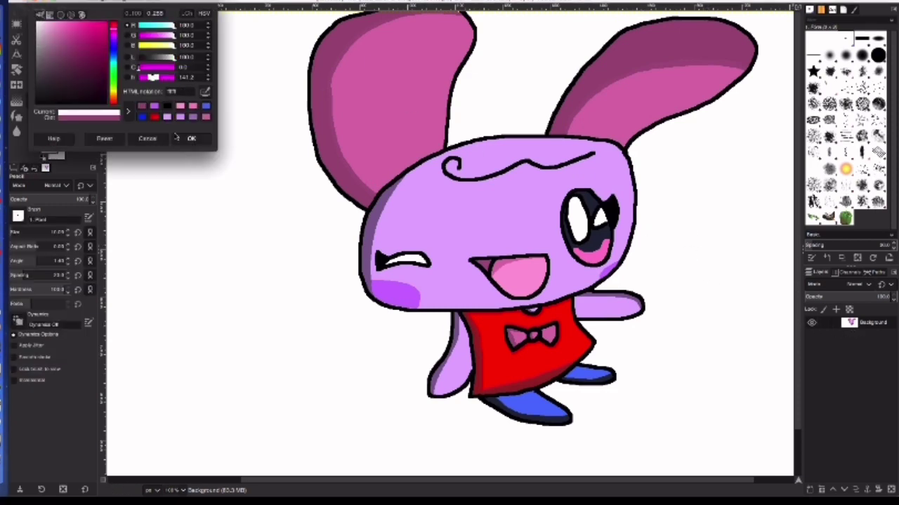
{"action": "left_click", "coordinate": [192, 141]}
{"action": "left_click", "coordinate": [172, 490]}
{"action": "left_click", "coordinate": [176, 422]}
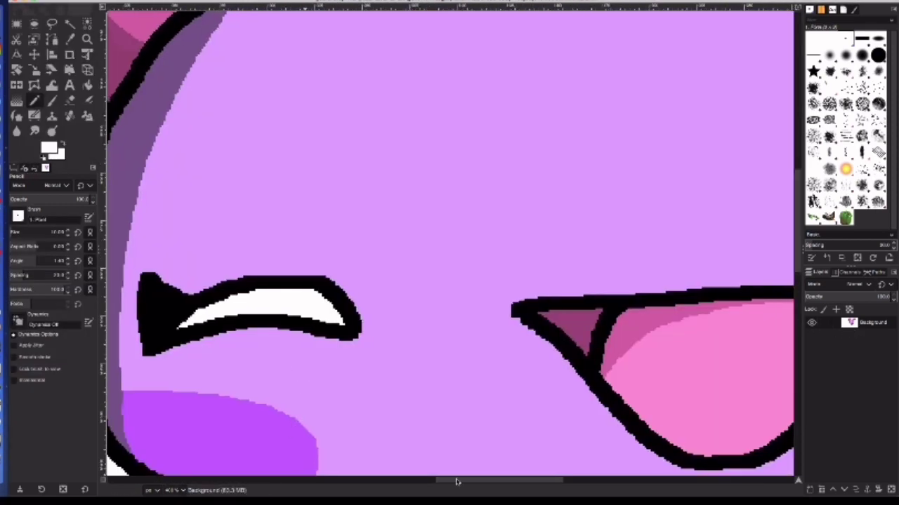
{"action": "left_click_drag", "start_coordinate": [316, 480], "coordinate": [463, 481]}
{"action": "mouse_move", "coordinate": [393, 54]}
{"action": "left_mouse_down"}
{"action": "mouse_move", "coordinate": [373, 54]}
{"action": "mouse_move", "coordinate": [349, 91]}
{"action": "mouse_move", "coordinate": [345, 140]}
{"action": "mouse_move", "coordinate": [358, 204]}
{"action": "mouse_move", "coordinate": [379, 246]}
{"action": "mouse_move", "coordinate": [441, 224]}
{"action": "mouse_move", "coordinate": [437, 118]}
{"action": "mouse_move", "coordinate": [405, 58]}
{"action": "left_mouse_up"}
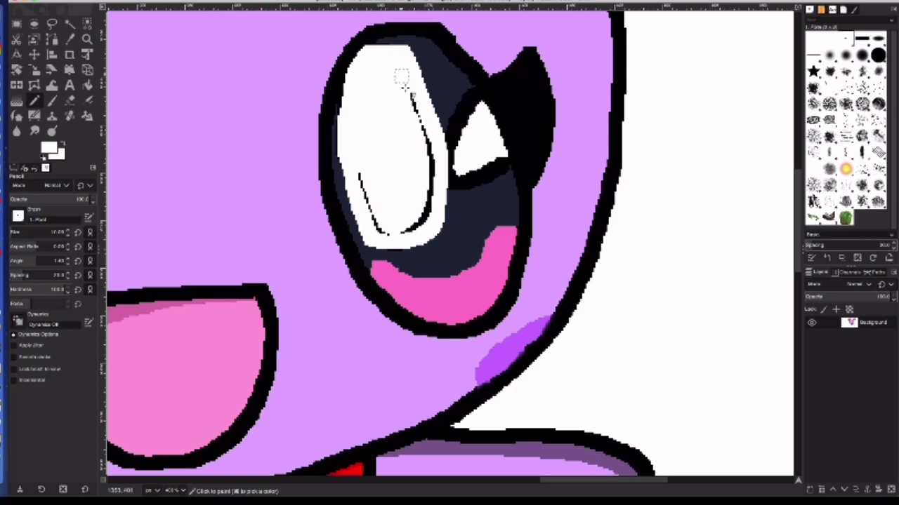
{"action": "mouse_move", "coordinate": [430, 153]}
{"action": "left_mouse_down"}
{"action": "mouse_move", "coordinate": [408, 224]}
{"action": "mouse_move", "coordinate": [363, 167]}
{"action": "left_mouse_up"}
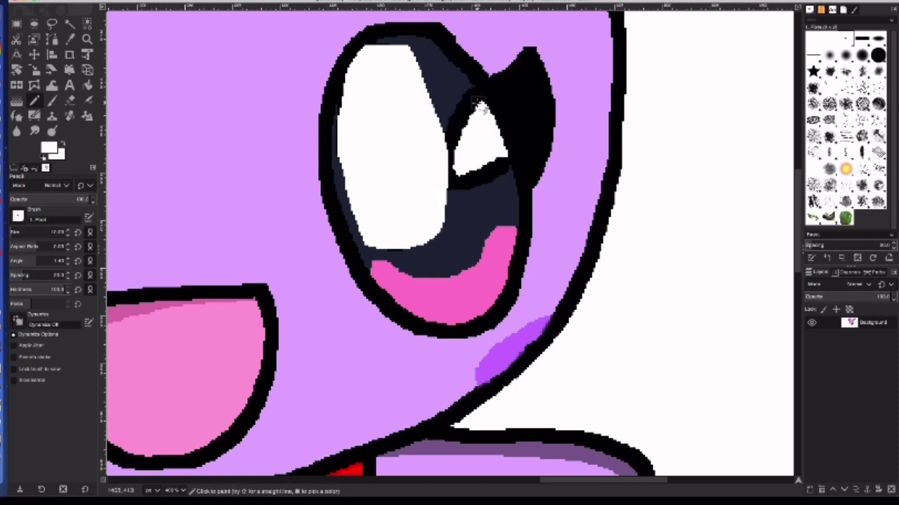
{"action": "mouse_move", "coordinate": [466, 107]}
{"action": "left_mouse_down"}
{"action": "mouse_move", "coordinate": [452, 172]}
{"action": "mouse_move", "coordinate": [500, 166]}
{"action": "left_mouse_up"}
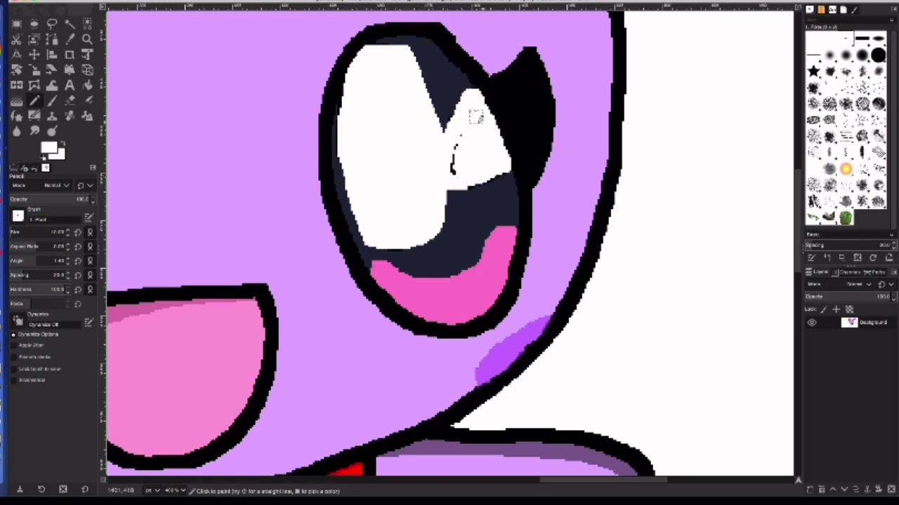
{"action": "left_click_drag", "start_coordinate": [475, 118], "coordinate": [463, 144]}
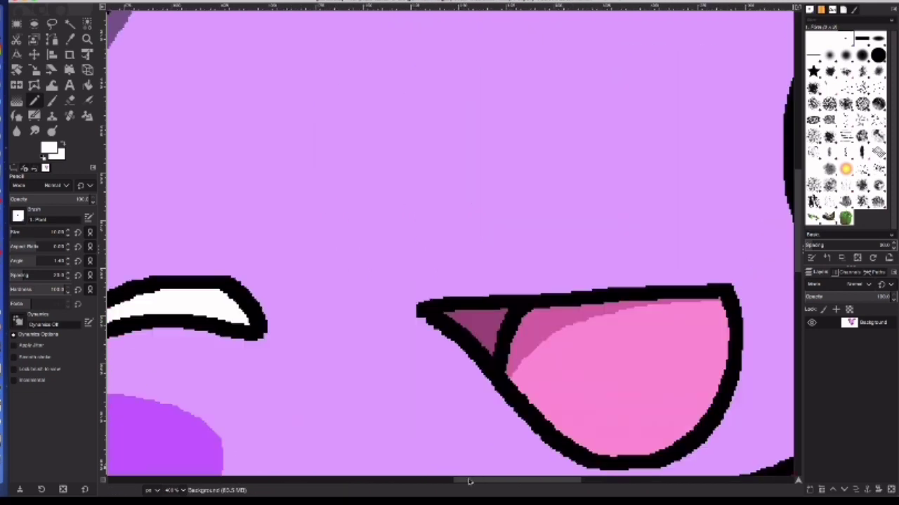
{"action": "scroll", "coordinate": [449, 281], "scroll_direction": "left", "scroll_amount": 5}
{"action": "left_click", "coordinate": [172, 490]}
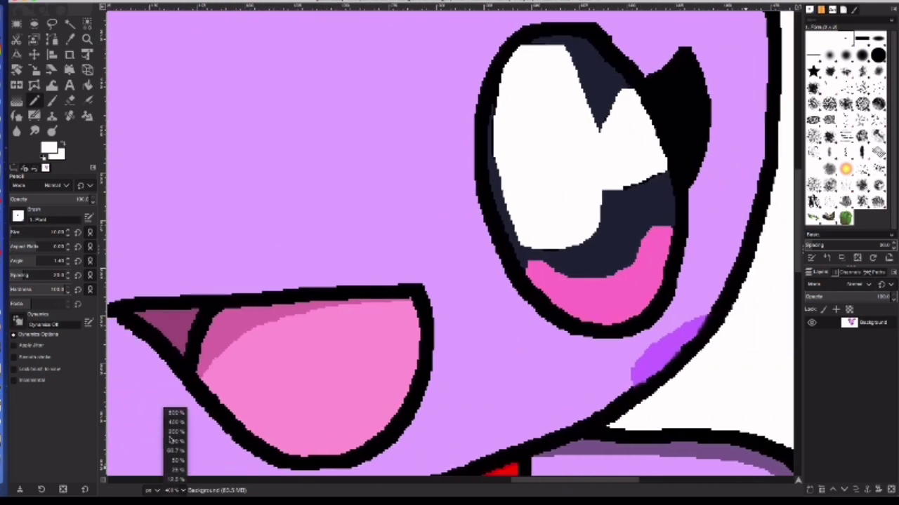
{"action": "left_click", "coordinate": [175, 436]}
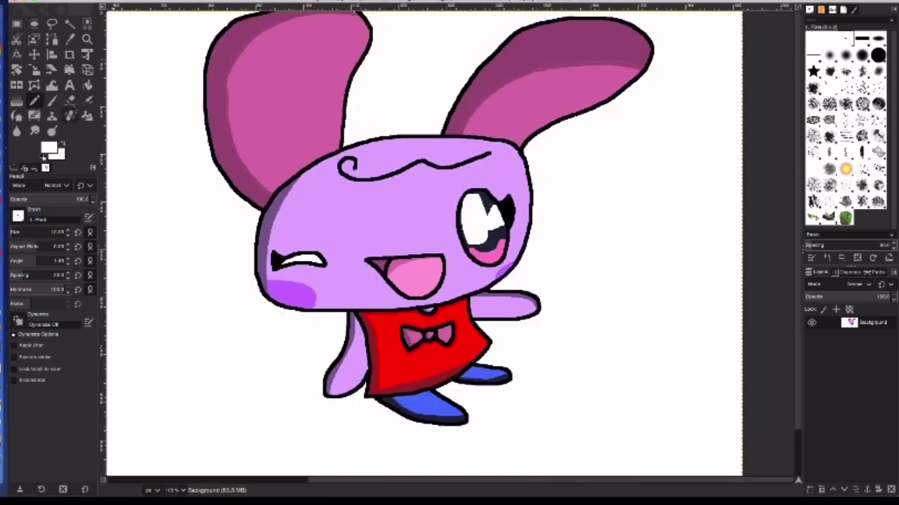
Zoom to 800% and draw a navy curve reshaping the eye's white areas
{"action": "left_click", "coordinate": [71, 40]}
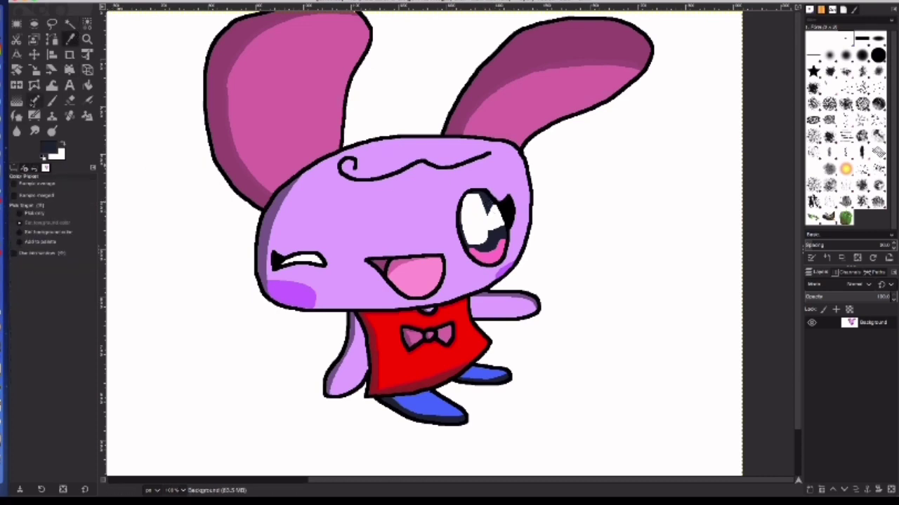
{"action": "left_click", "coordinate": [34, 100]}
{"action": "left_click", "coordinate": [183, 491]}
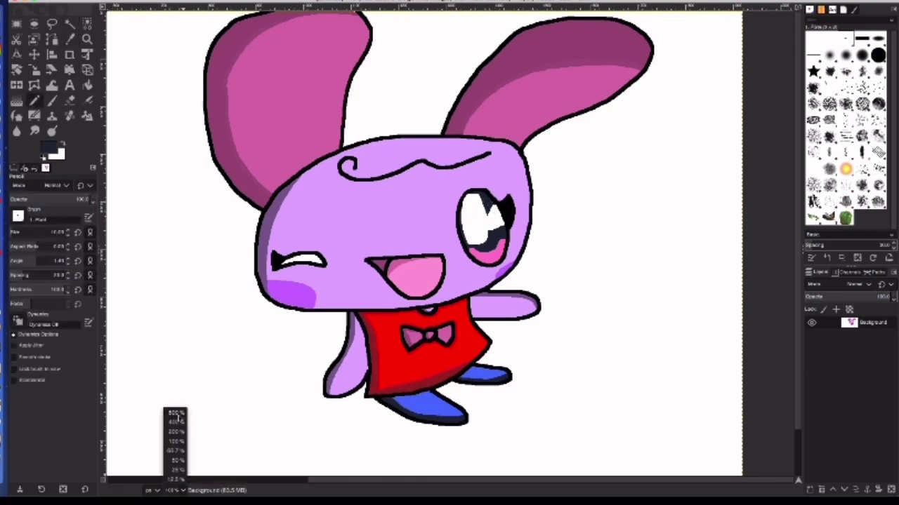
{"action": "left_click", "coordinate": [182, 418]}
{"action": "scroll", "coordinate": [798, 239], "scroll_direction": "down", "scroll_amount": 1}
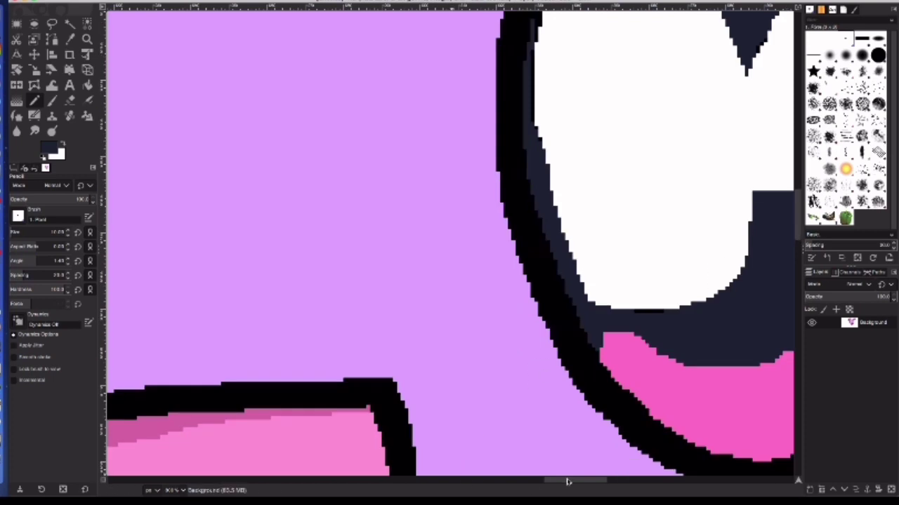
{"action": "scroll", "coordinate": [526, 482], "scroll_direction": "right", "scroll_amount": 6}
{"action": "mouse_move", "coordinate": [323, 67]}
{"action": "left_mouse_down"}
{"action": "mouse_move", "coordinate": [301, 78]}
{"action": "mouse_move", "coordinate": [311, 185]}
{"action": "mouse_move", "coordinate": [352, 196]}
{"action": "left_mouse_up"}
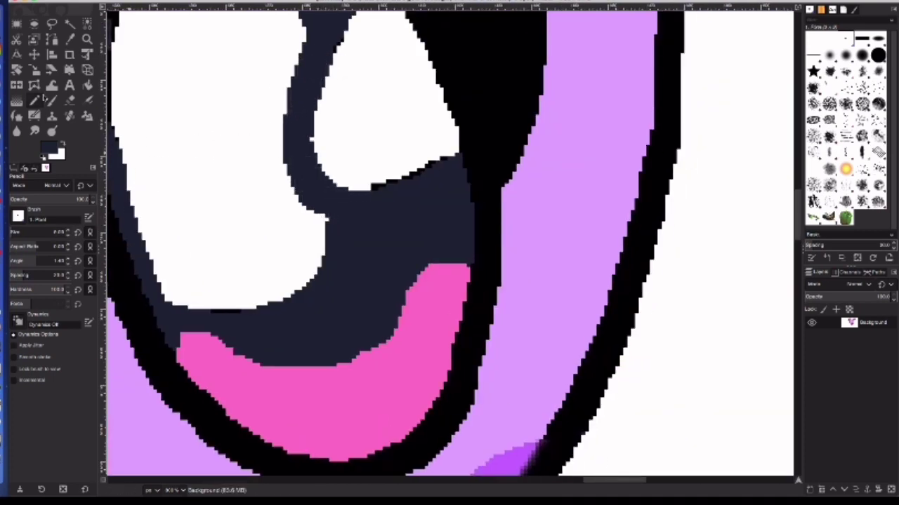
{"action": "scroll", "coordinate": [775, 195], "scroll_direction": "up", "scroll_amount": 5}
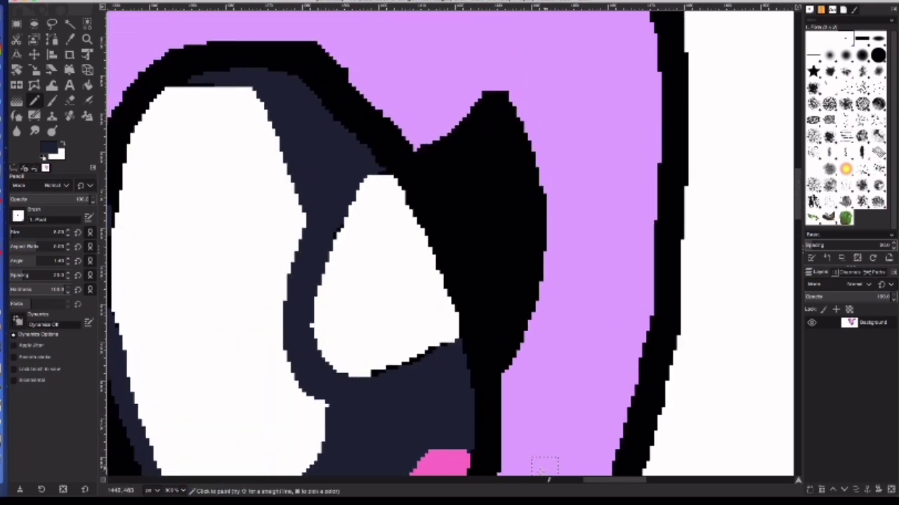
{"action": "scroll", "coordinate": [775, 194], "scroll_direction": "left", "scroll_amount": 4}
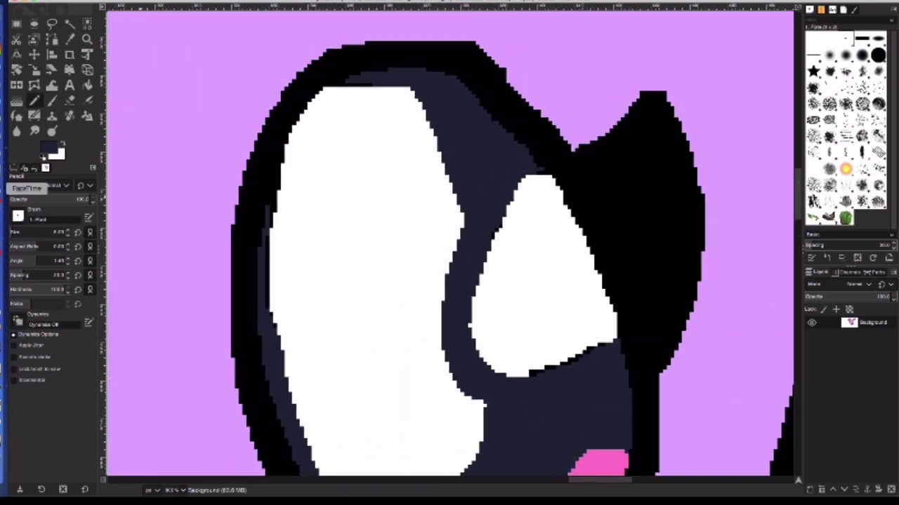
{"action": "right_click", "coordinate": [204, 190]}
{"action": "left_click", "coordinate": [298, 226]}
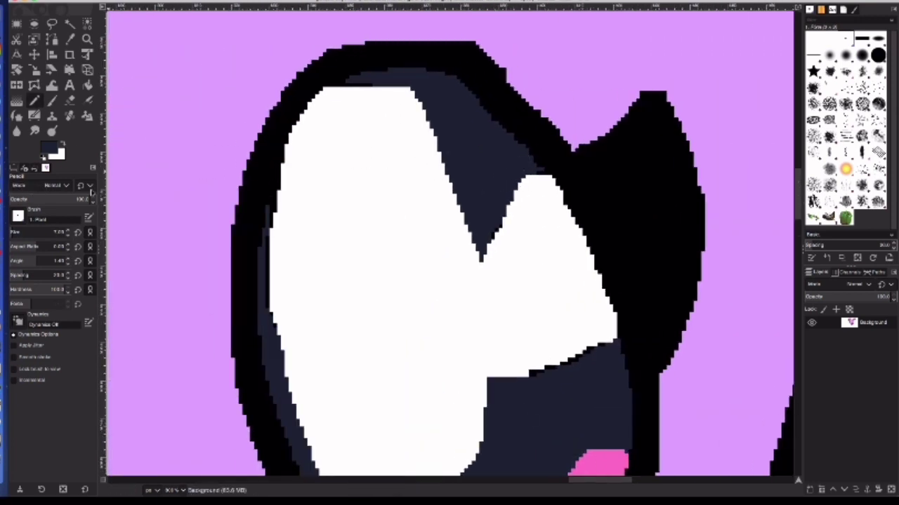
{"action": "left_click_drag", "start_coordinate": [525, 166], "coordinate": [532, 408]}
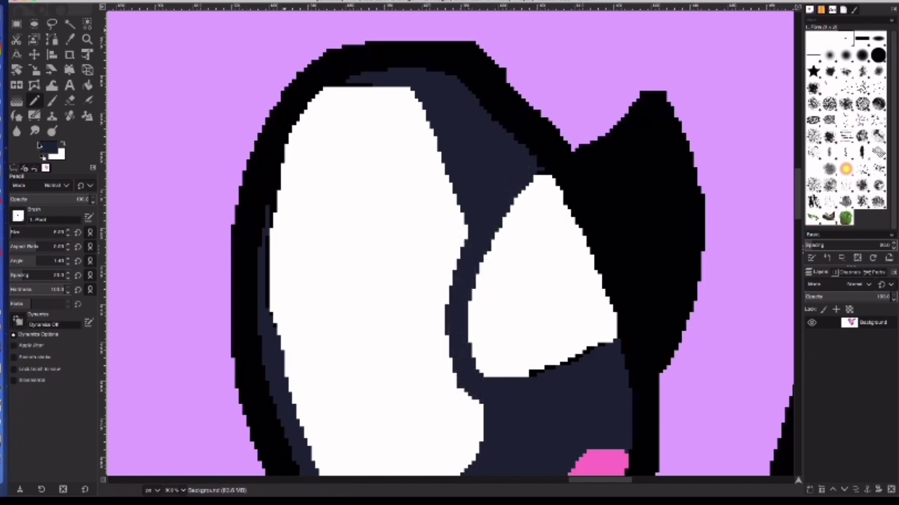
Pencil white over the navy line to join the two highlights
{"action": "left_click", "coordinate": [44, 146]}
{"action": "left_click", "coordinate": [22, 12]}
{"action": "left_click", "coordinate": [191, 142]}
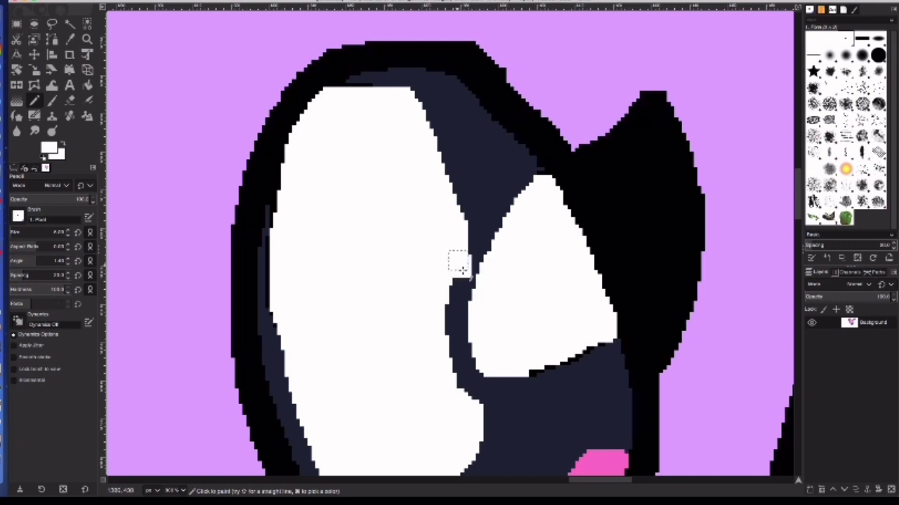
{"action": "mouse_move", "coordinate": [462, 270]}
{"action": "left_mouse_down"}
{"action": "mouse_move", "coordinate": [461, 391]}
{"action": "mouse_move", "coordinate": [473, 396]}
{"action": "mouse_move", "coordinate": [523, 262]}
{"action": "left_mouse_up"}
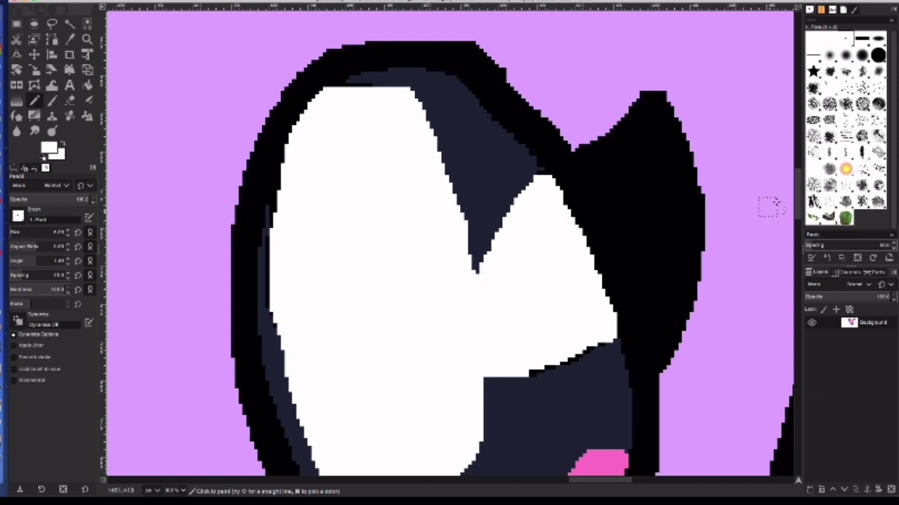
{"action": "scroll", "coordinate": [769, 206], "scroll_direction": "down", "scroll_amount": 3}
{"action": "scroll", "coordinate": [769, 206], "scroll_direction": "down", "scroll_amount": 5}
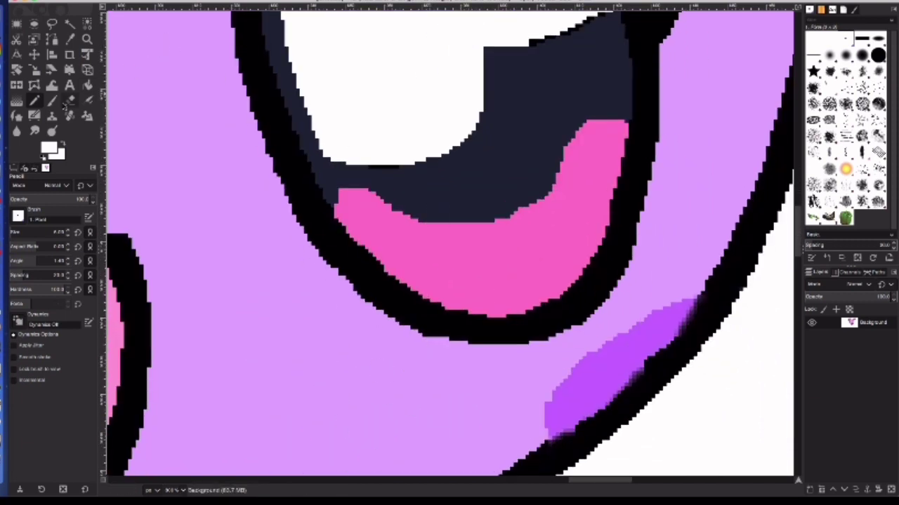
Repaint the eye's lower iris band deeper pink and trim its top edge navy
{"action": "key", "text": "o"}
{"action": "left_click", "coordinate": [411, 234]}
{"action": "left_click", "coordinate": [49, 149]}
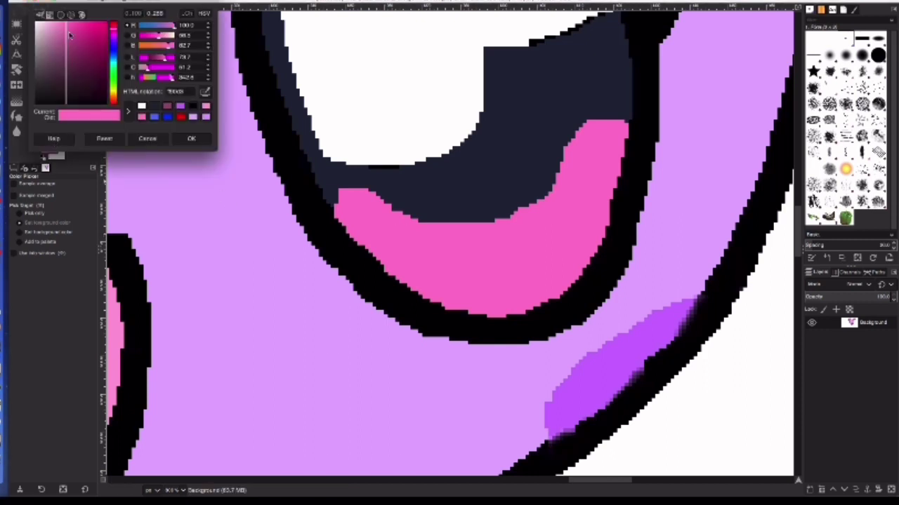
{"action": "left_click", "coordinate": [191, 138]}
{"action": "key", "text": "n"}
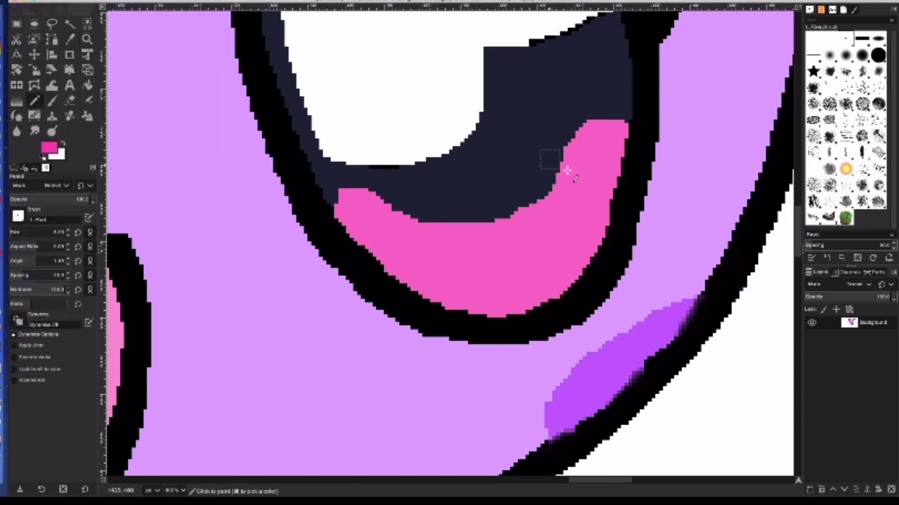
{"action": "mouse_move", "coordinate": [593, 187]}
{"action": "left_mouse_down"}
{"action": "mouse_move", "coordinate": [449, 231]}
{"action": "mouse_move", "coordinate": [401, 264]}
{"action": "mouse_move", "coordinate": [457, 301]}
{"action": "mouse_move", "coordinate": [525, 300]}
{"action": "mouse_move", "coordinate": [582, 253]}
{"action": "mouse_move", "coordinate": [565, 210]}
{"action": "mouse_move", "coordinate": [421, 263]}
{"action": "mouse_move", "coordinate": [513, 304]}
{"action": "left_mouse_up"}
{"action": "left_click_drag", "start_coordinate": [456, 266], "coordinate": [583, 231]}
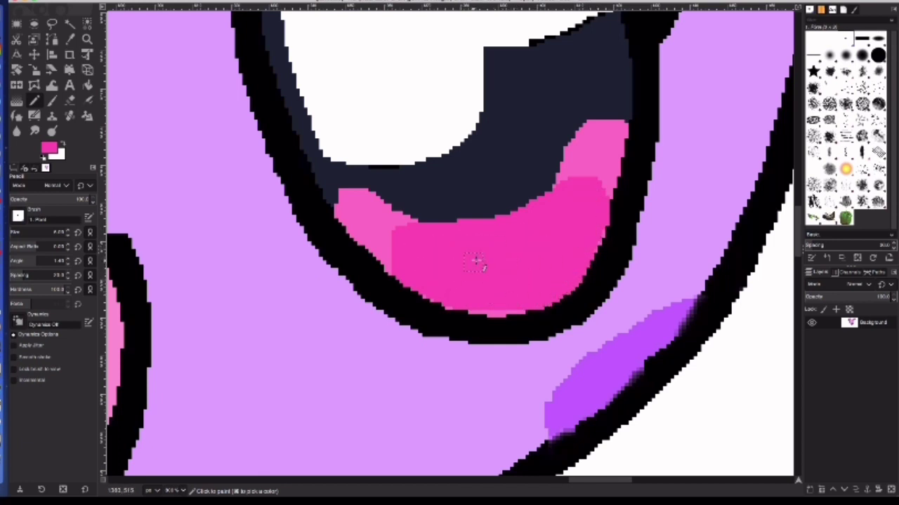
{"action": "key", "text": "shift+b"}
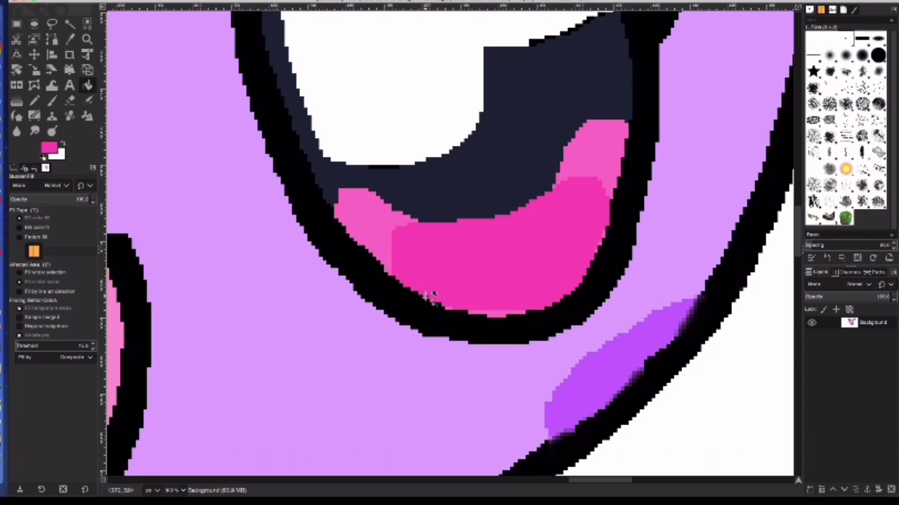
{"action": "left_click", "coordinate": [473, 310]}
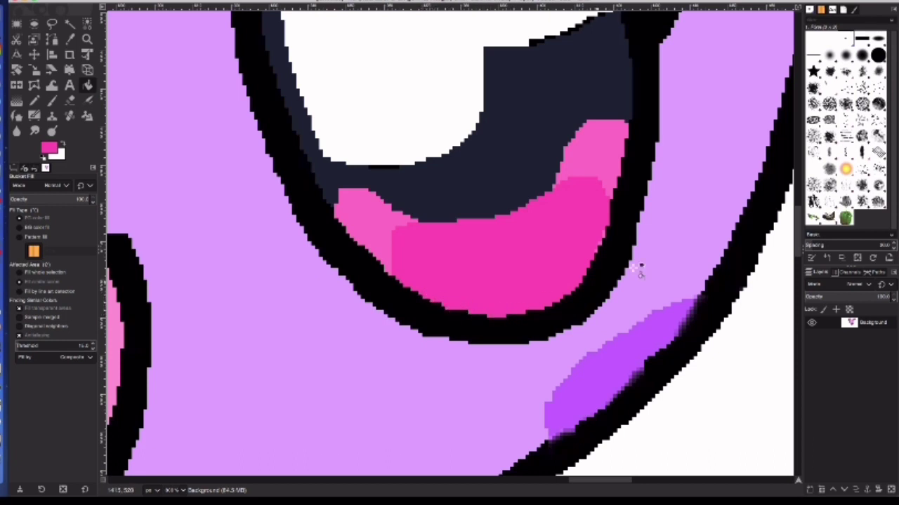
{"action": "key", "text": "n"}
{"action": "left_click", "coordinate": [309, 171], "text": "ctrl"}
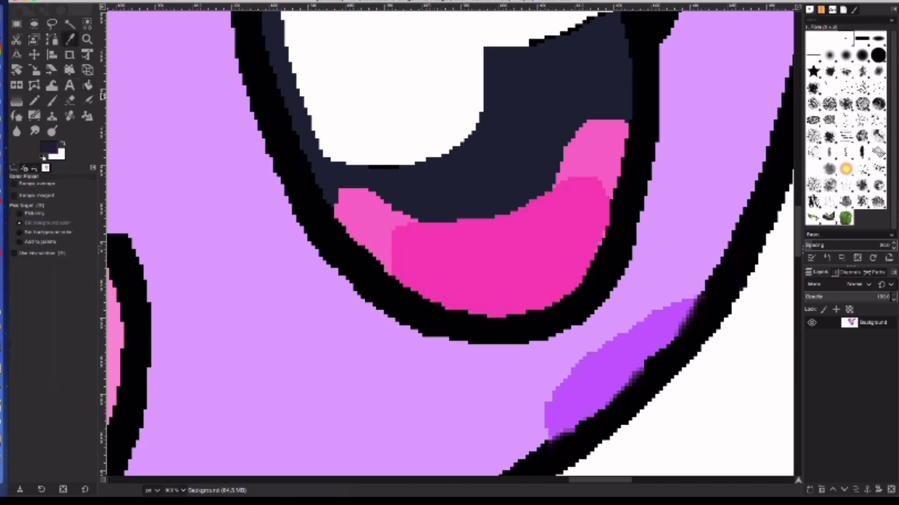
{"action": "mouse_move", "coordinate": [374, 189]}
{"action": "left_mouse_down"}
{"action": "mouse_move", "coordinate": [548, 214]}
{"action": "mouse_move", "coordinate": [581, 116]}
{"action": "left_mouse_up"}
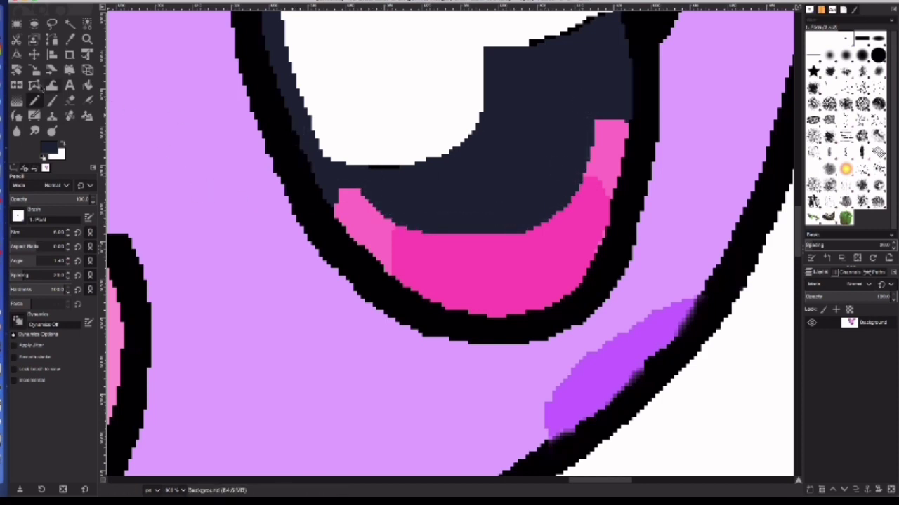
Add two light pink dots on the iris band
{"action": "left_click", "coordinate": [53, 146]}
{"action": "left_click", "coordinate": [142, 116]}
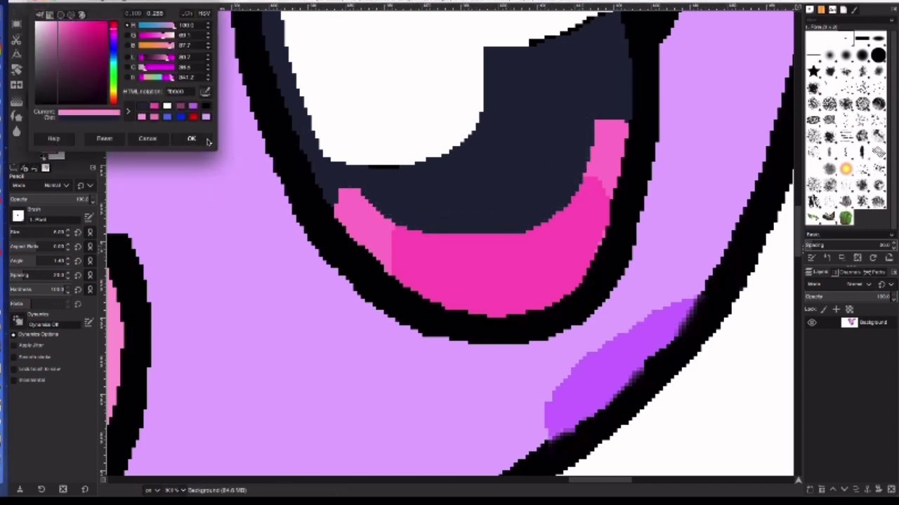
{"action": "left_click", "coordinate": [191, 139]}
{"action": "mouse_move", "coordinate": [399, 242]}
{"action": "left_mouse_down"}
{"action": "mouse_move", "coordinate": [431, 257]}
{"action": "mouse_move", "coordinate": [400, 267]}
{"action": "left_mouse_up"}
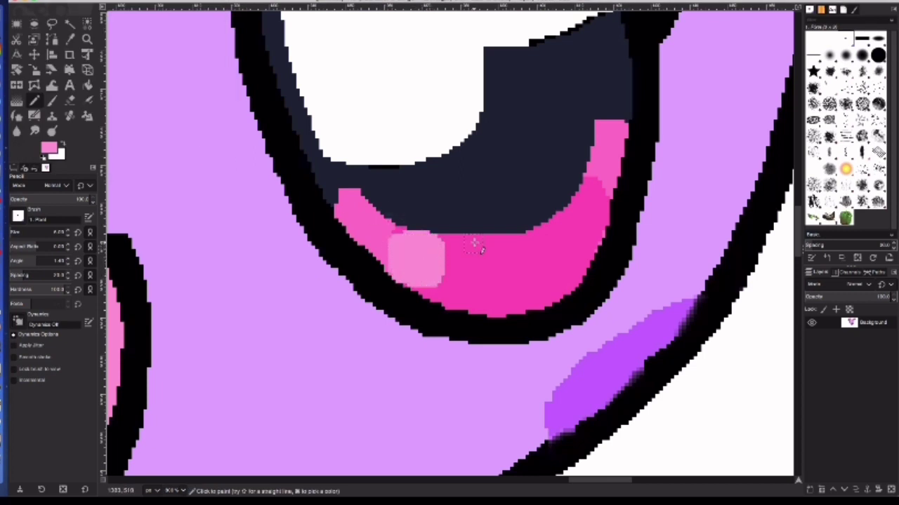
{"action": "left_click", "coordinate": [510, 280]}
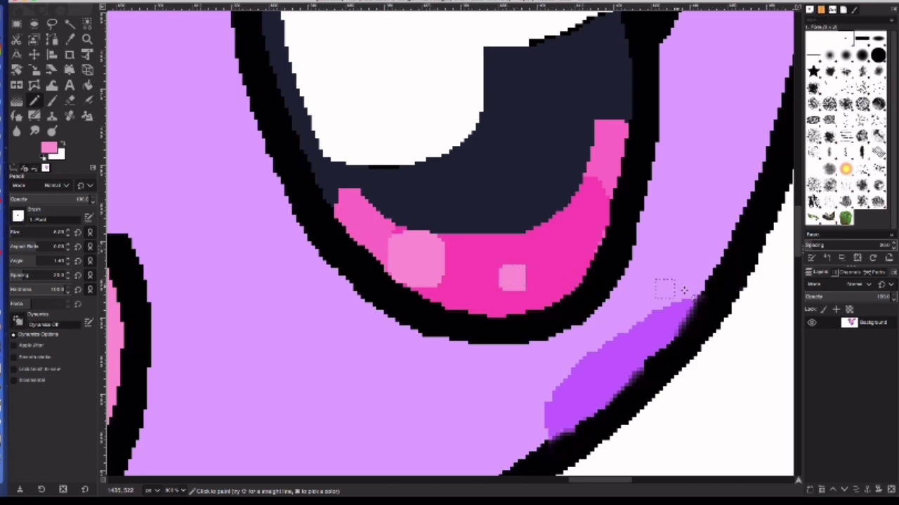
{"action": "scroll", "coordinate": [758, 270], "scroll_direction": "up", "scroll_amount": 5}
{"action": "scroll", "coordinate": [758, 270], "scroll_direction": "down", "scroll_amount": 5}
{"action": "scroll", "coordinate": [758, 270], "scroll_direction": "up", "scroll_amount": 1}
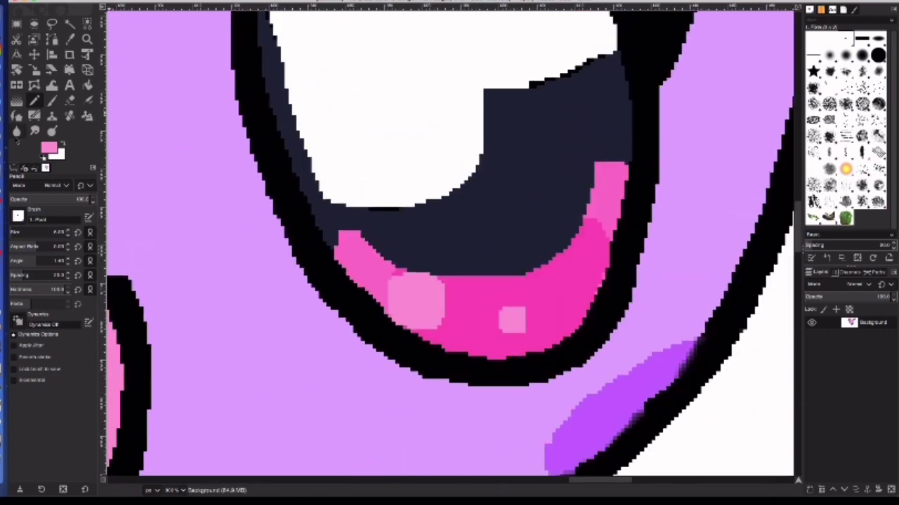
Draw a white heart highlight on the pupil and zoom out to the whole bunny
{"action": "left_click", "coordinate": [48, 147]}
{"action": "left_click", "coordinate": [21, 18]}
{"action": "left_click", "coordinate": [190, 136]}
{"action": "mouse_move", "coordinate": [580, 249]}
{"action": "left_mouse_down"}
{"action": "mouse_move", "coordinate": [535, 211]}
{"action": "mouse_move", "coordinate": [590, 202]}
{"action": "mouse_move", "coordinate": [579, 239]}
{"action": "mouse_move", "coordinate": [570, 218]}
{"action": "mouse_move", "coordinate": [585, 198]}
{"action": "left_mouse_up"}
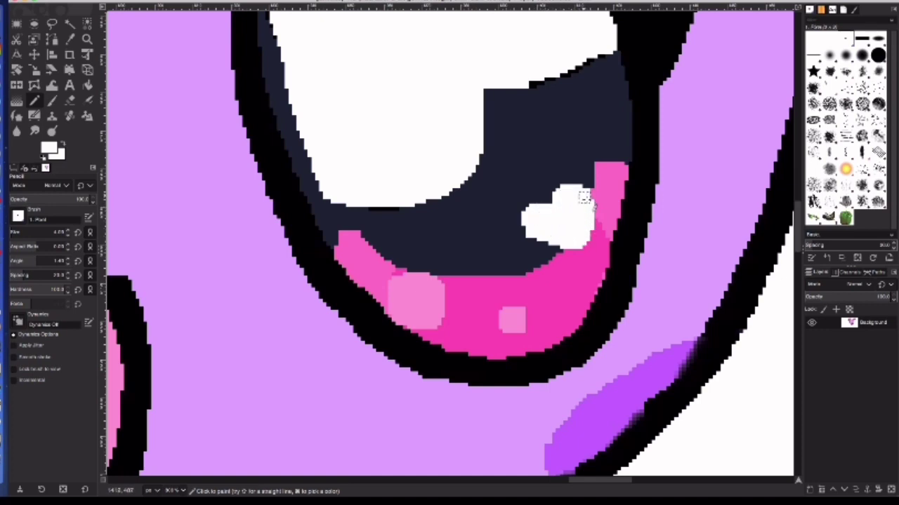
{"action": "scroll", "coordinate": [767, 353], "scroll_direction": "down", "scroll_amount": 3}
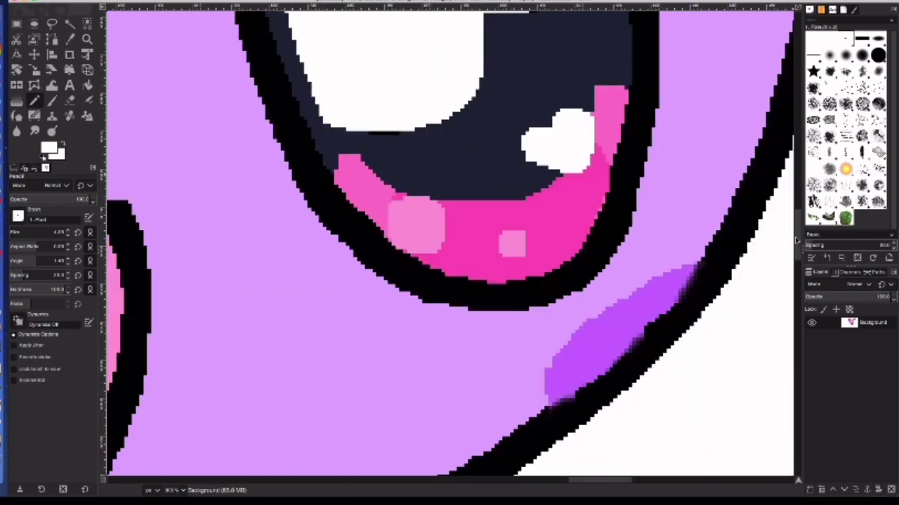
{"action": "left_click", "coordinate": [173, 490]}
{"action": "left_click", "coordinate": [182, 451]}
{"action": "right_click", "coordinate": [446, 386]}
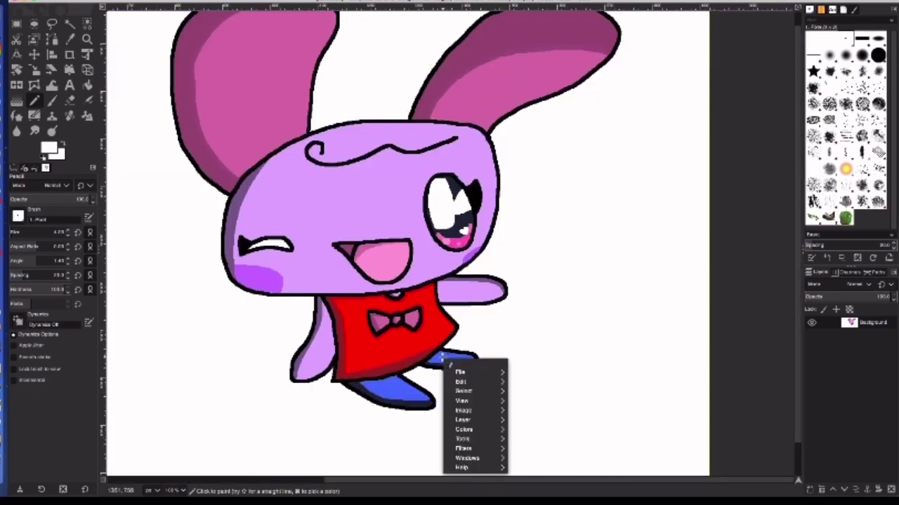